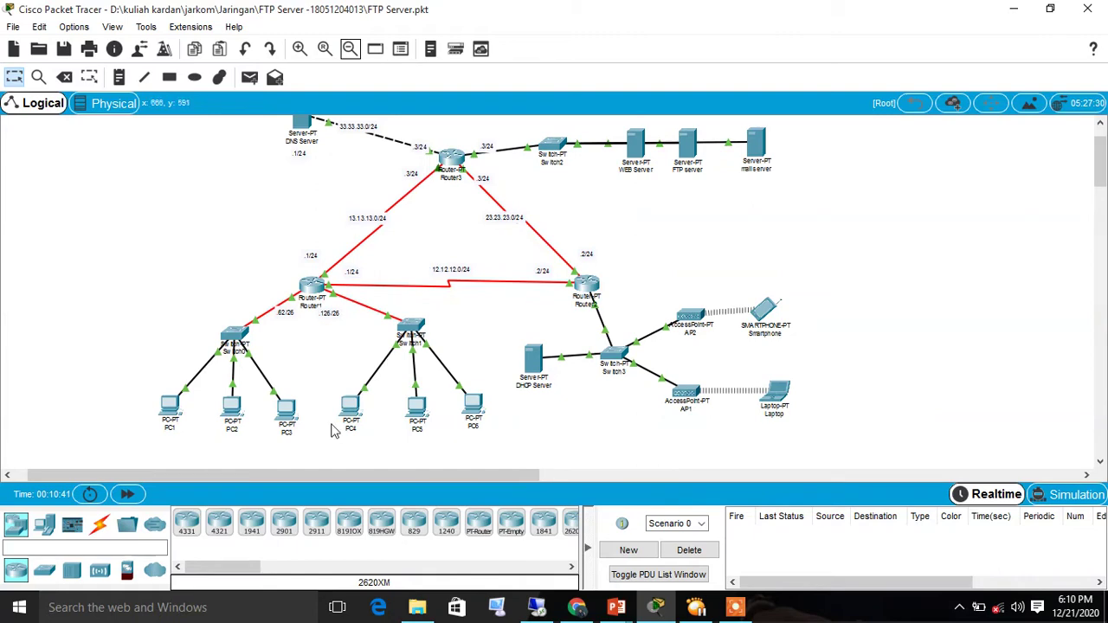
- Ping the FTP server at 43.43.43.2 from PC1's Command Prompt, and close the PC1 window
click(167, 416)
click(459, 106)
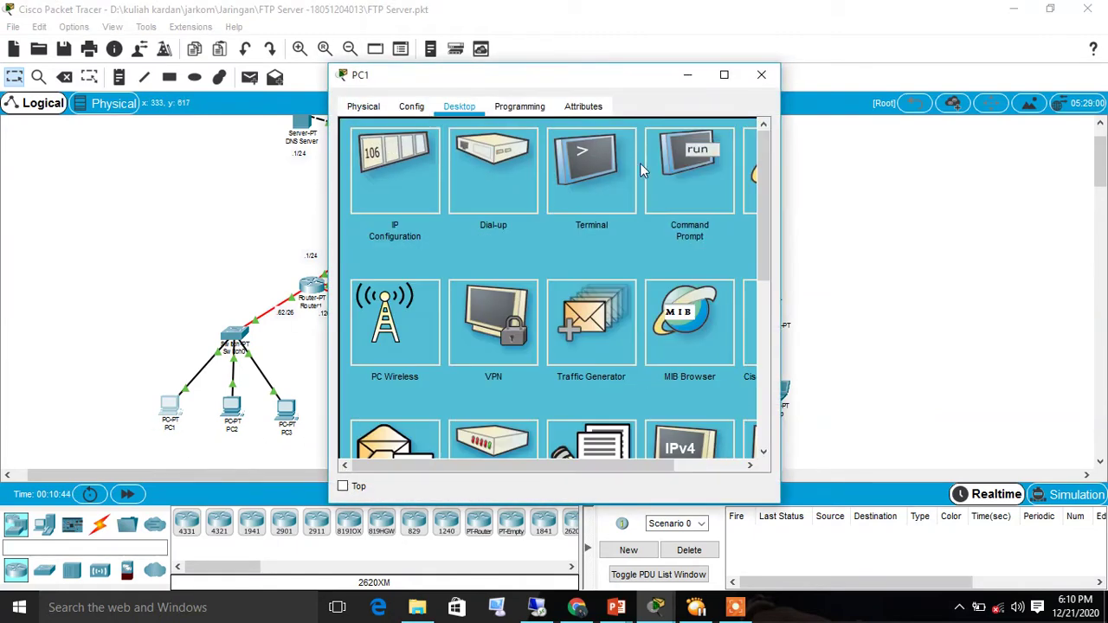
click(697, 175)
text(ping 43.43.43)
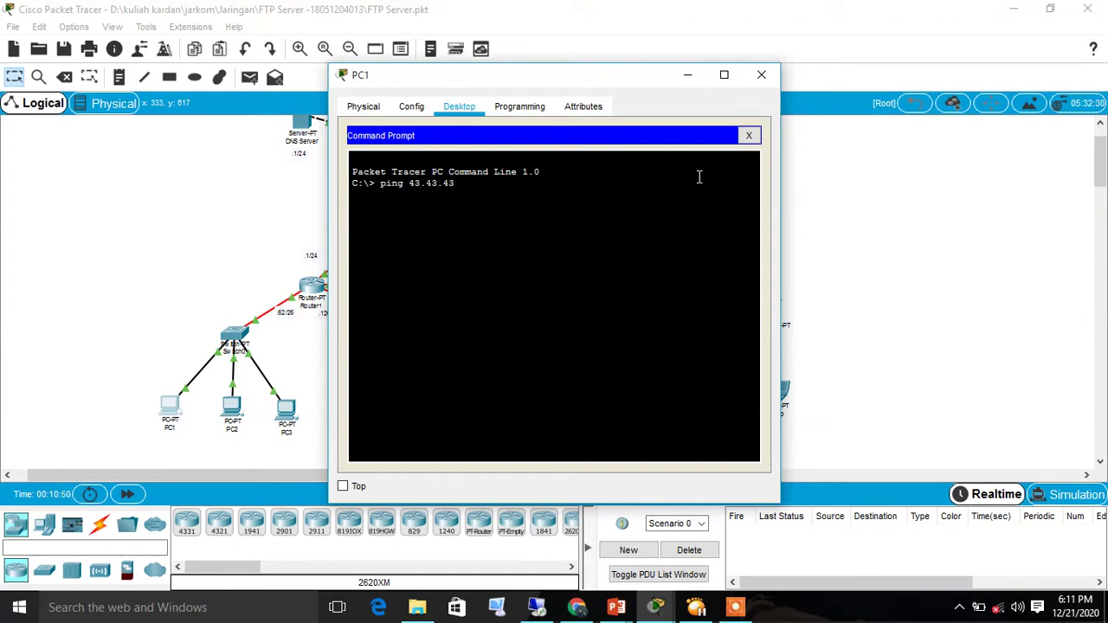
text(.2)
key(Return)
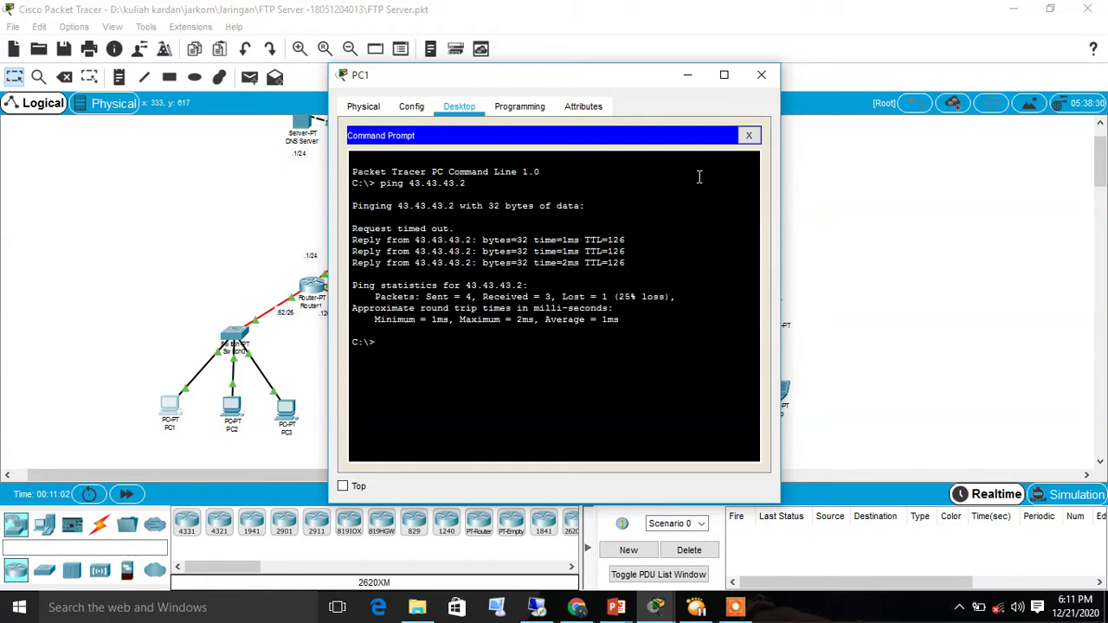
click(761, 77)
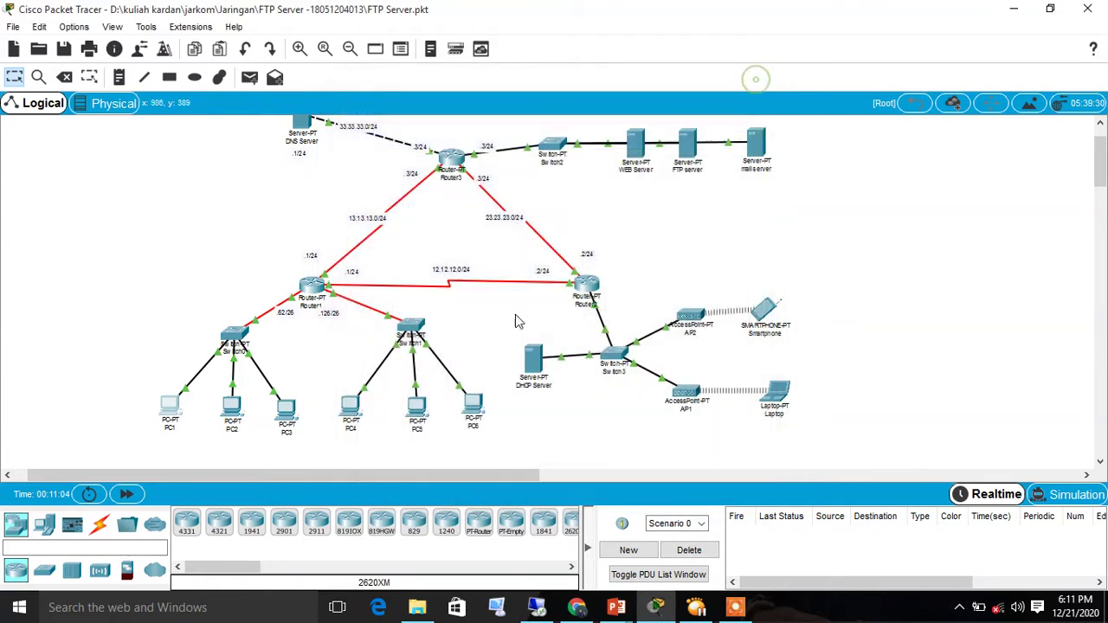
- Test PC4's connection to the FTP server by pinging 43.43.43.2 from its Command Prompt, and close its window
click(355, 420)
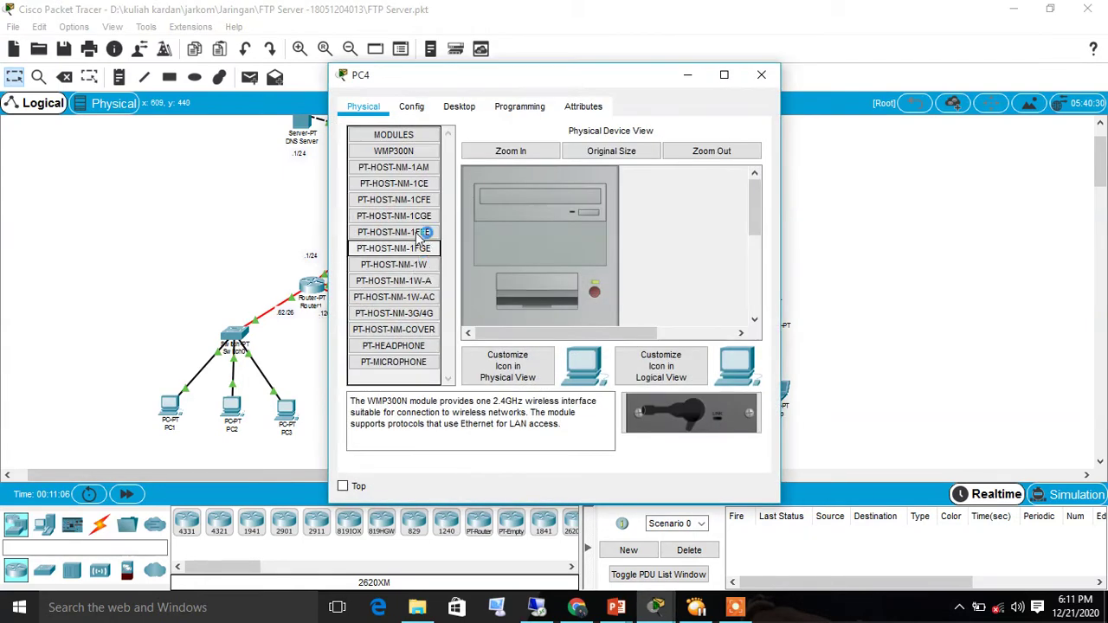
click(459, 106)
click(606, 164)
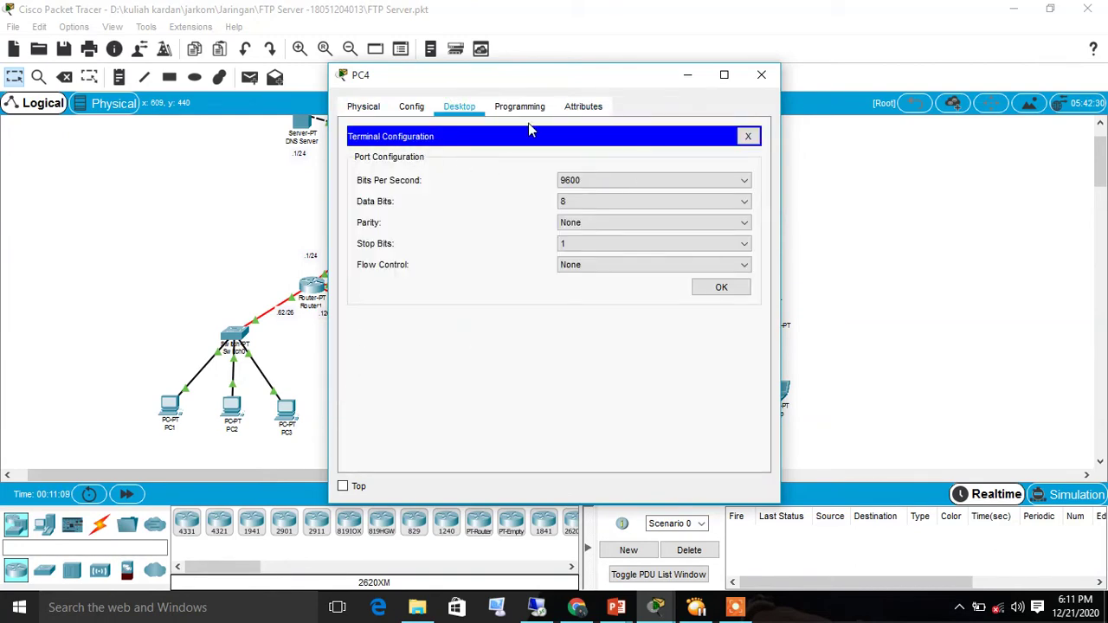
click(748, 136)
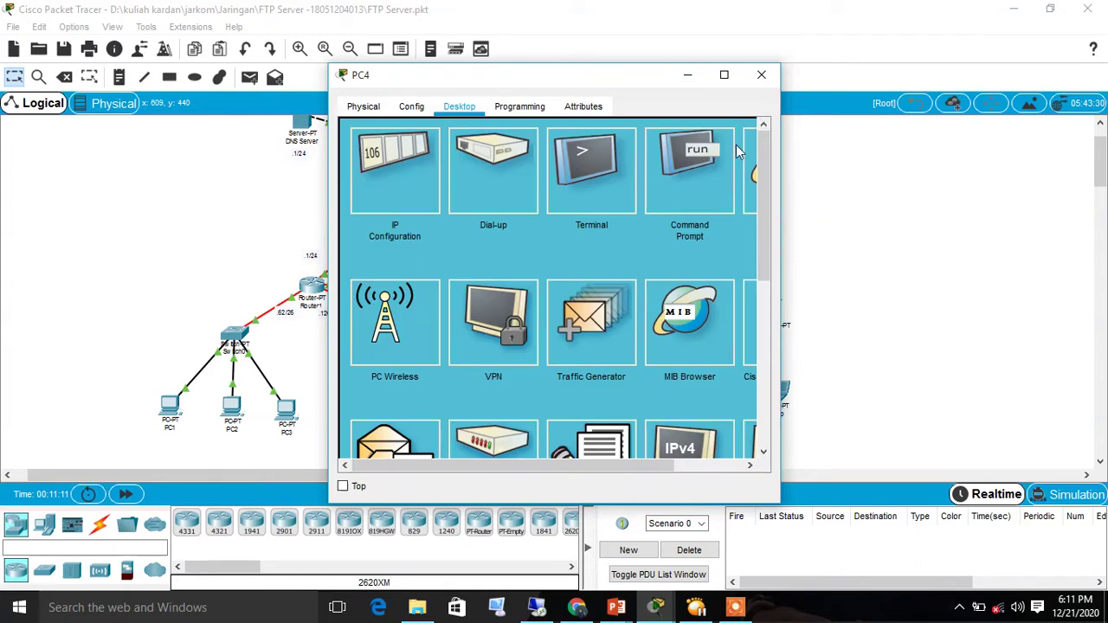
click(704, 177)
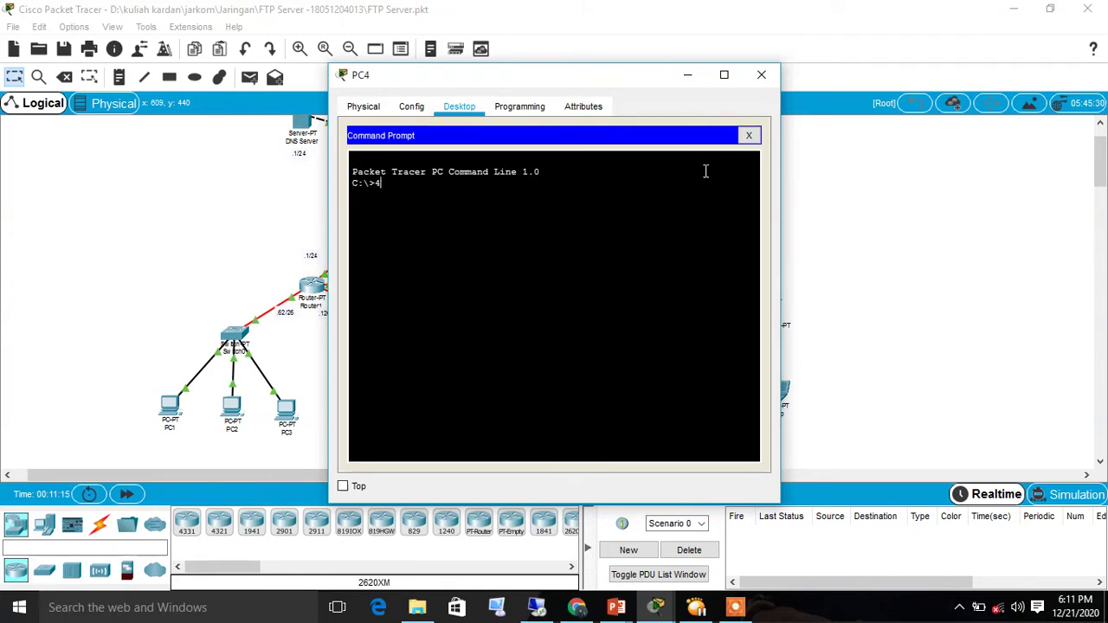
text(ping 43.43.43.2)
key(Return)
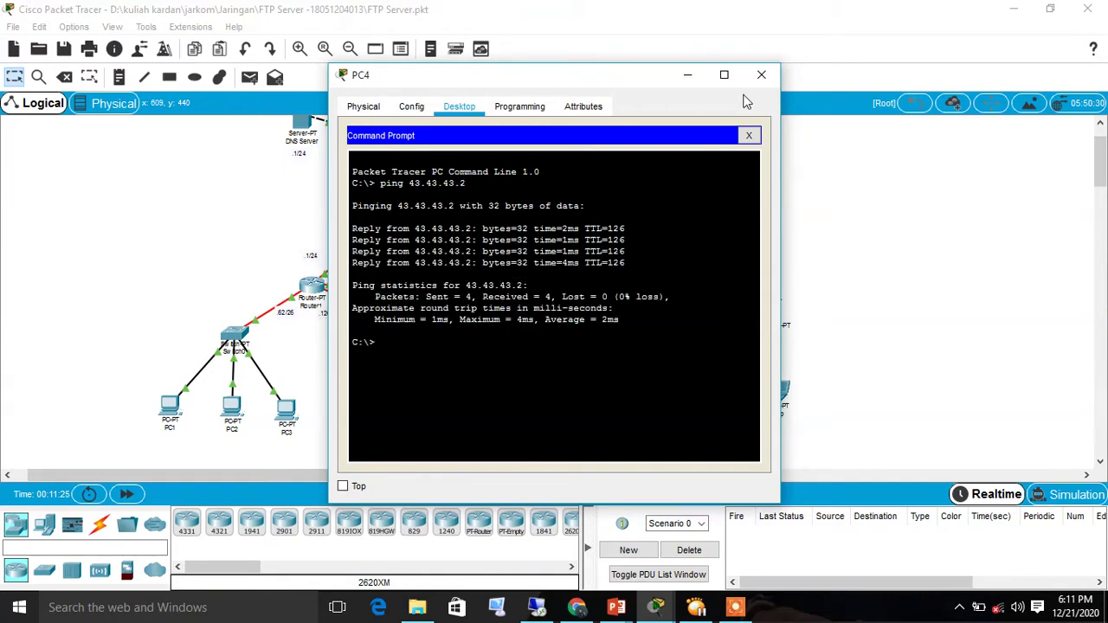
click(761, 74)
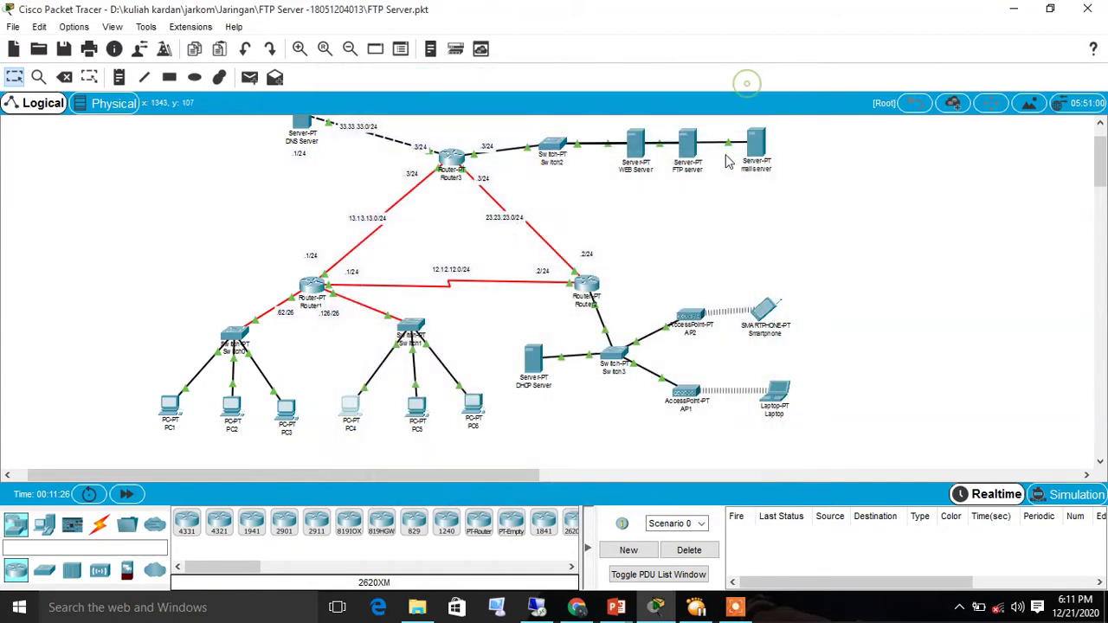
- Ping 43.43.43.2 from the Smartphone's Command Prompt to test its FTP server connection, and close its window
click(765, 311)
click(461, 108)
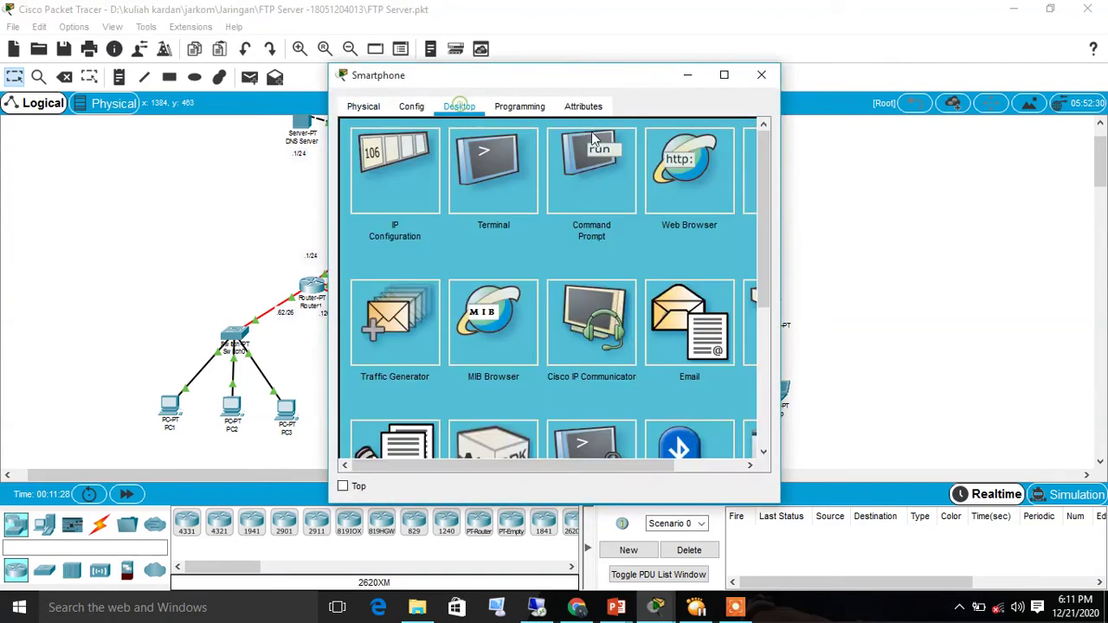
click(588, 169)
text(ping 43)
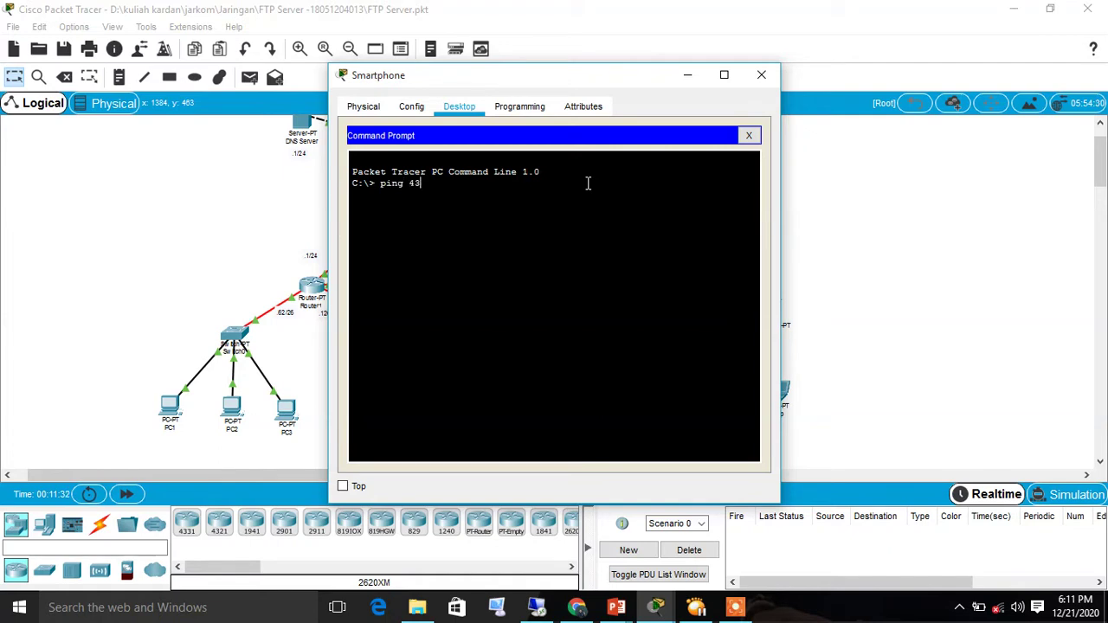
text(.43.43.2)
key(Return)
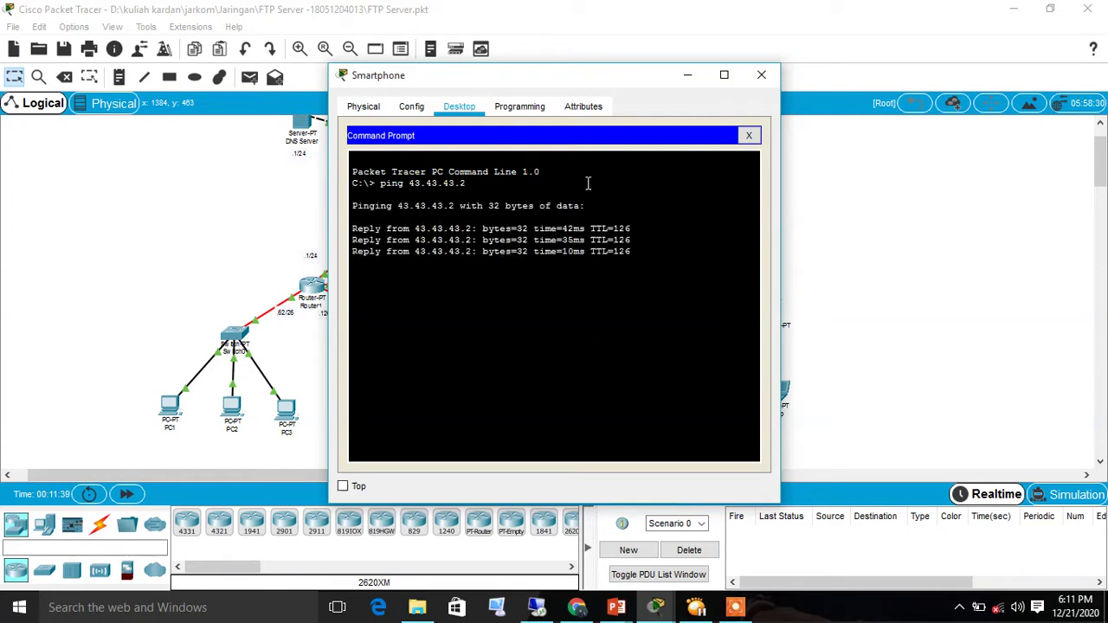
click(762, 75)
- Ping 43.43.43.2 from the Laptop's Command Prompt to test its FTP server connection, and close its window
click(778, 392)
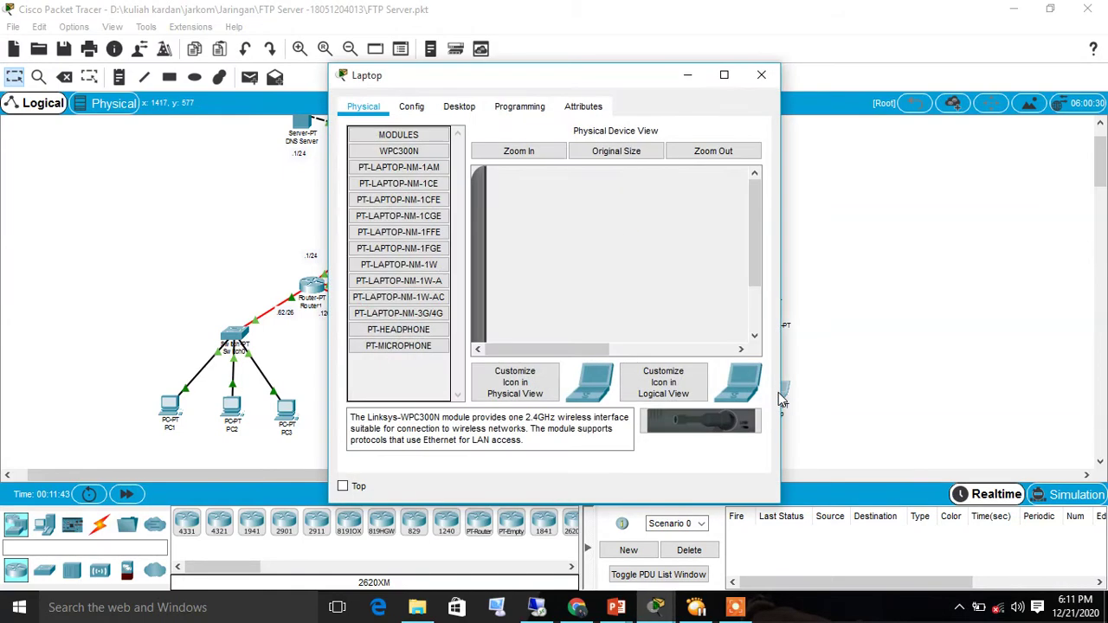
click(459, 106)
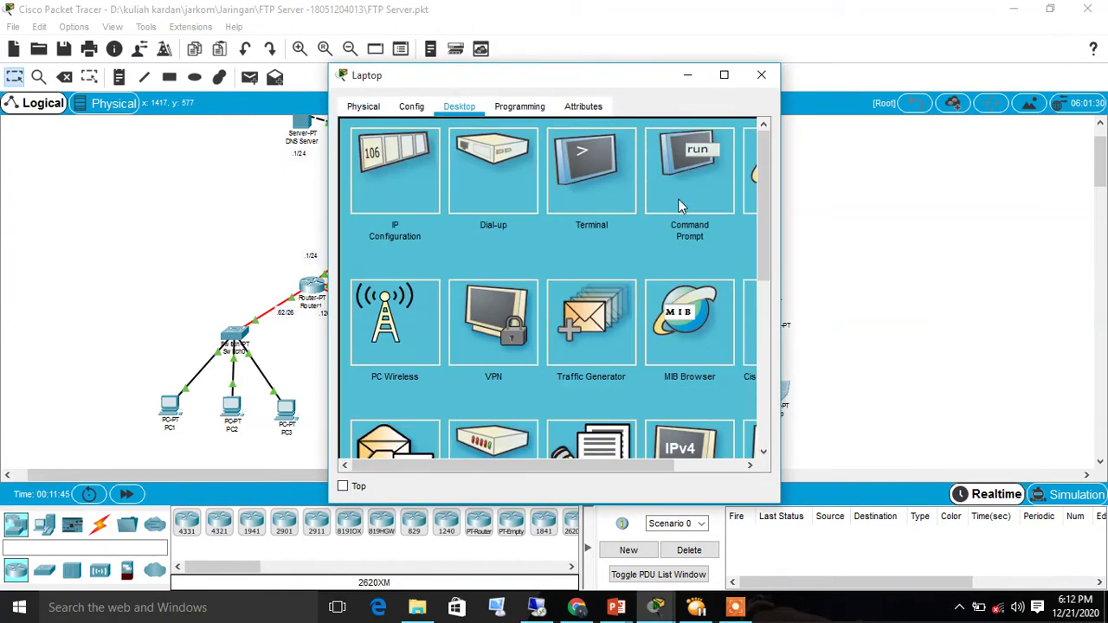
click(684, 186)
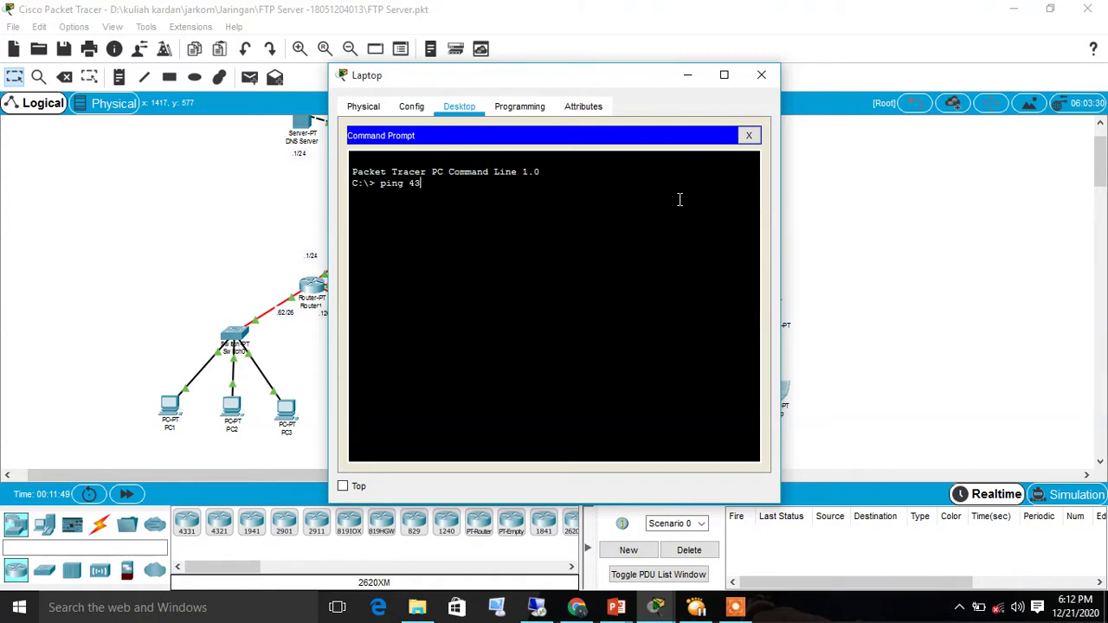
text(ping 43.43.43.2)
key(Return)
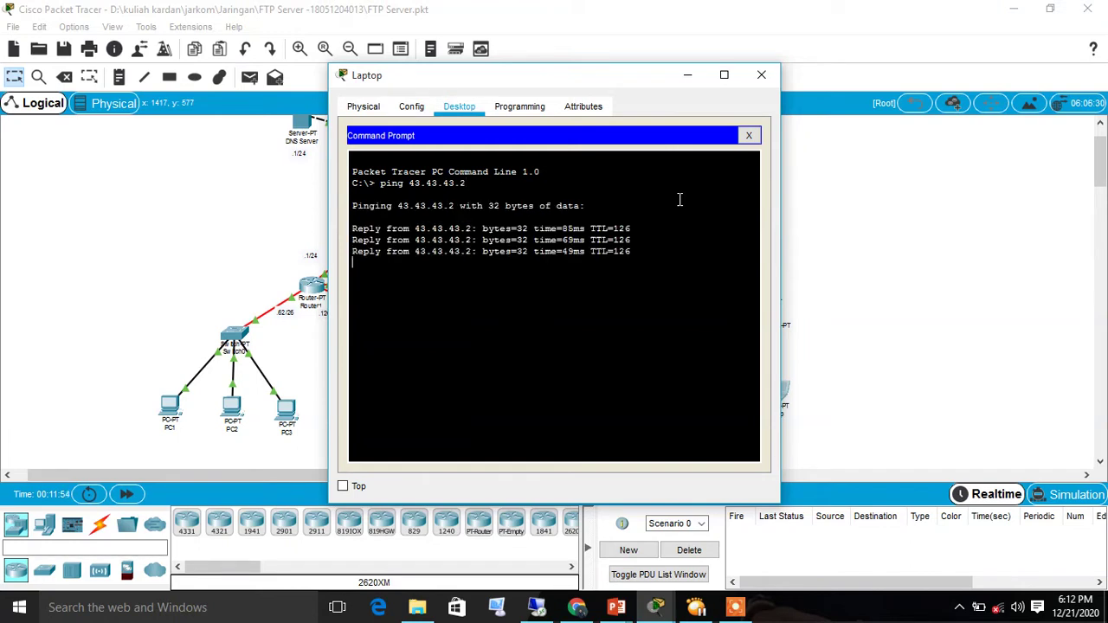
click(758, 77)
- Switch to the Chrome guide and read step 2 on enabling the FTP service and creating the coba user with full access
key(alt+Tab)
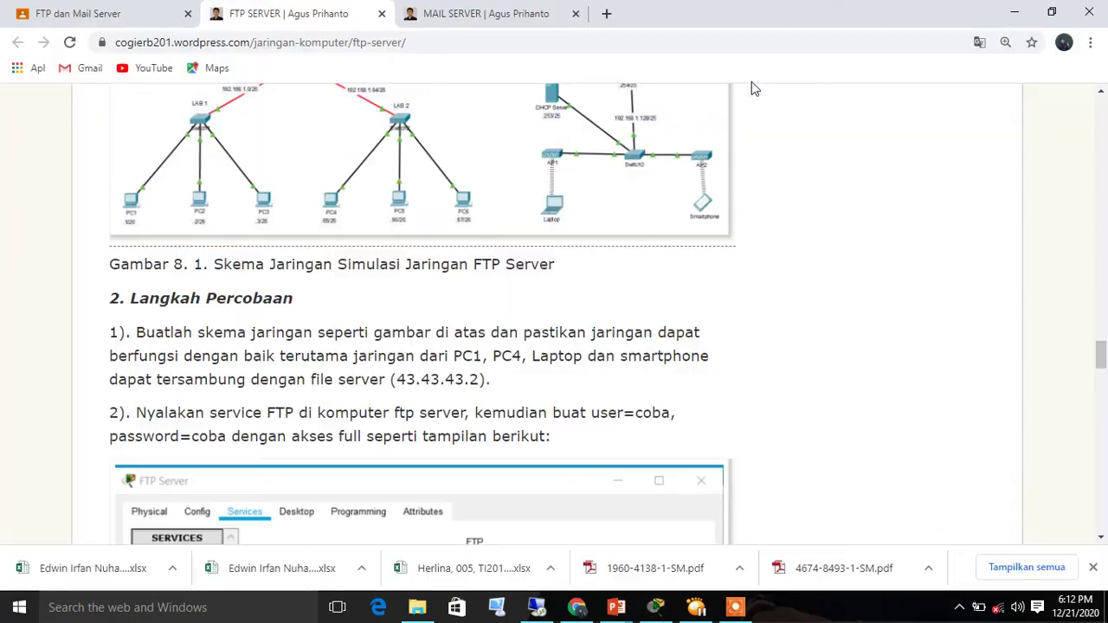
scroll(610, 348, down, 1)
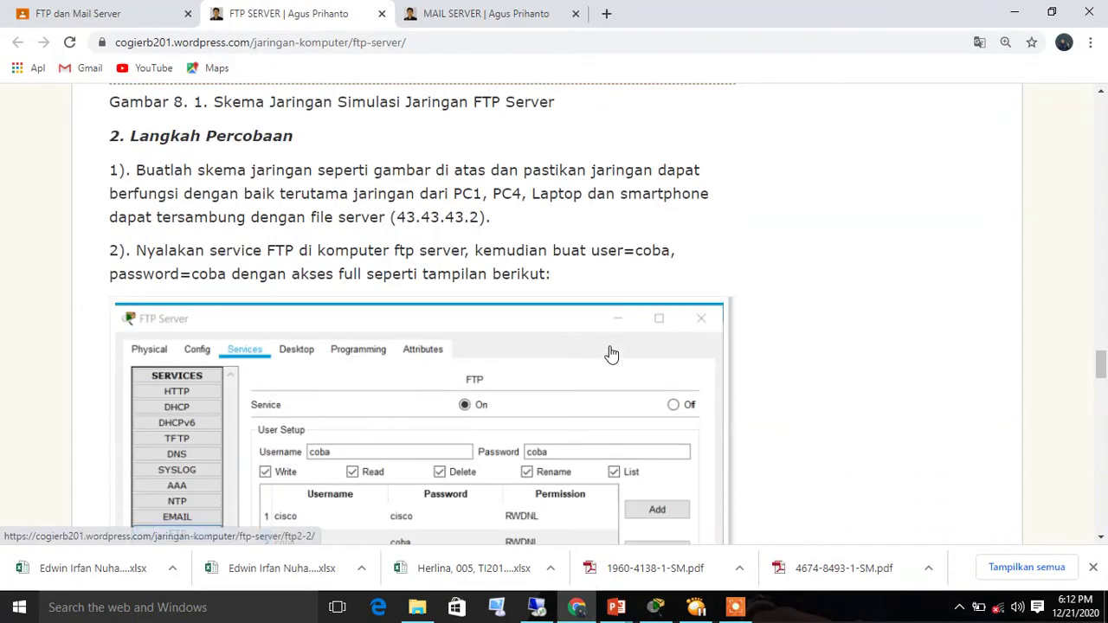
scroll(611, 351, down, 1)
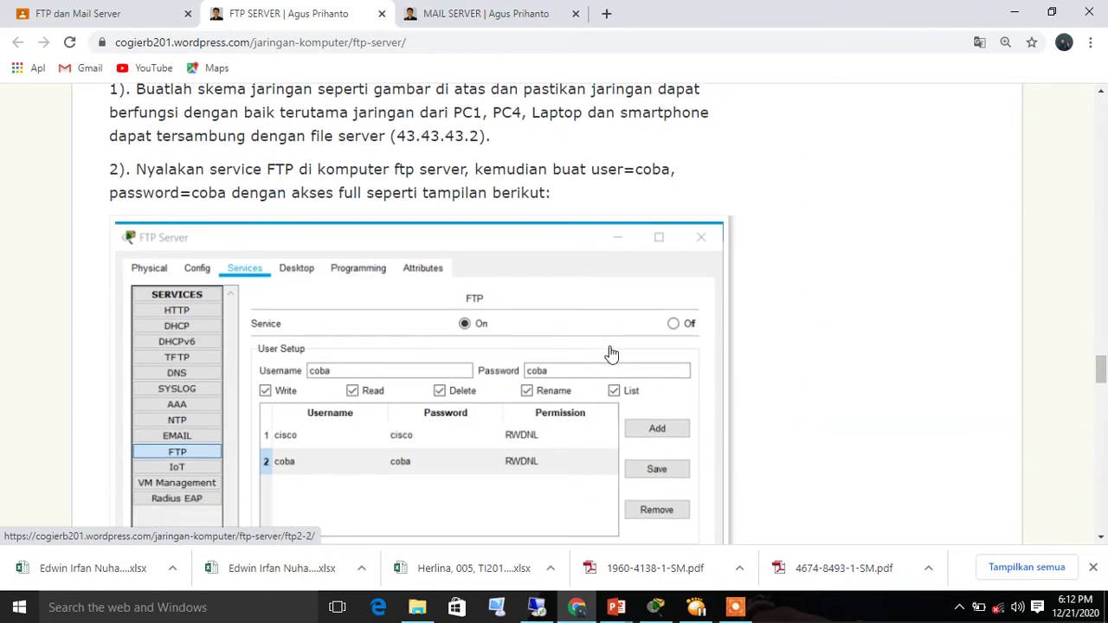
scroll(611, 353, down, 2)
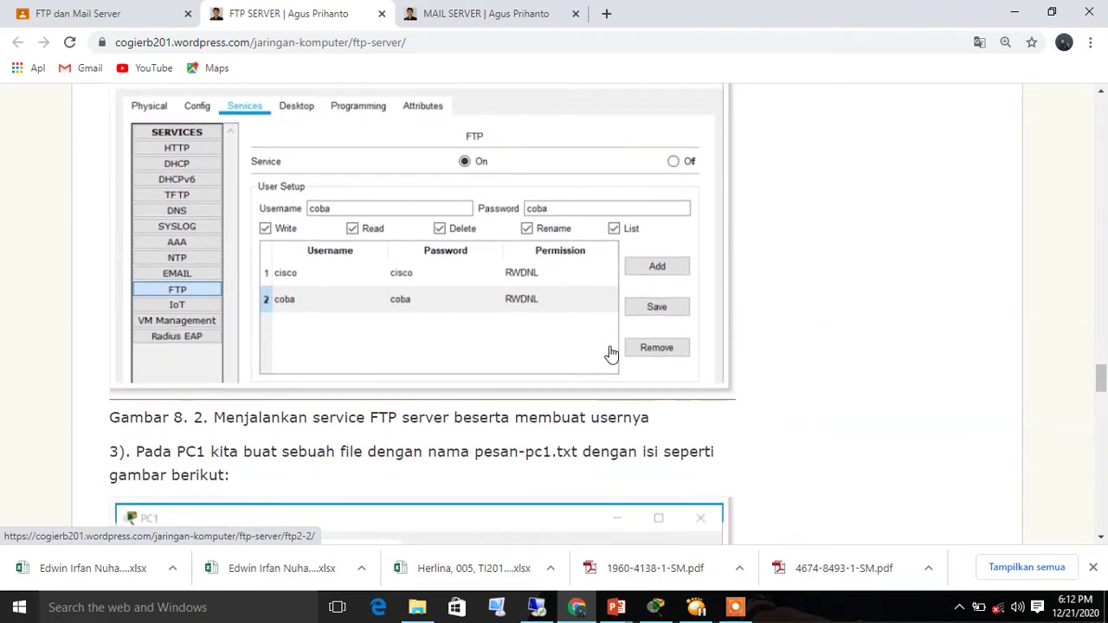
scroll(611, 353, up, 1)
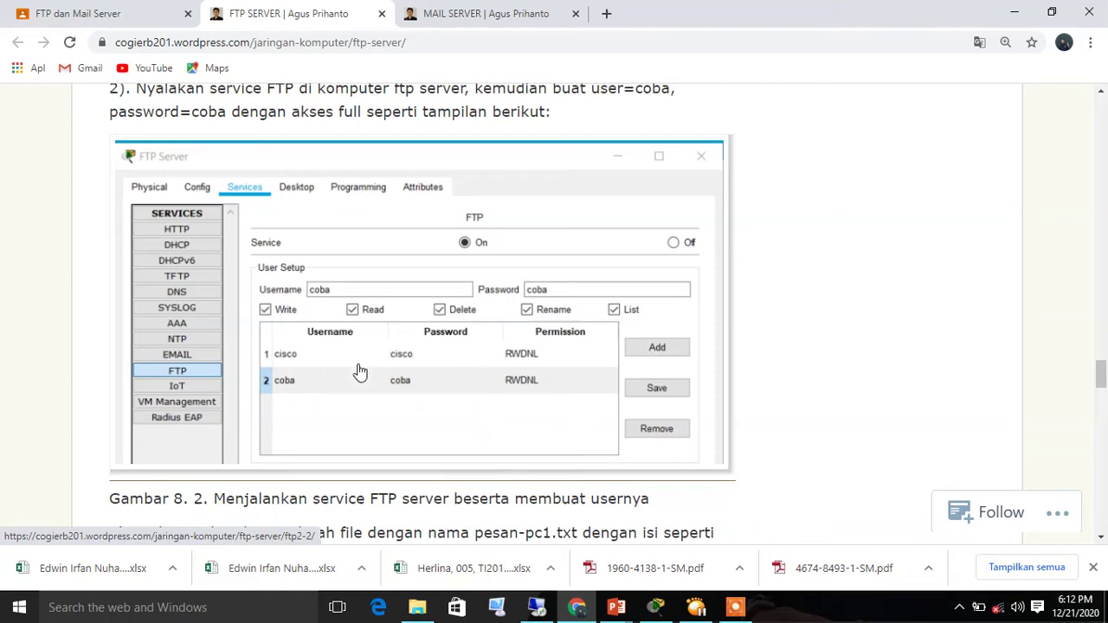
- Return to Packet Tracer and review the FTP server's FTP service and coba user permissions, and close its window
key(alt+Tab)
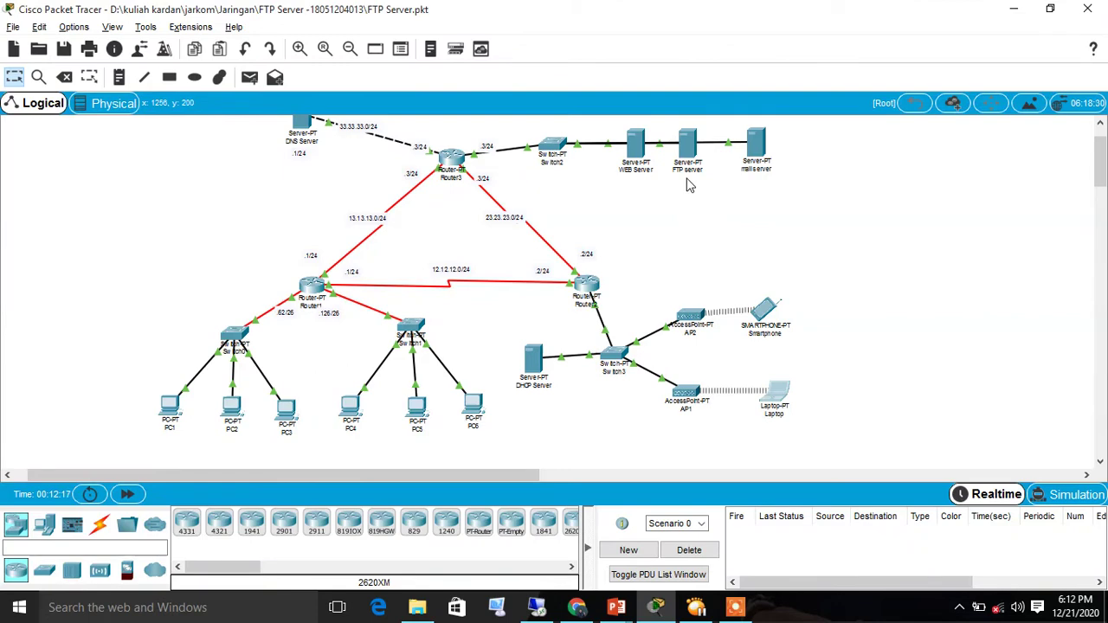
click(688, 160)
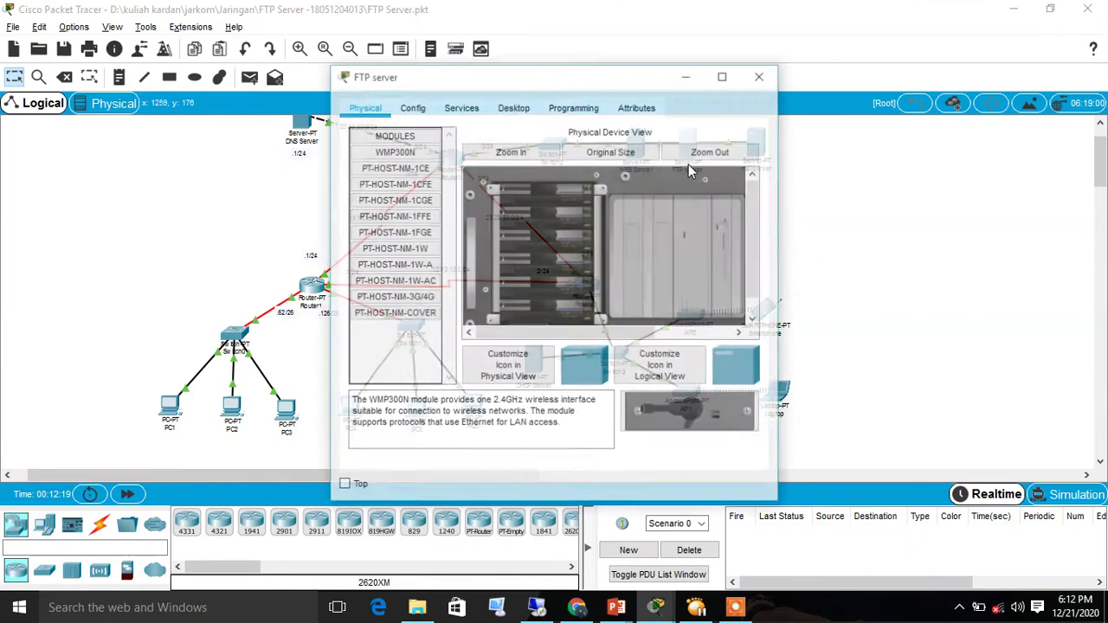
click(413, 107)
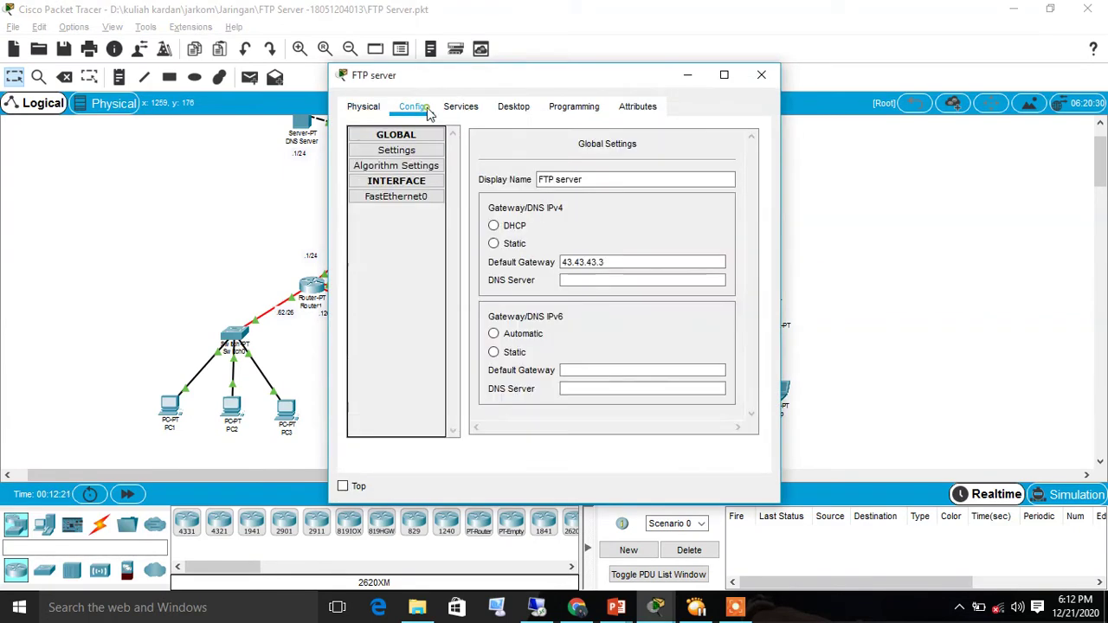
click(456, 111)
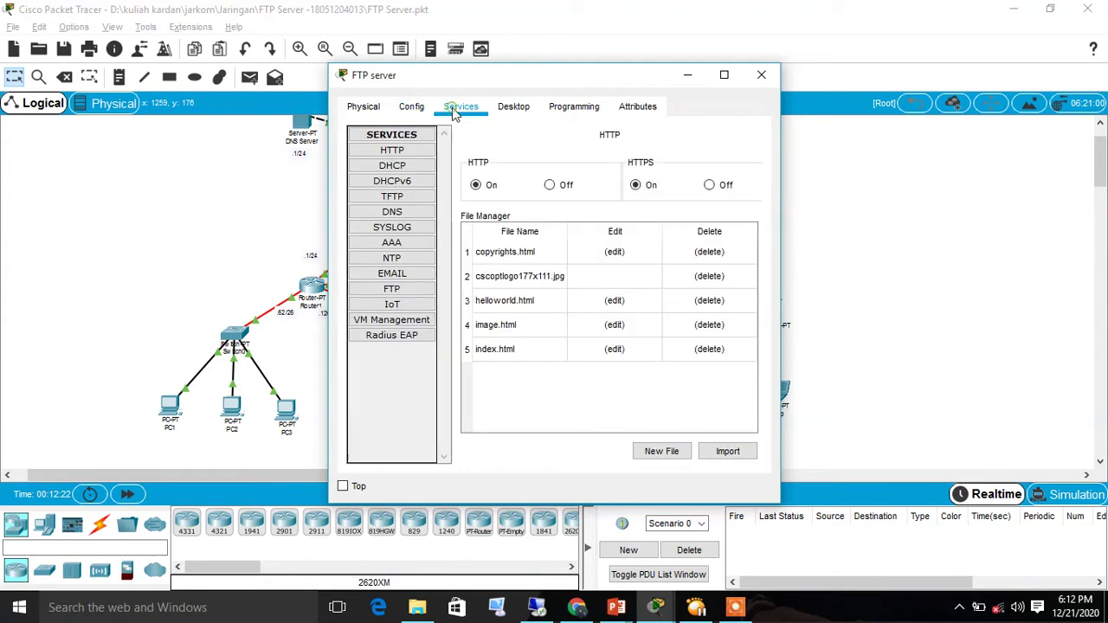
click(392, 290)
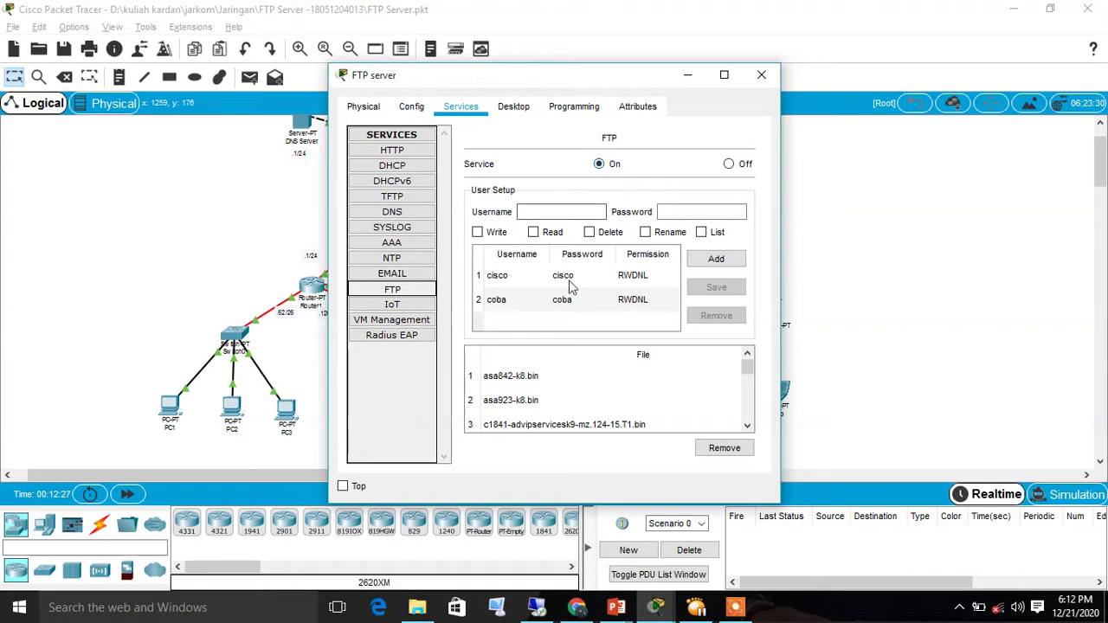
click(509, 303)
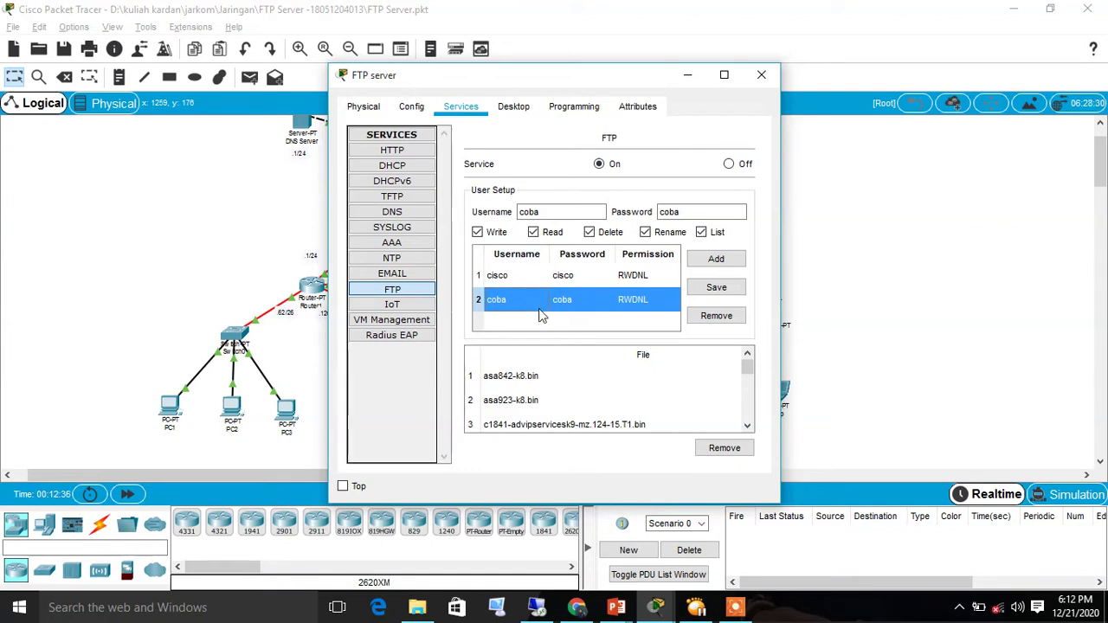
click(758, 75)
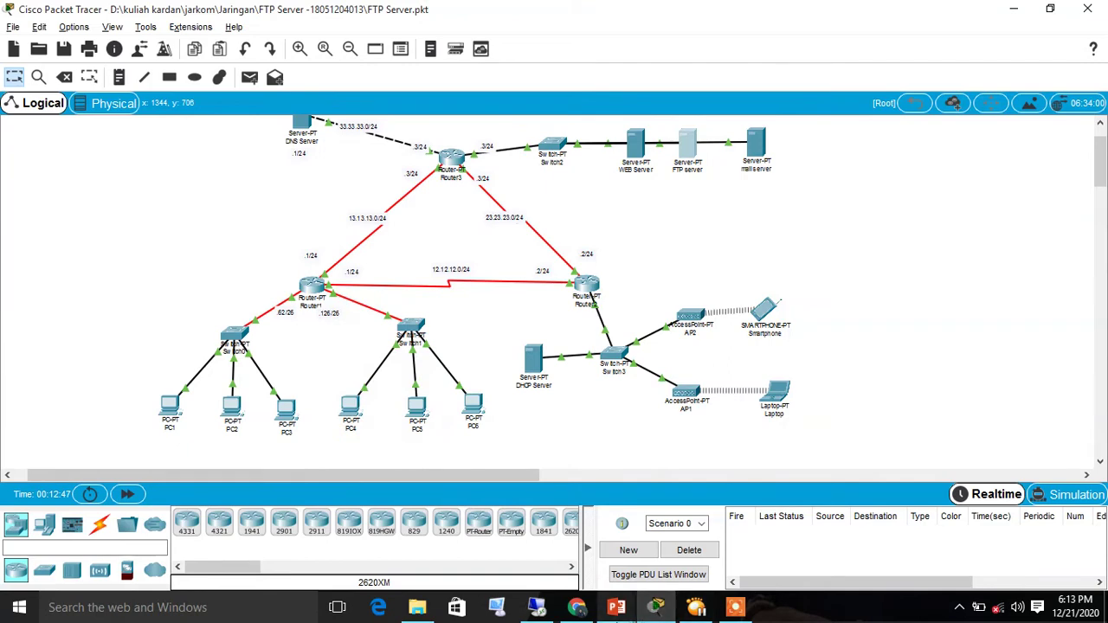
- Switch to the Chrome guide and read step 3 on creating the text file pesan-pc1.txt on PC1
click(575, 608)
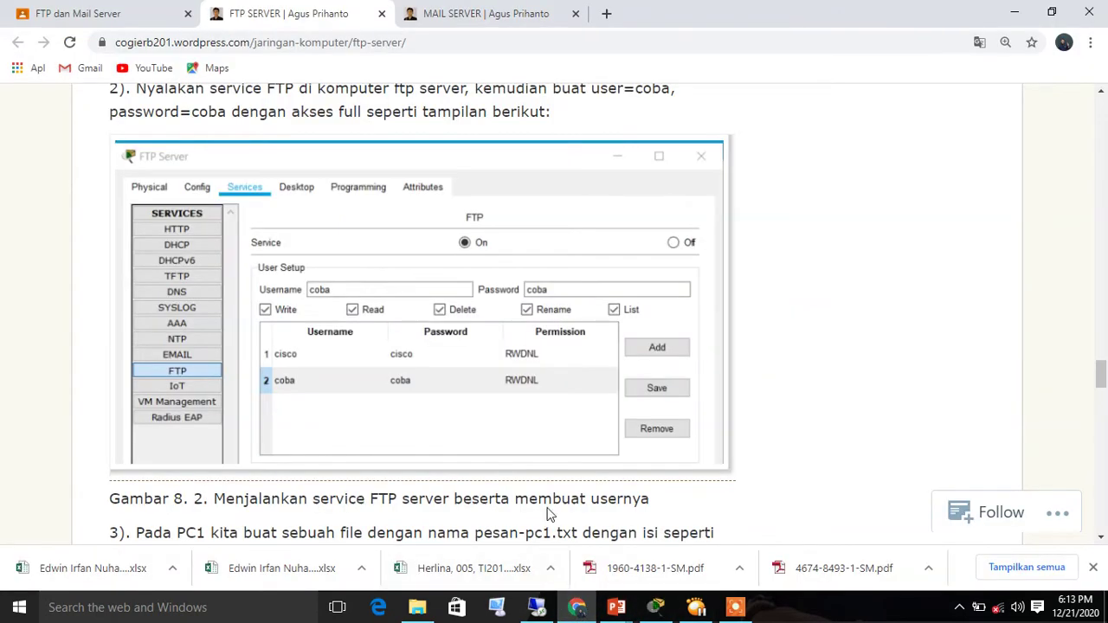
scroll(520, 485, down, 3)
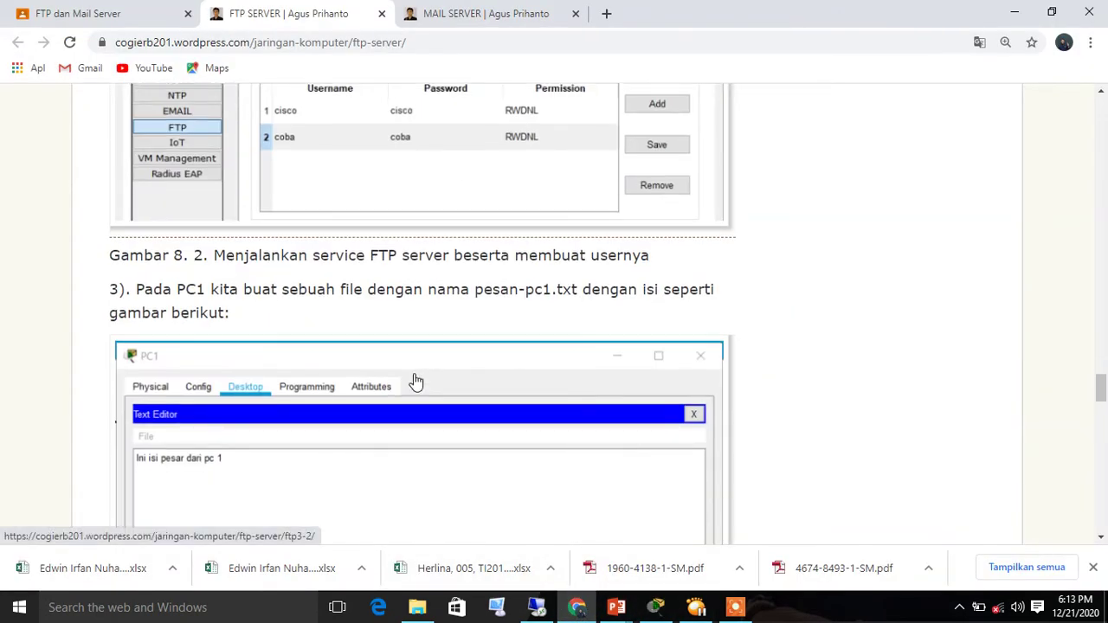
scroll(415, 382, down, 1)
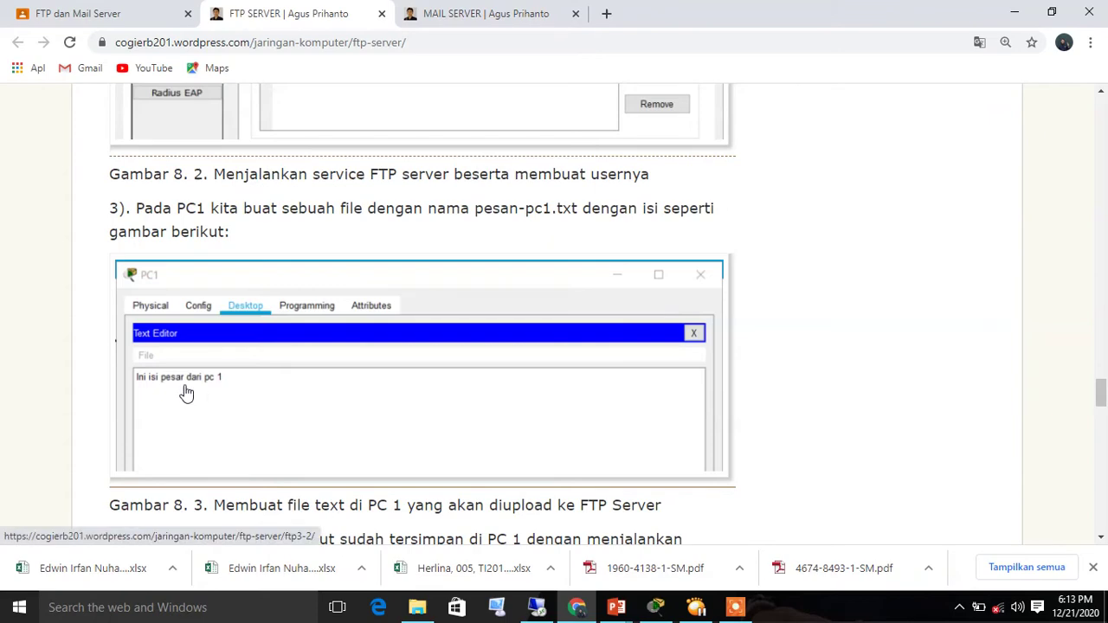
- Switch to Packet Tracer and open a blank document in PC1's Text Editor
key(alt+Tab)
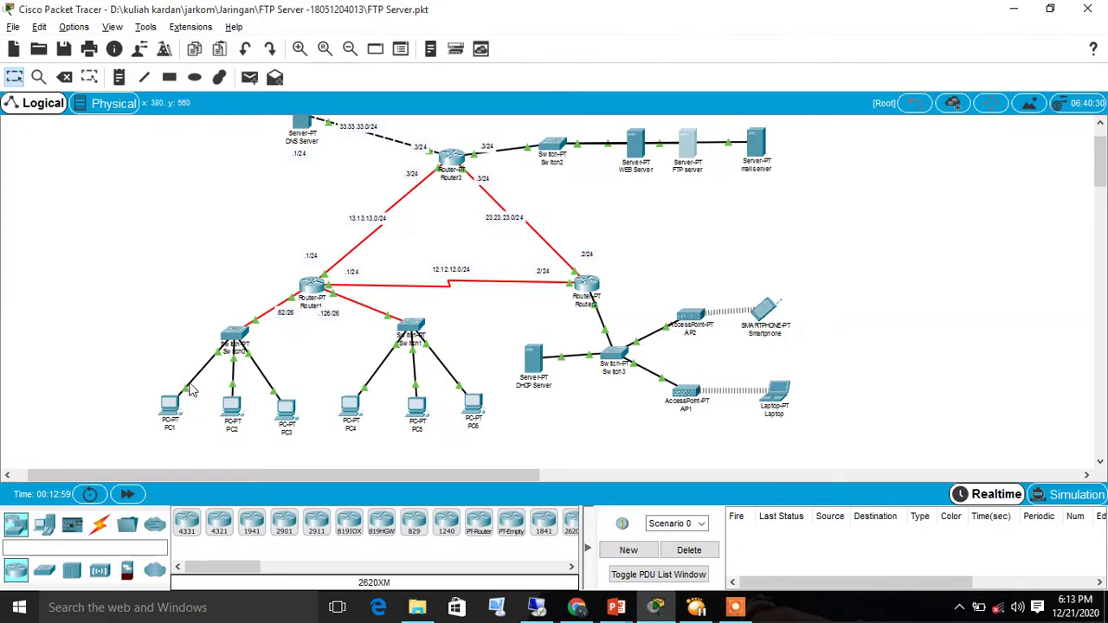
click(167, 408)
scroll(561, 337, down, 3)
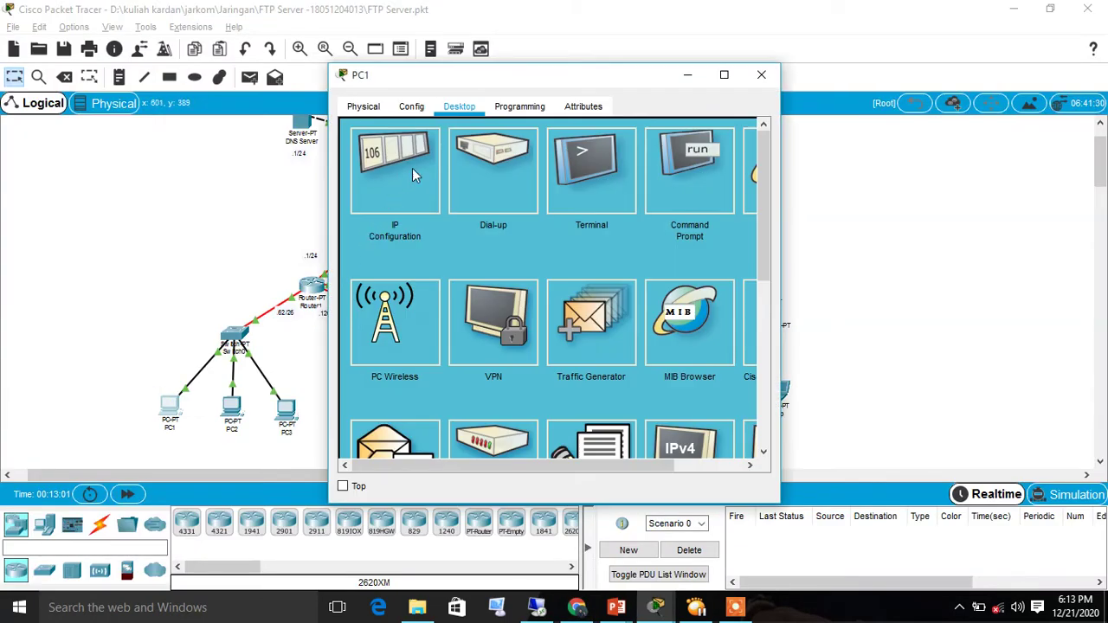
scroll(561, 338, down, 2)
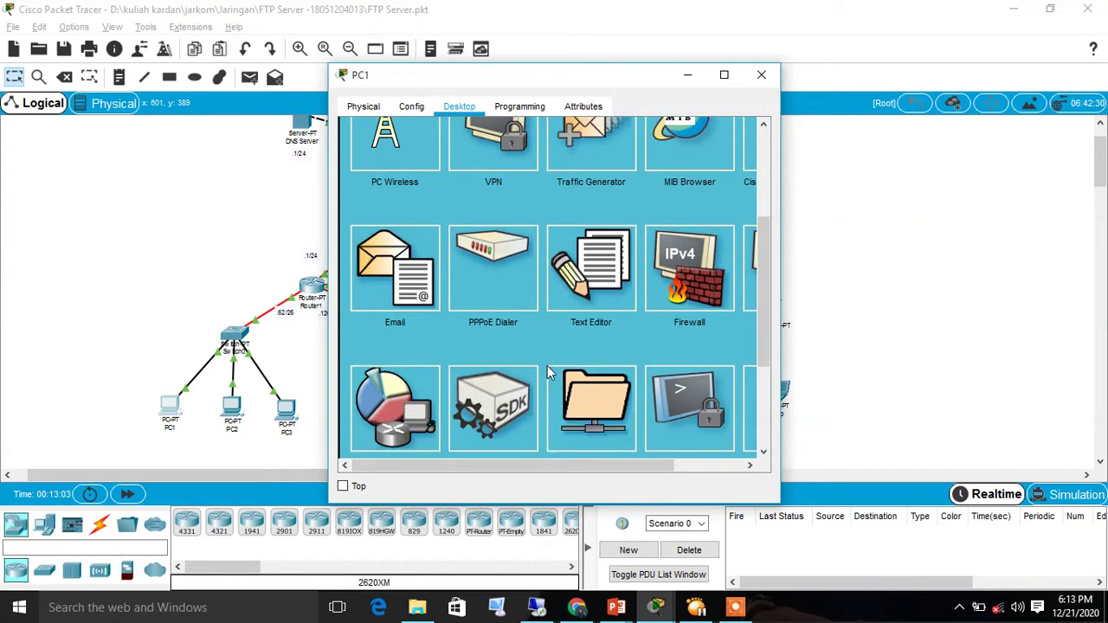
mouse_move(580, 466)
mouse_down()
mouse_move(655, 472)
mouse_move(571, 466)
mouse_up()
scroll(565, 382, up, 1)
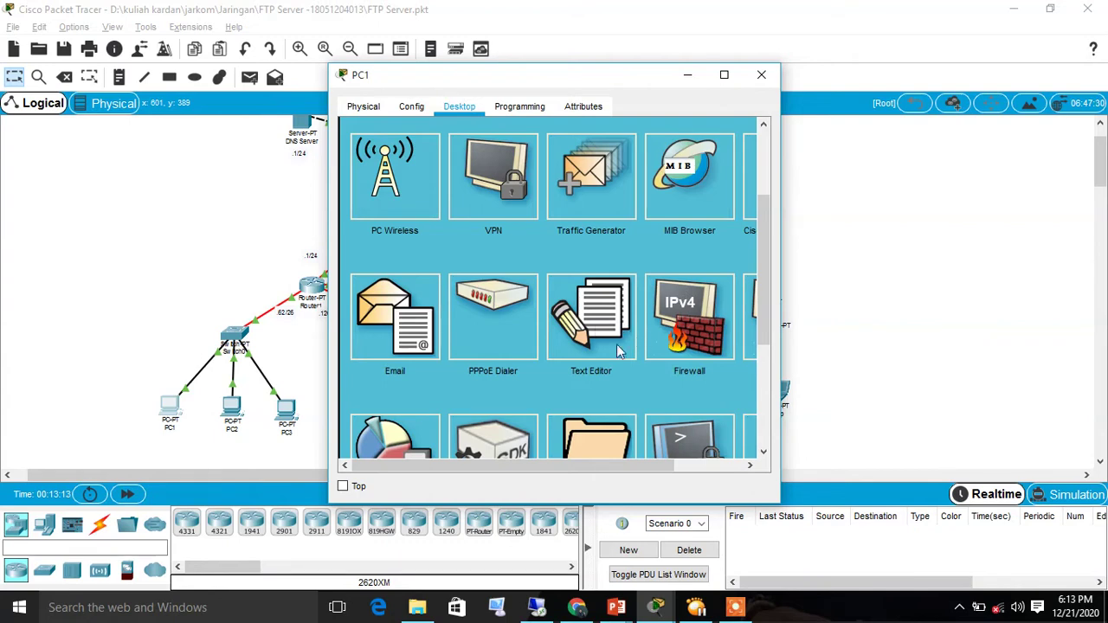
click(587, 333)
click(427, 217)
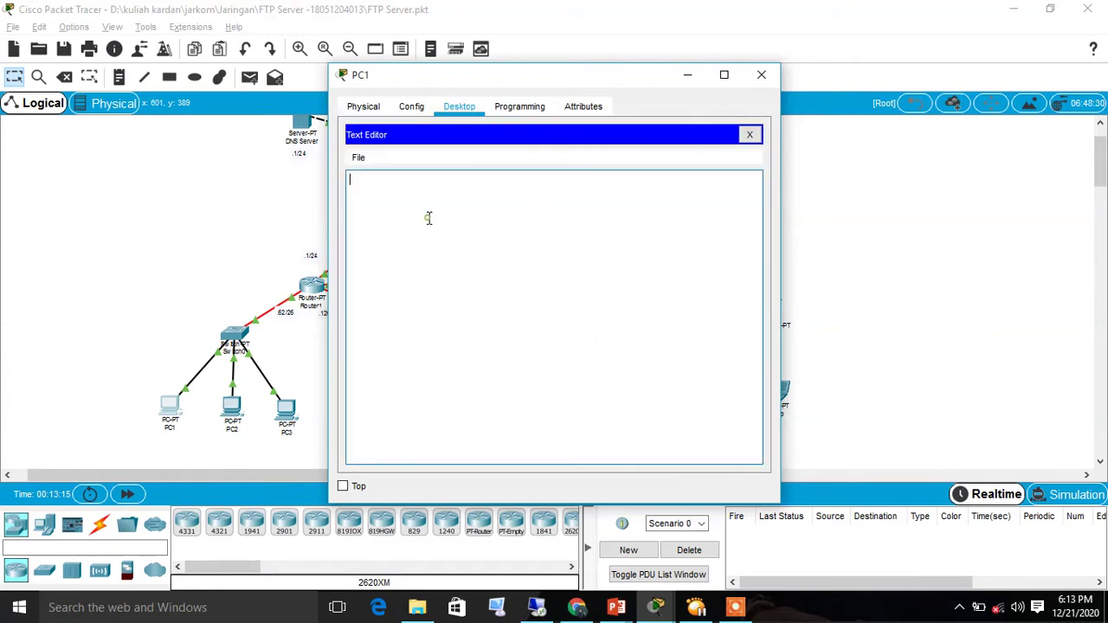
click(393, 159)
click(387, 128)
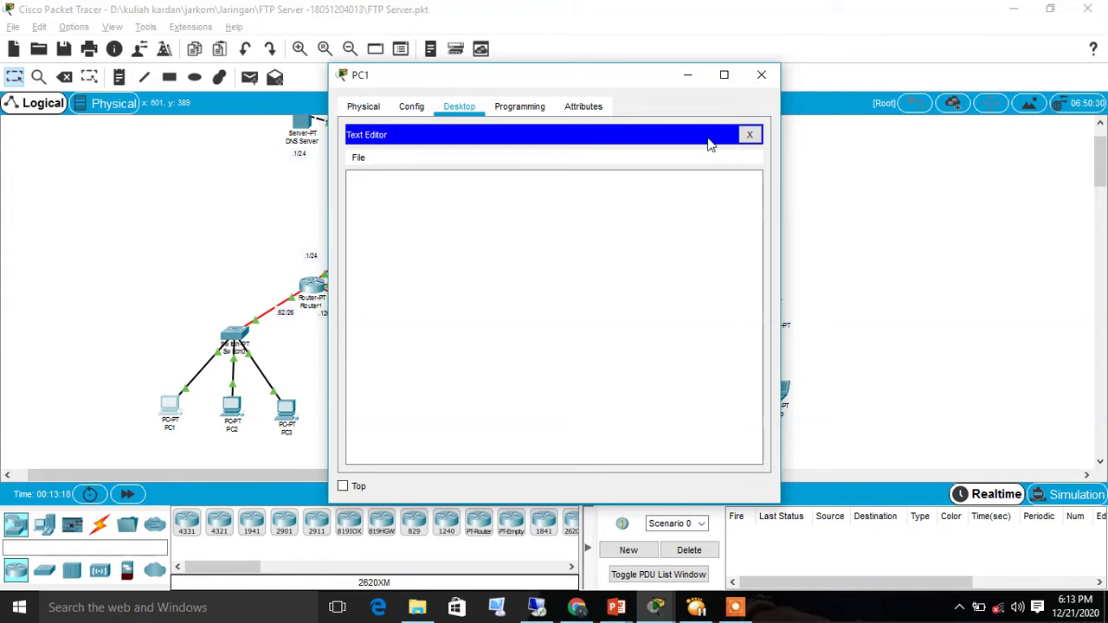
click(748, 136)
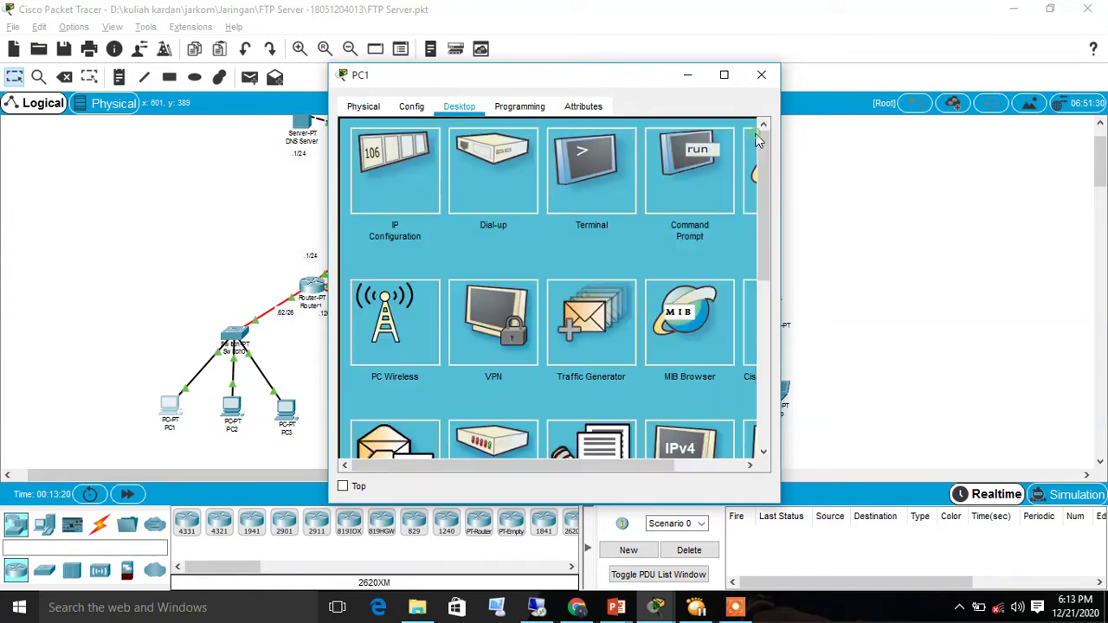
scroll(469, 353, down, 3)
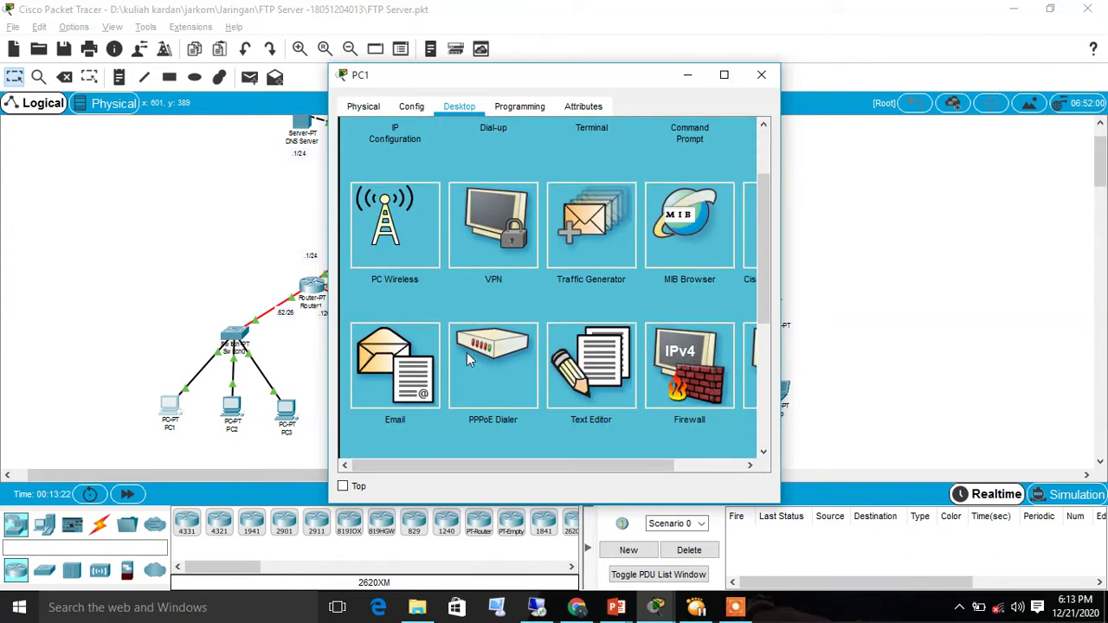
click(425, 384)
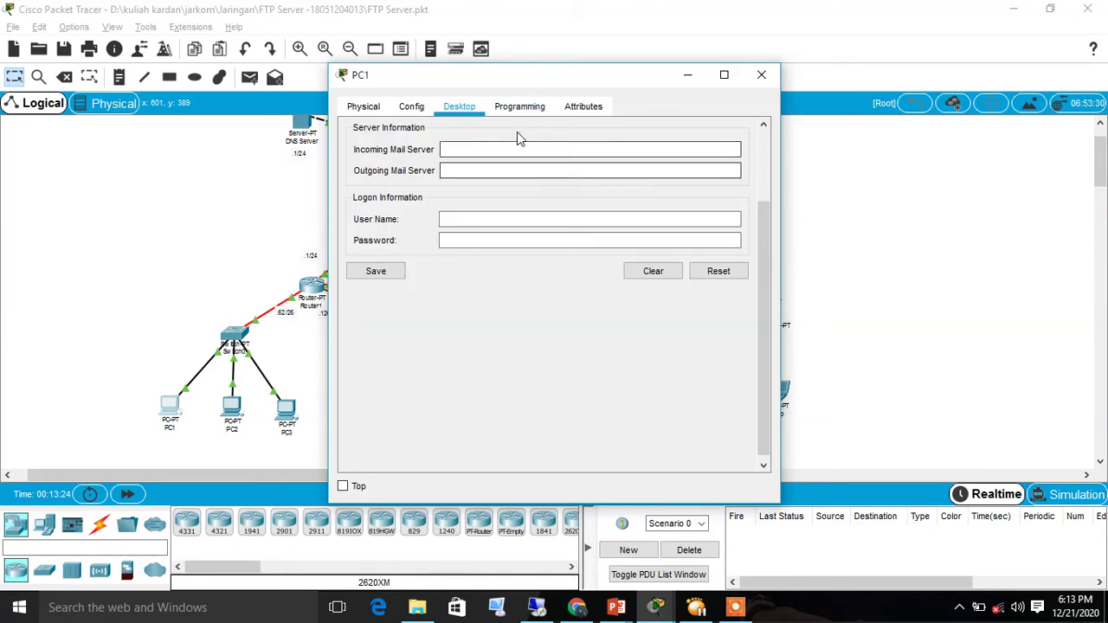
click(458, 103)
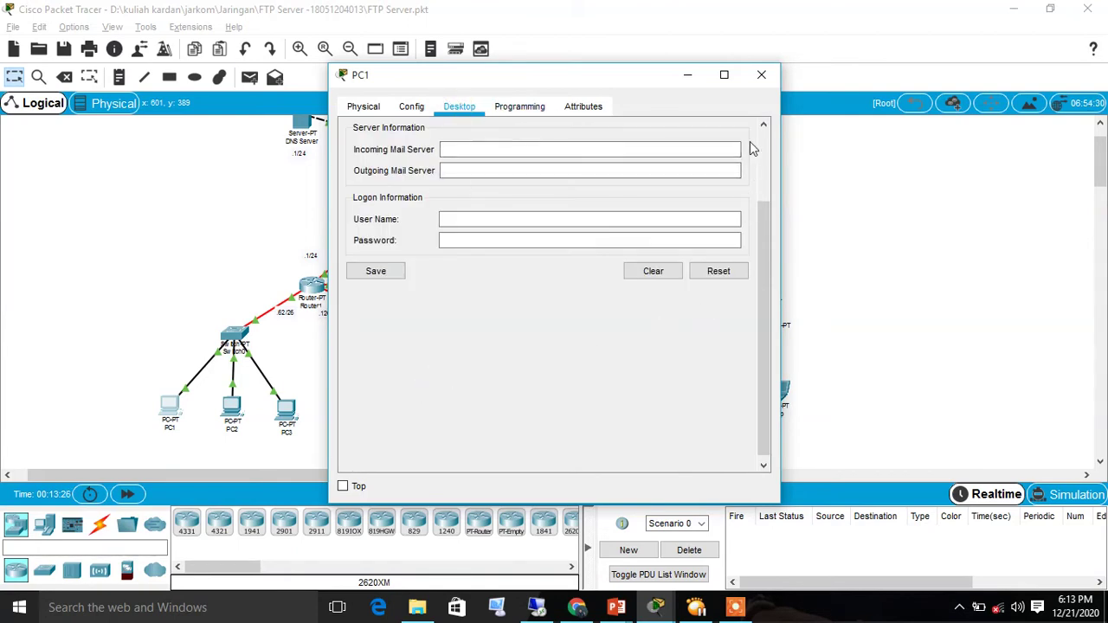
click(749, 82)
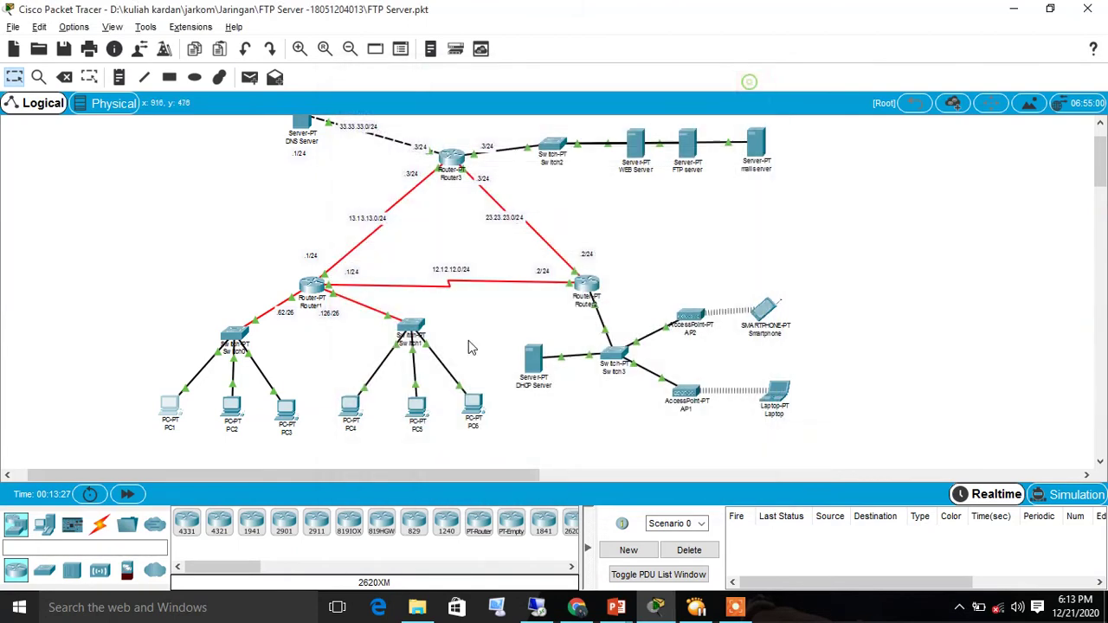
click(168, 412)
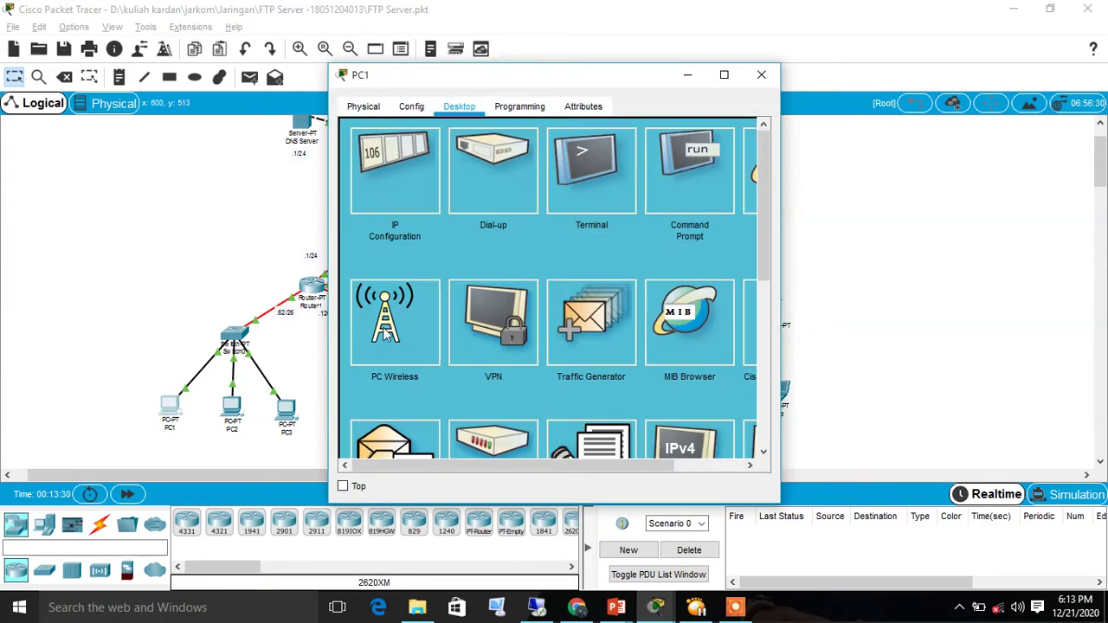
scroll(554, 347, down, 1)
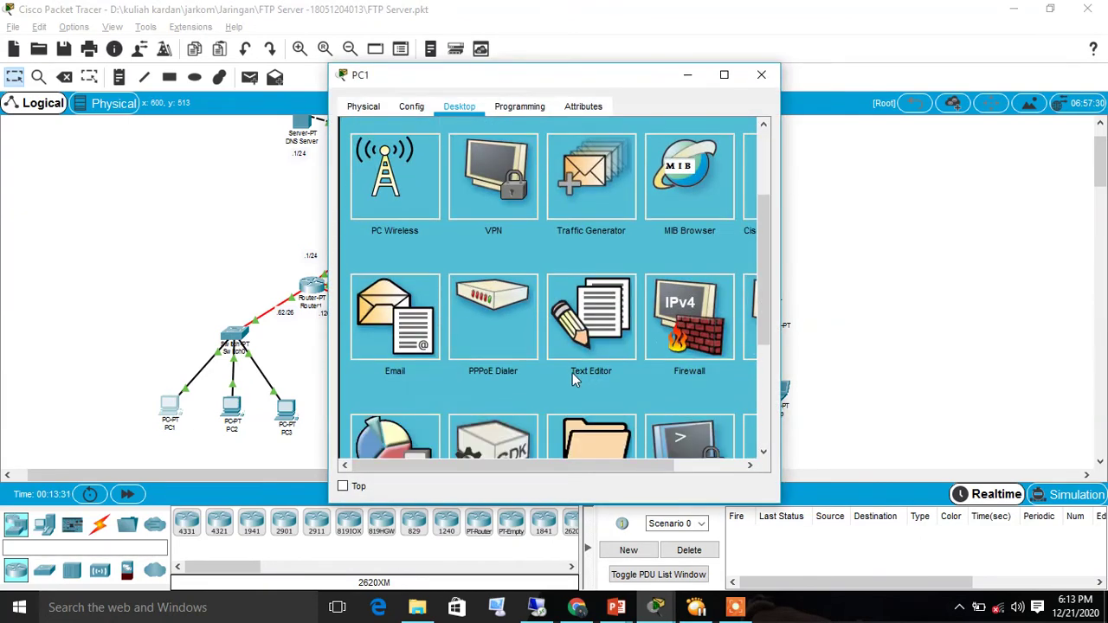
scroll(519, 355, down, 2)
scroll(541, 362, down, 1)
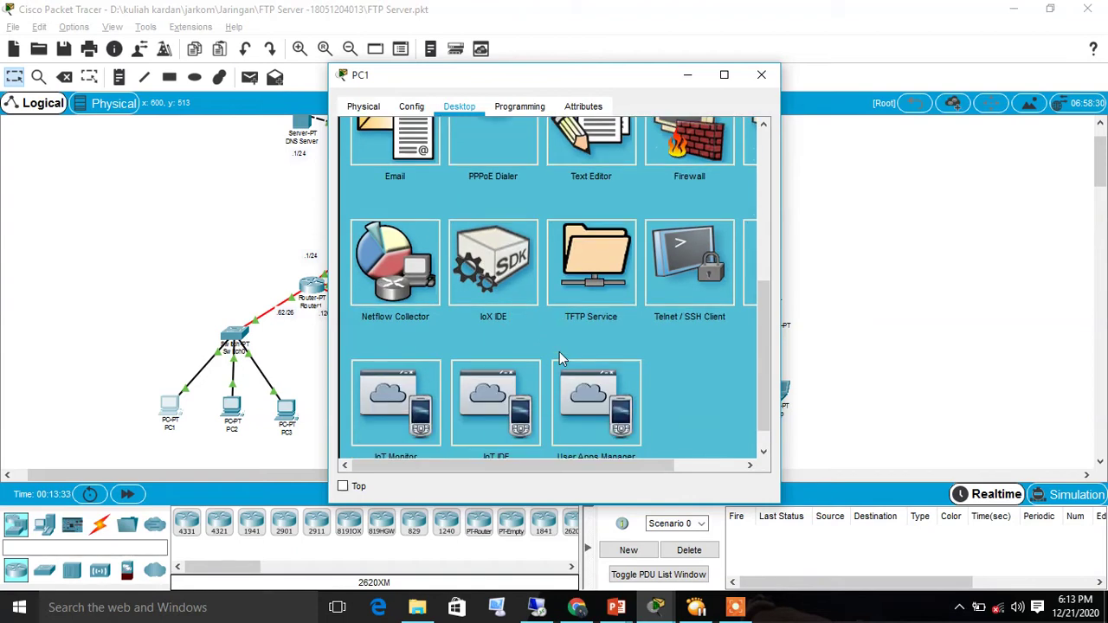
scroll(593, 286, up, 5)
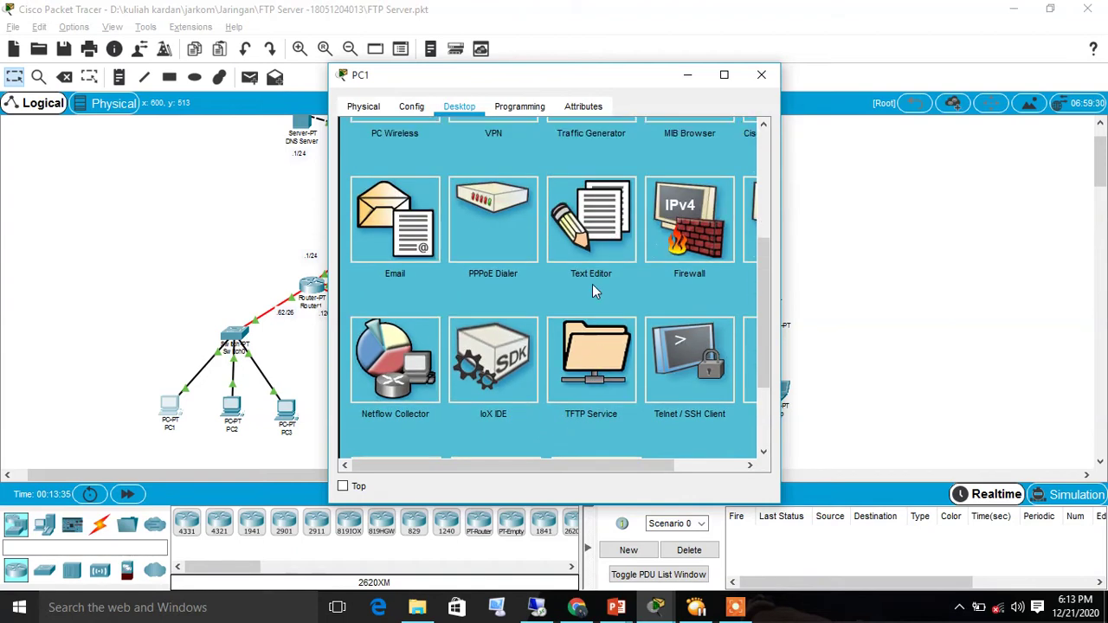
click(514, 408)
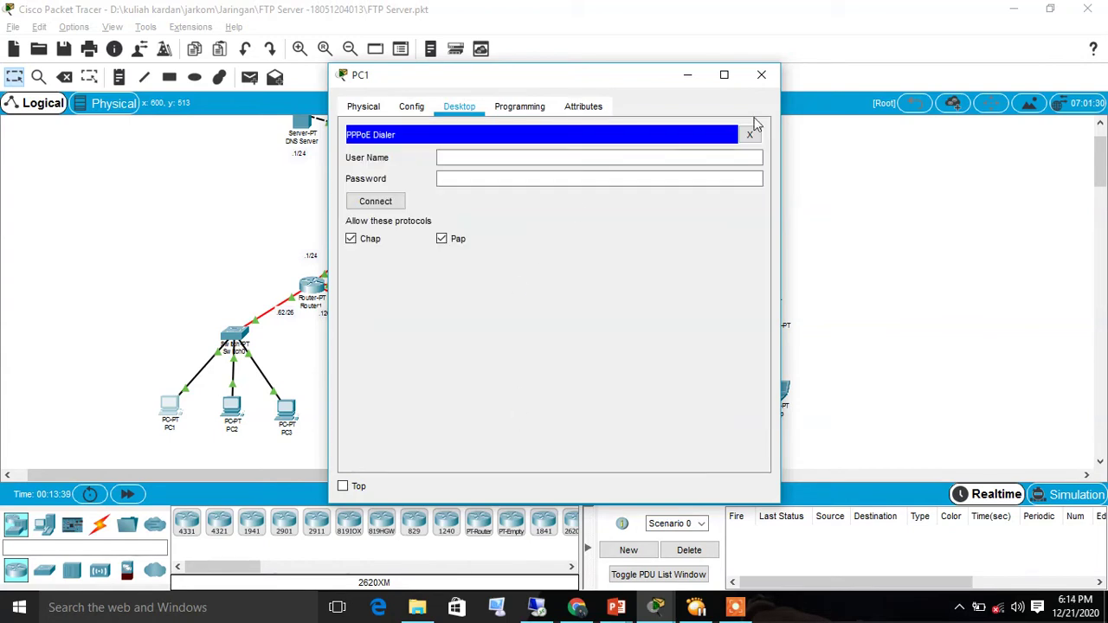
click(750, 134)
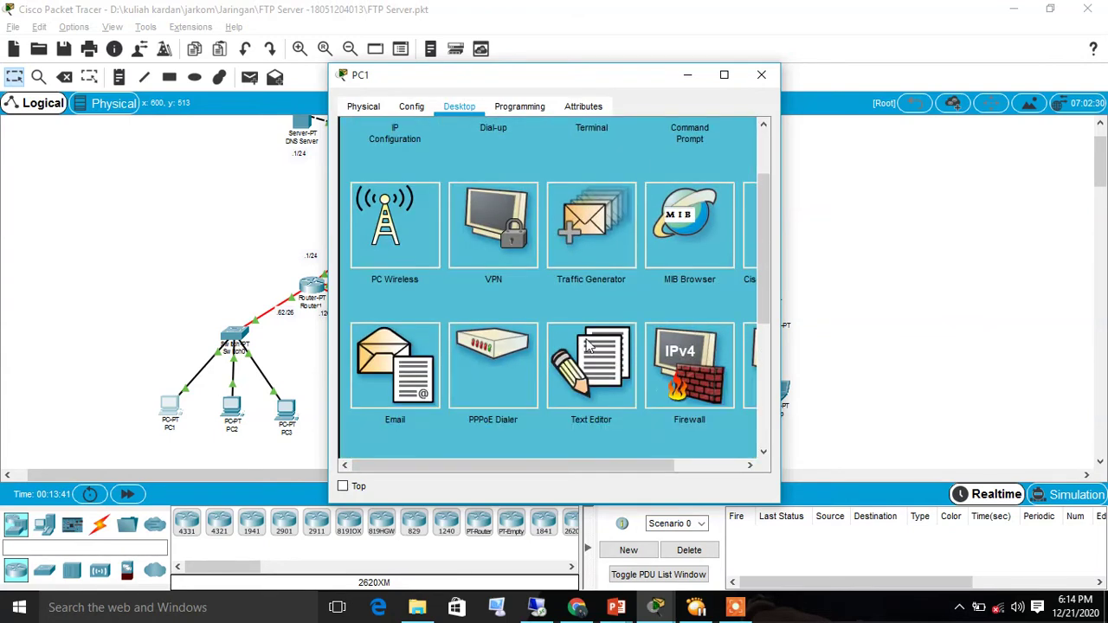
- Open the Text Editor on PC1 and enter the message "ini pesan dari pc 1"
click(597, 351)
click(459, 200)
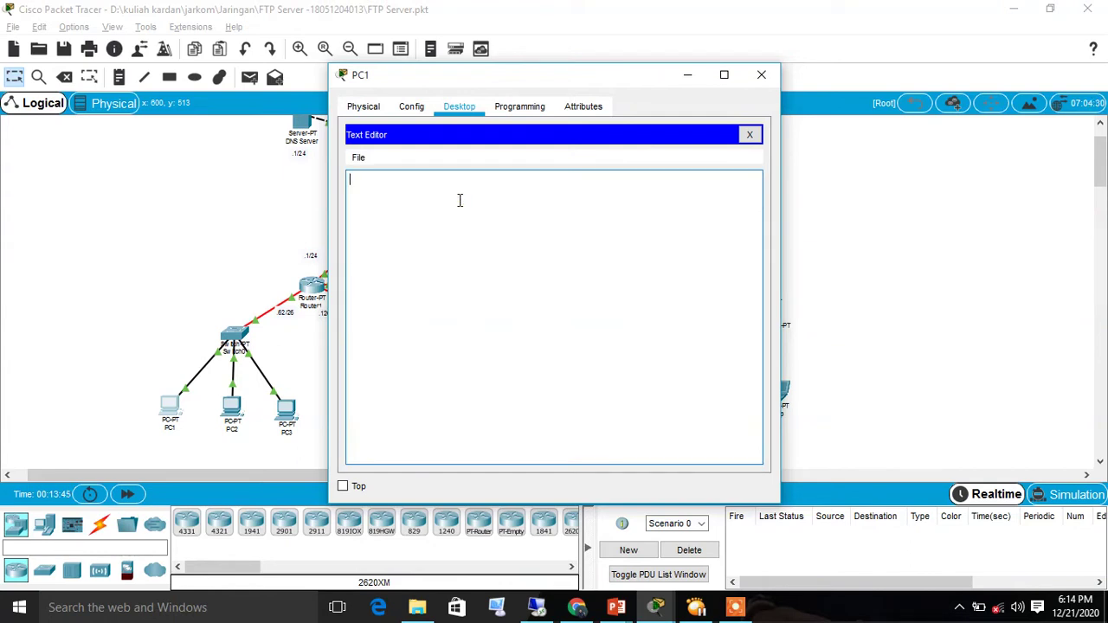
click(372, 158)
click(364, 157)
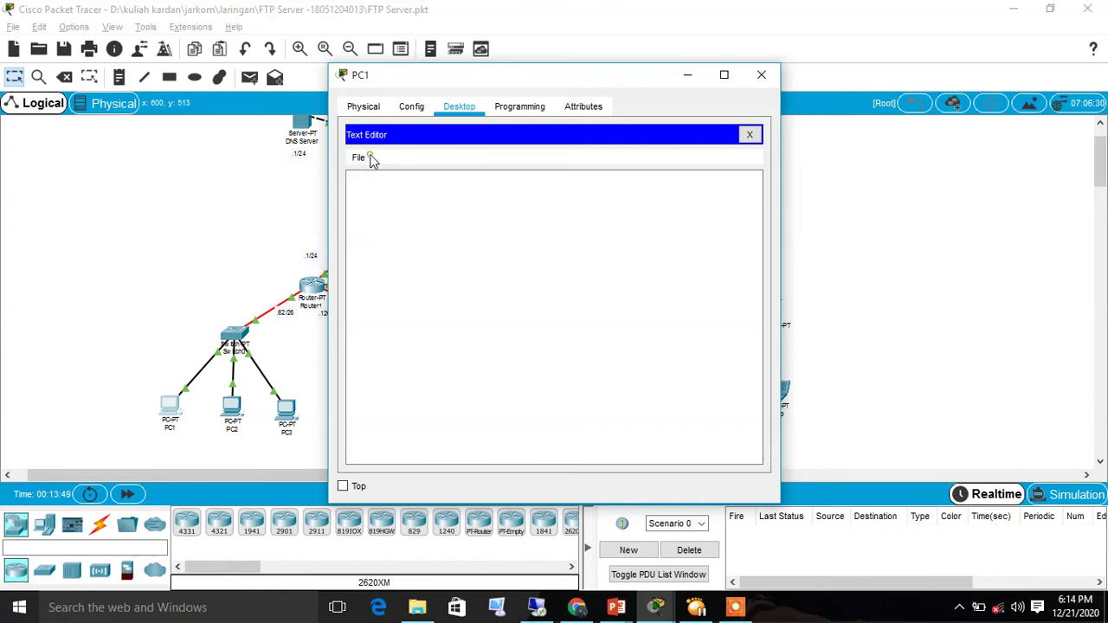
click(398, 194)
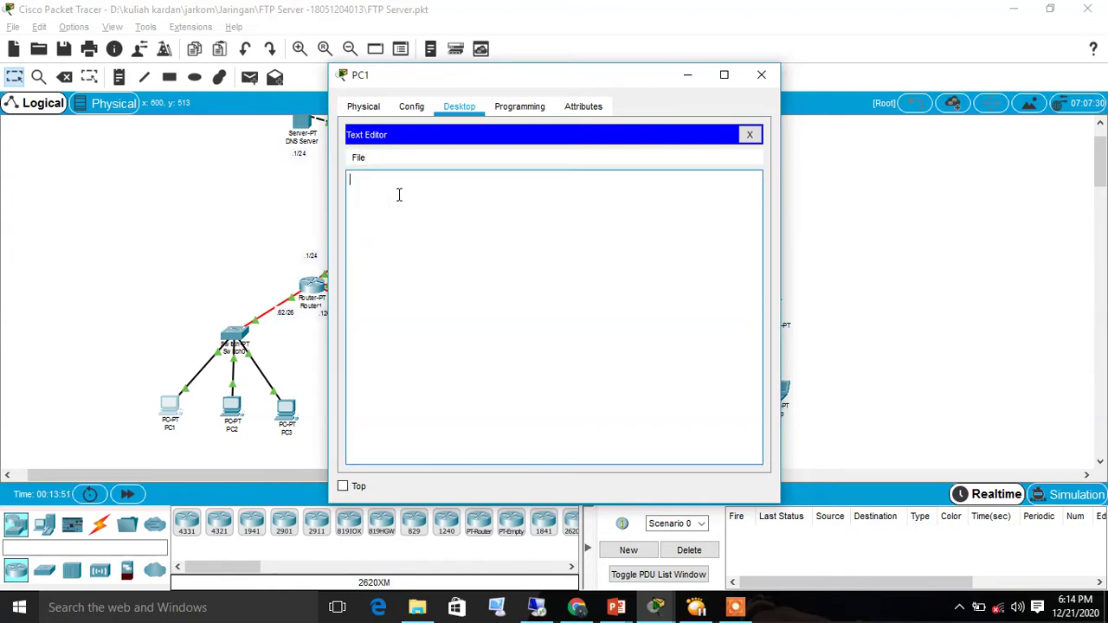
text(ini pesan dari pc)
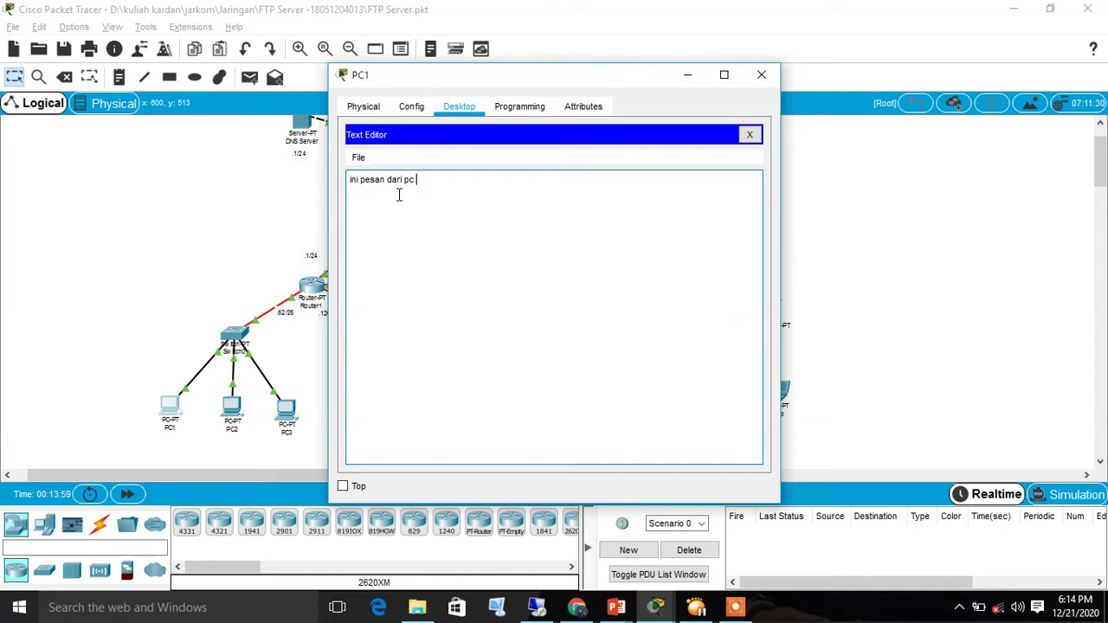
text( 1)
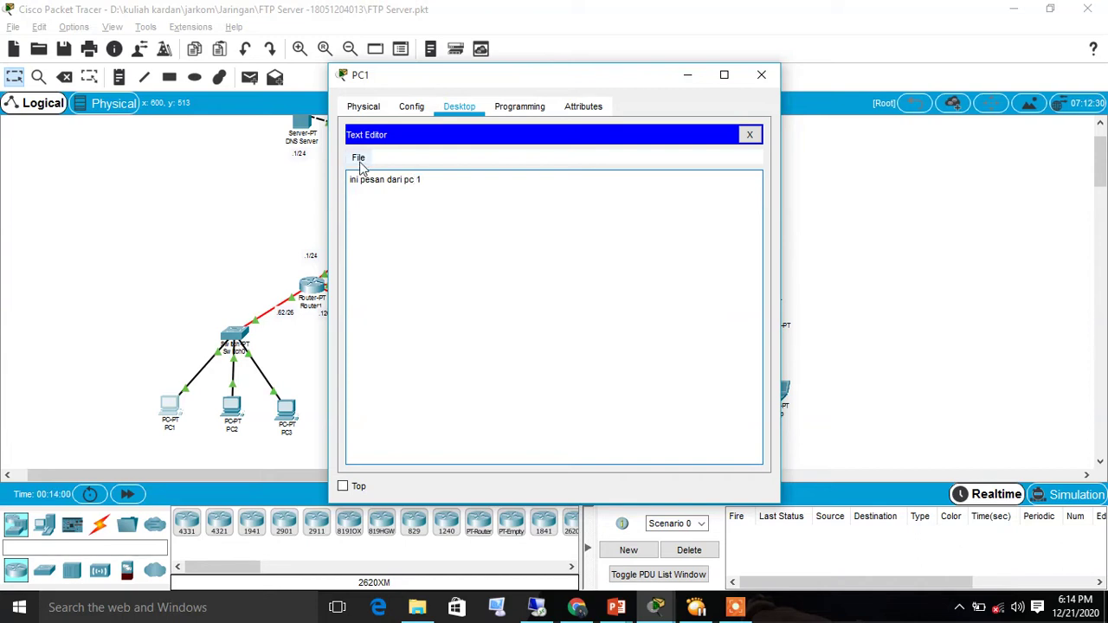
- Save the message on PC1 as pesan-pc1.txt, and close PC1's window
click(359, 159)
click(386, 212)
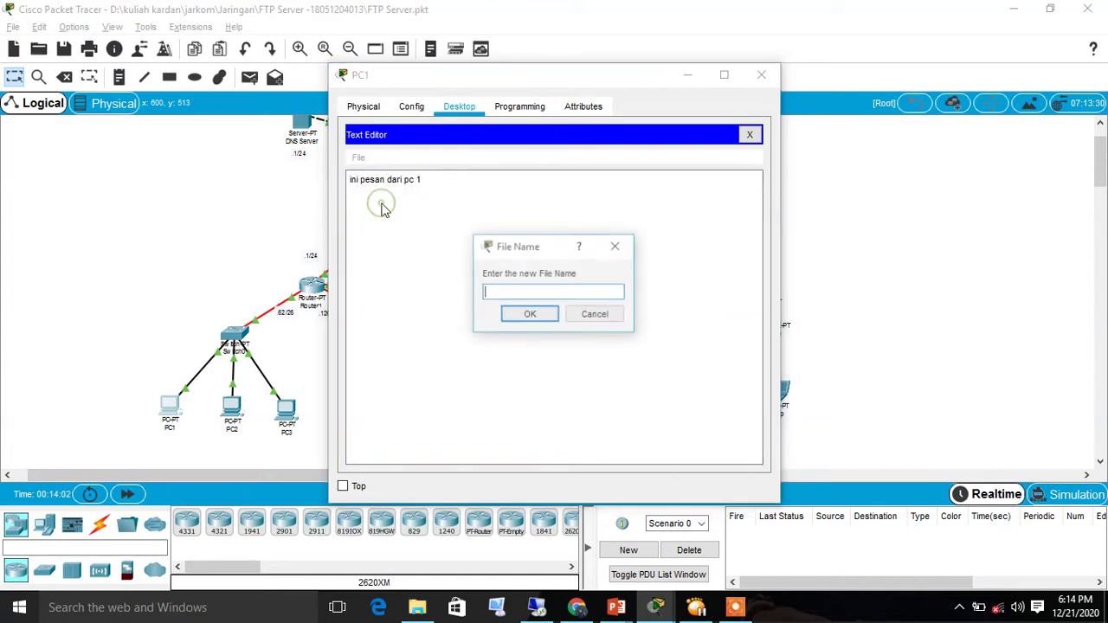
click(505, 294)
text(p)
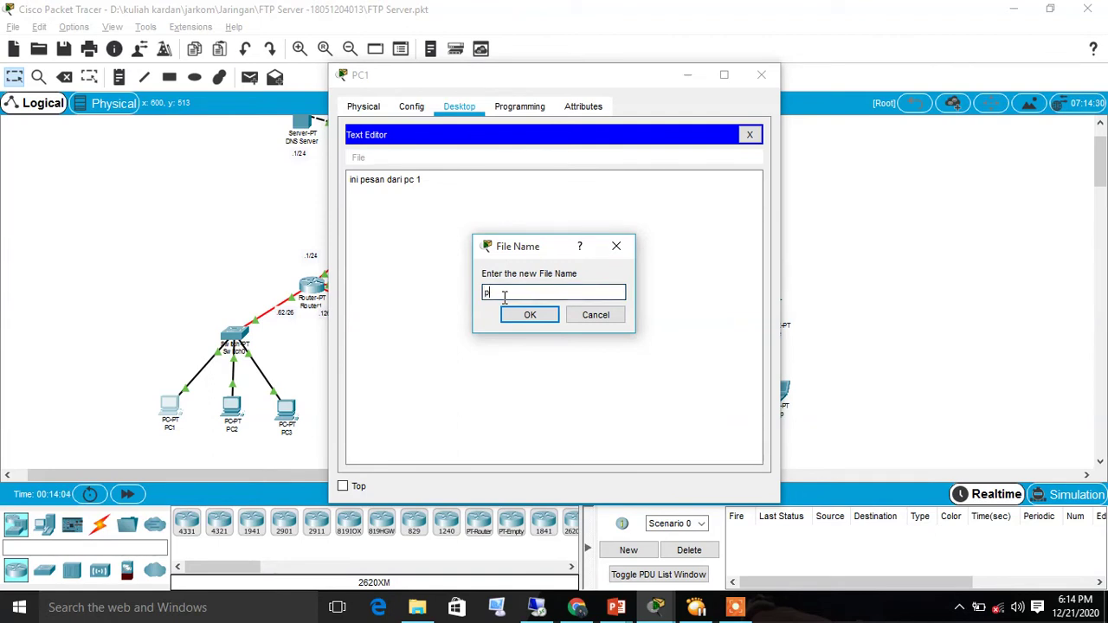
text(esan-pc1)
click(529, 312)
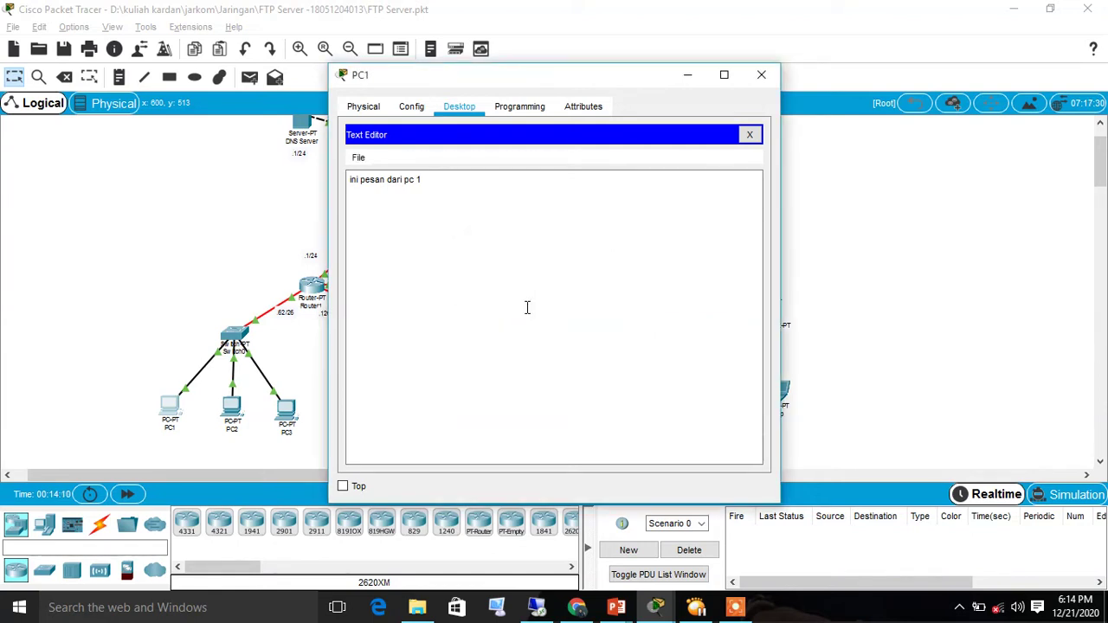
click(359, 156)
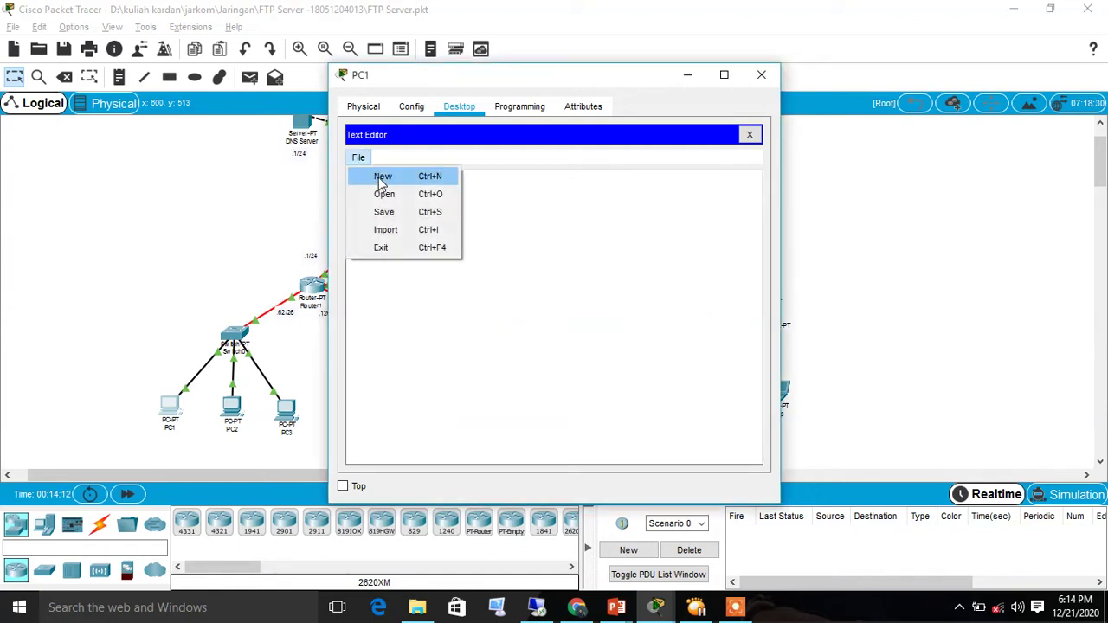
click(387, 211)
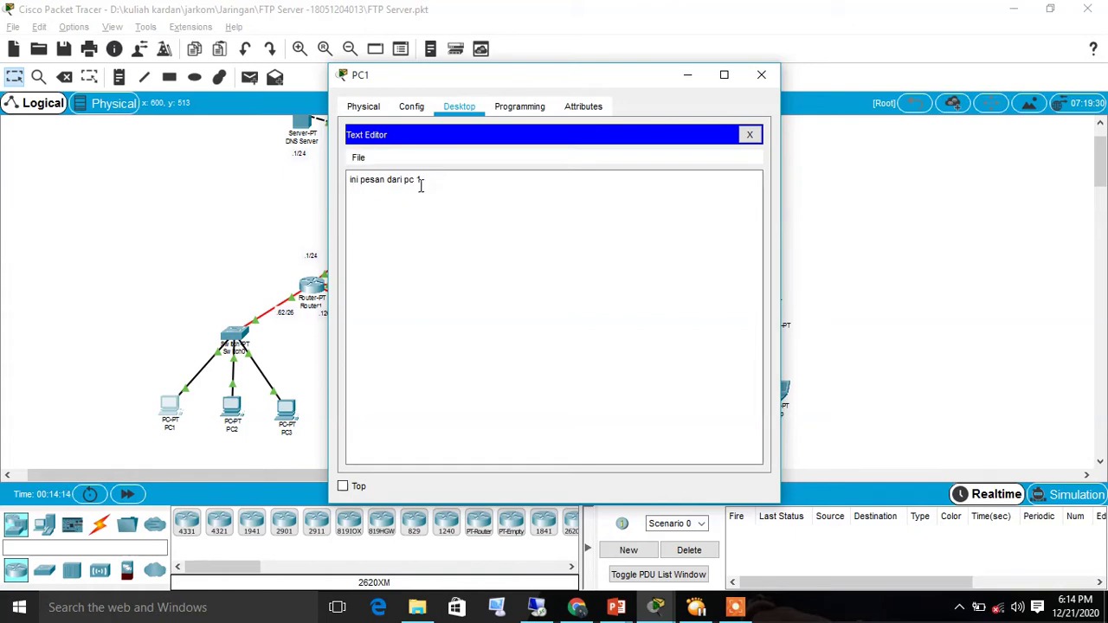
click(762, 74)
- Switch to the Chrome guide and read step 4 on checking the saved file with the dir command
click(568, 531)
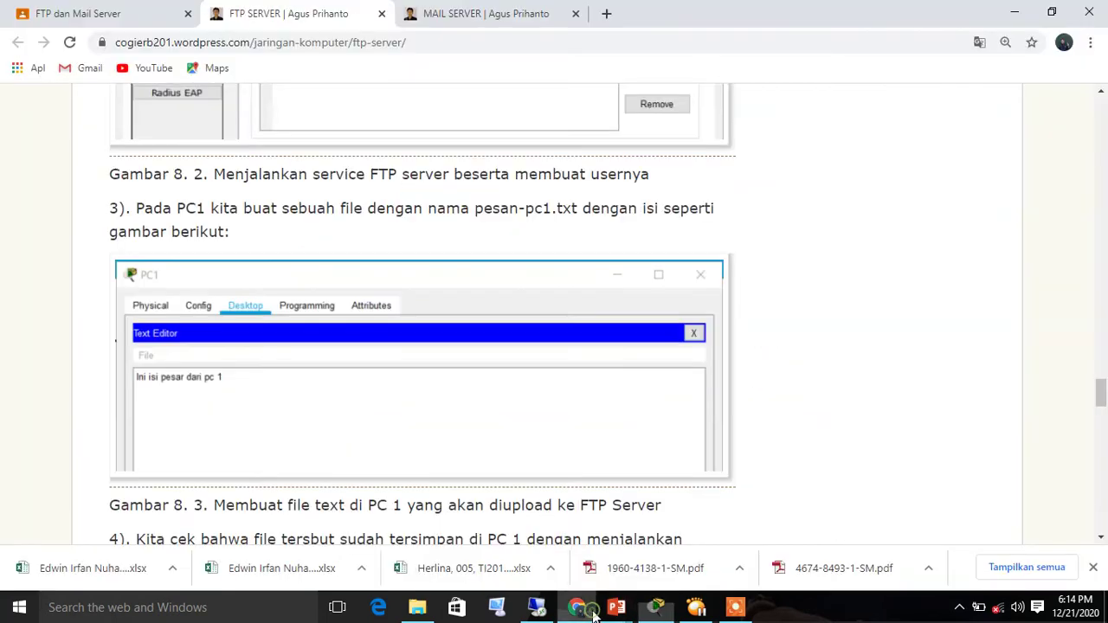
scroll(567, 528, down, 5)
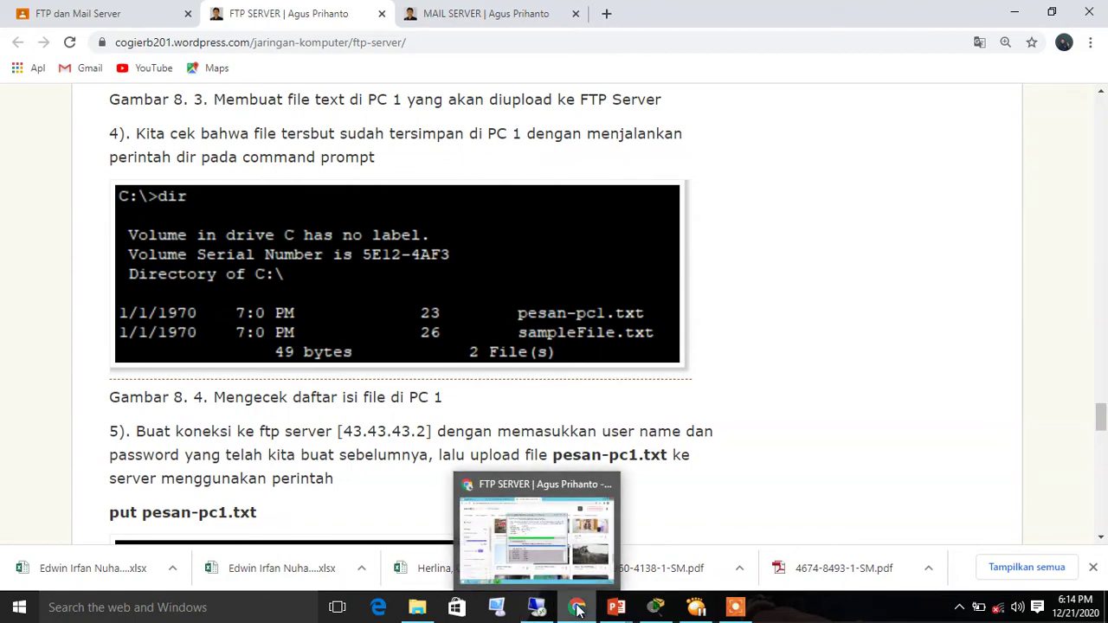
- Return to Packet Tracer, run dir in PC1's Command Prompt to check for pesan-pc1.txt, and close its window
click(656, 607)
click(169, 428)
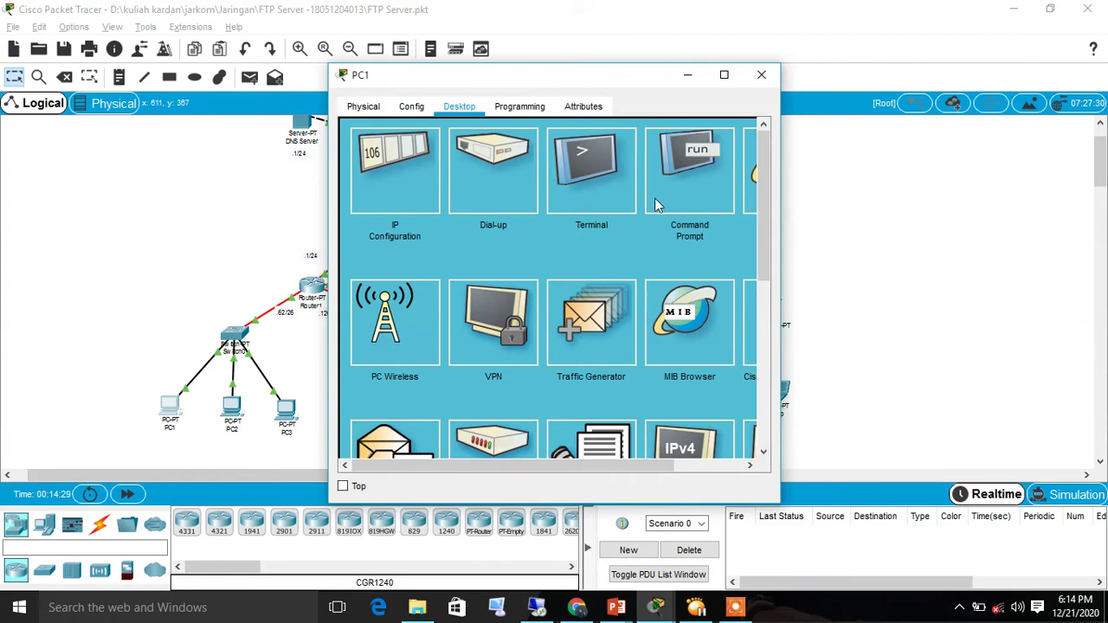
click(655, 205)
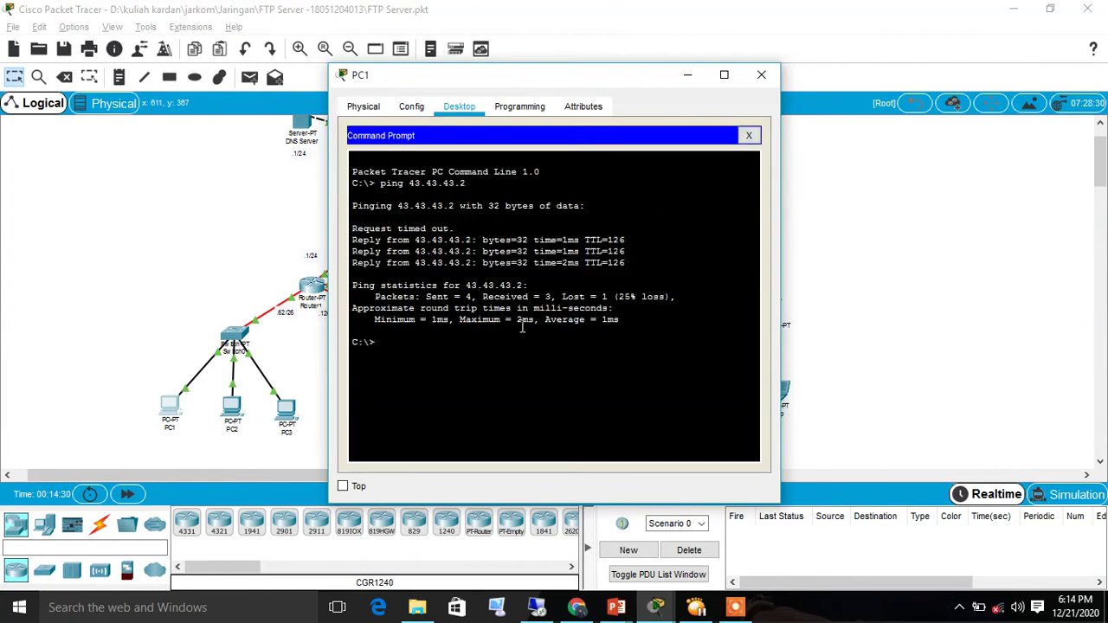
text(dir)
key(Return)
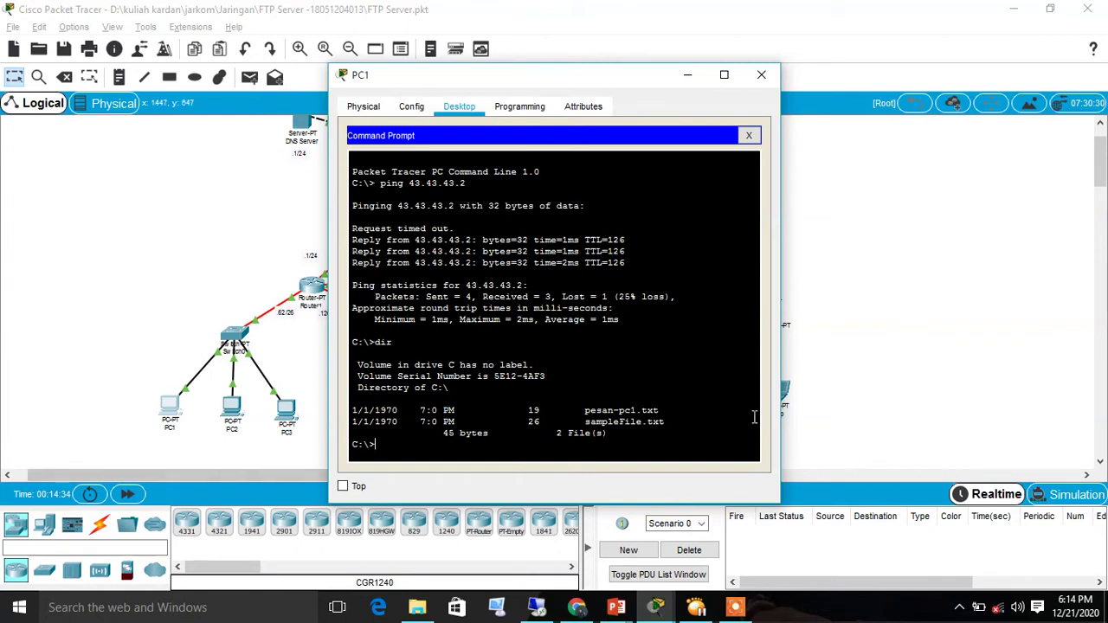
drag(661, 410, 574, 416)
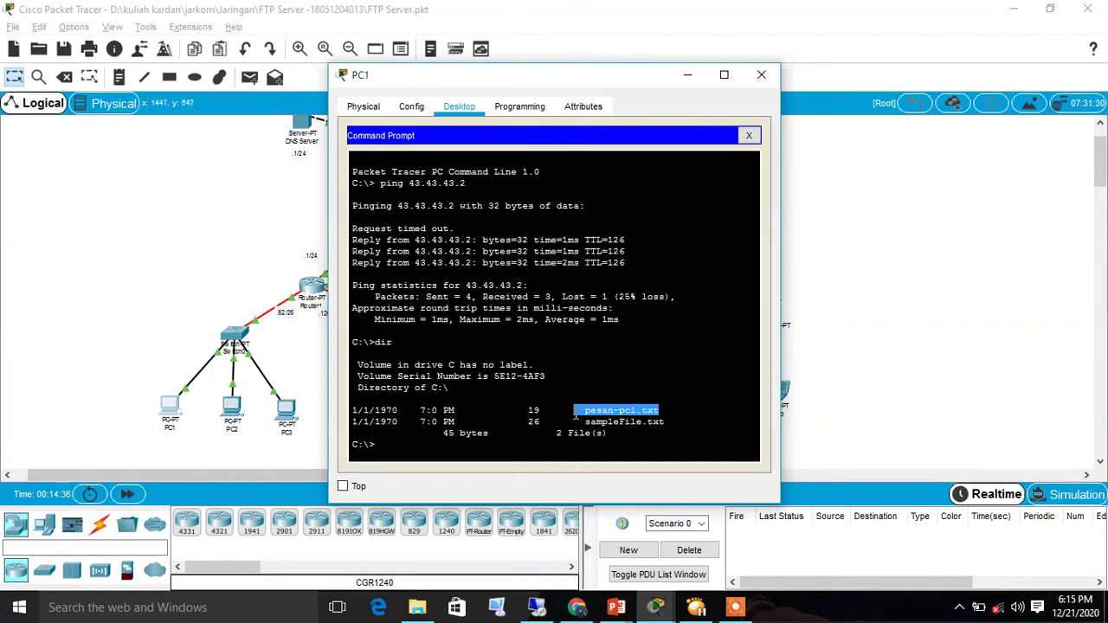
click(679, 414)
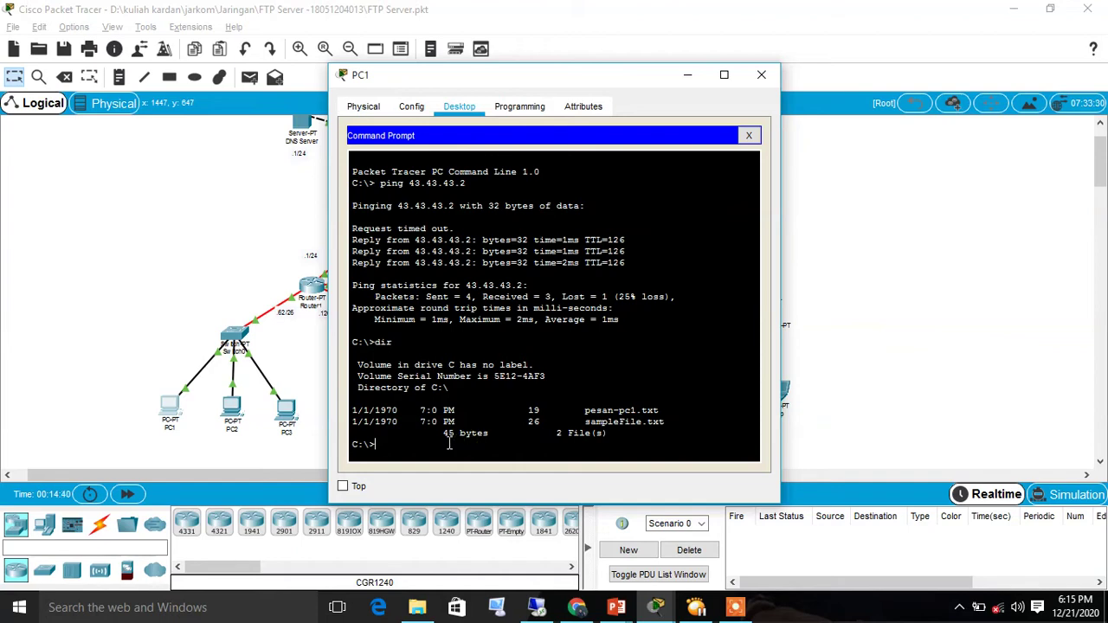
click(762, 74)
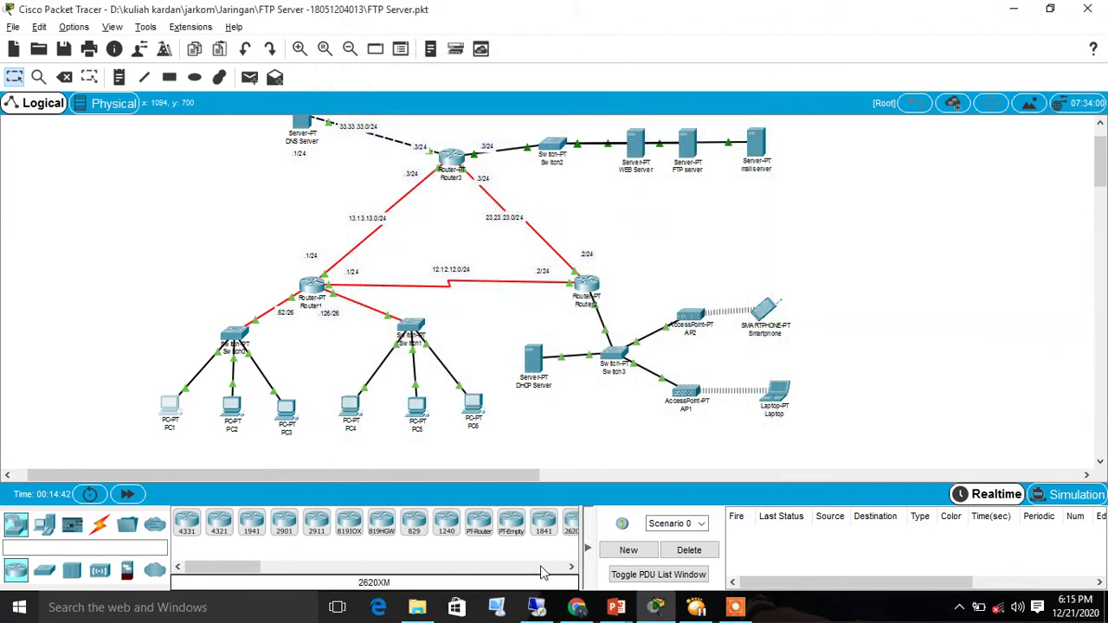
- Switch to the Chrome guide and read step 5 on connecting to the FTP server and uploading pesan-pc1.txt with put
click(575, 609)
scroll(557, 449, down, 3)
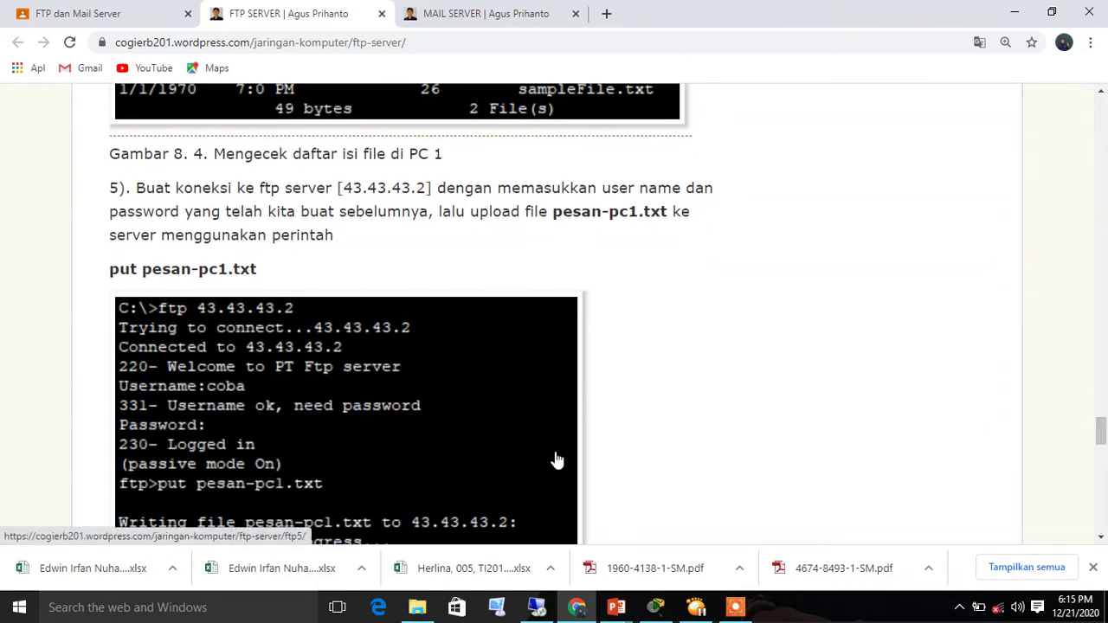
scroll(557, 460, down, 1)
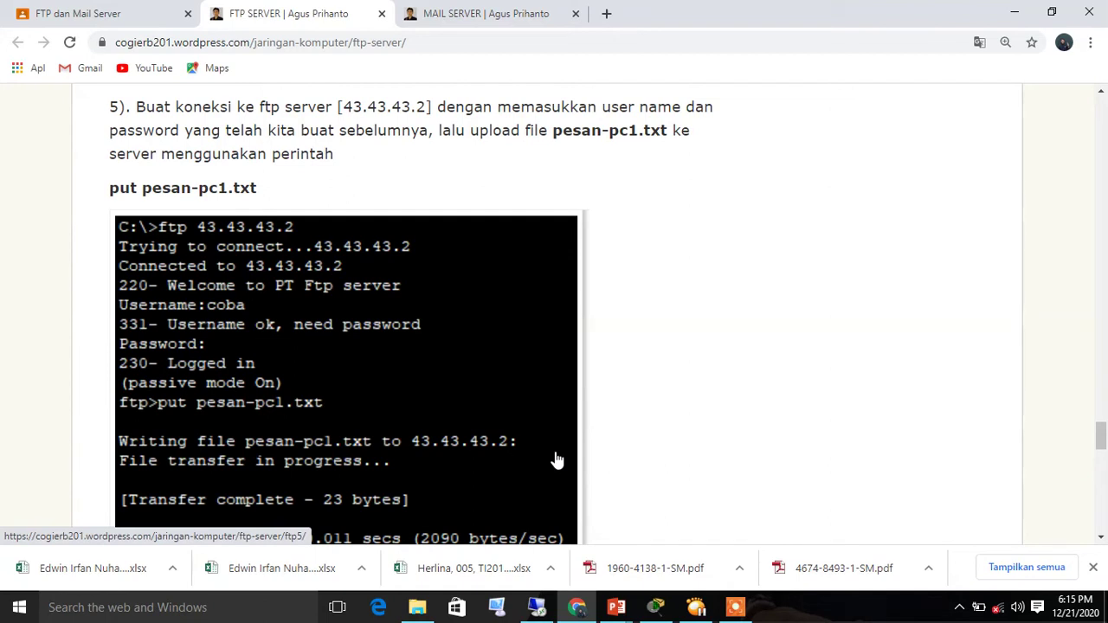
scroll(557, 460, down, 1)
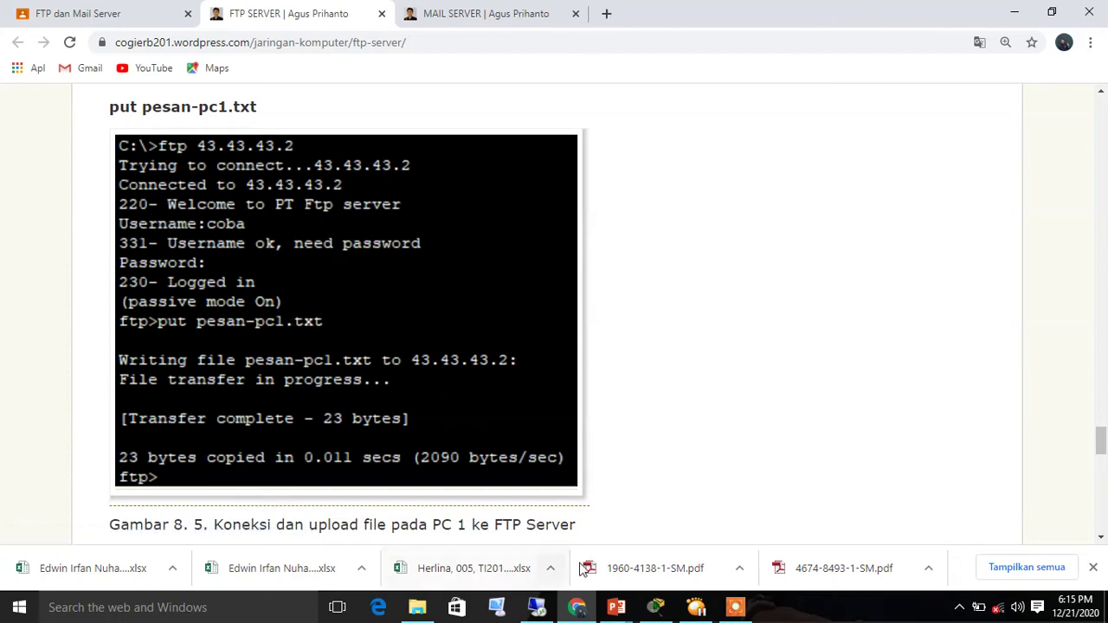
- Return to Packet Tracer and start an FTP connection to 43.43.43.2 from PC1's Command Prompt
click(656, 606)
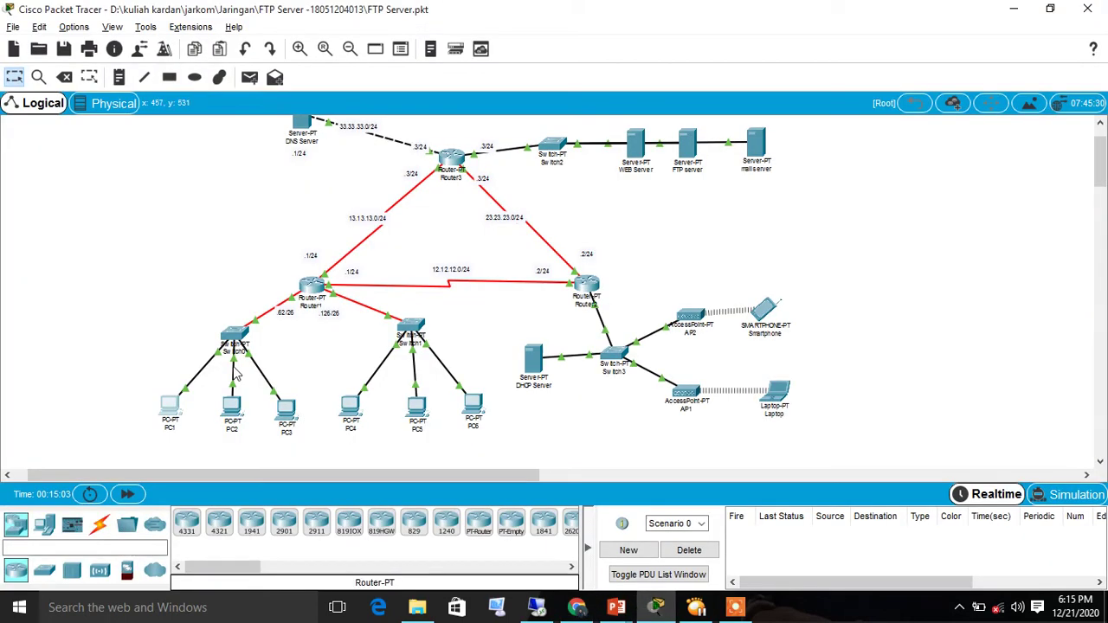
click(170, 407)
click(669, 176)
text(ftp )
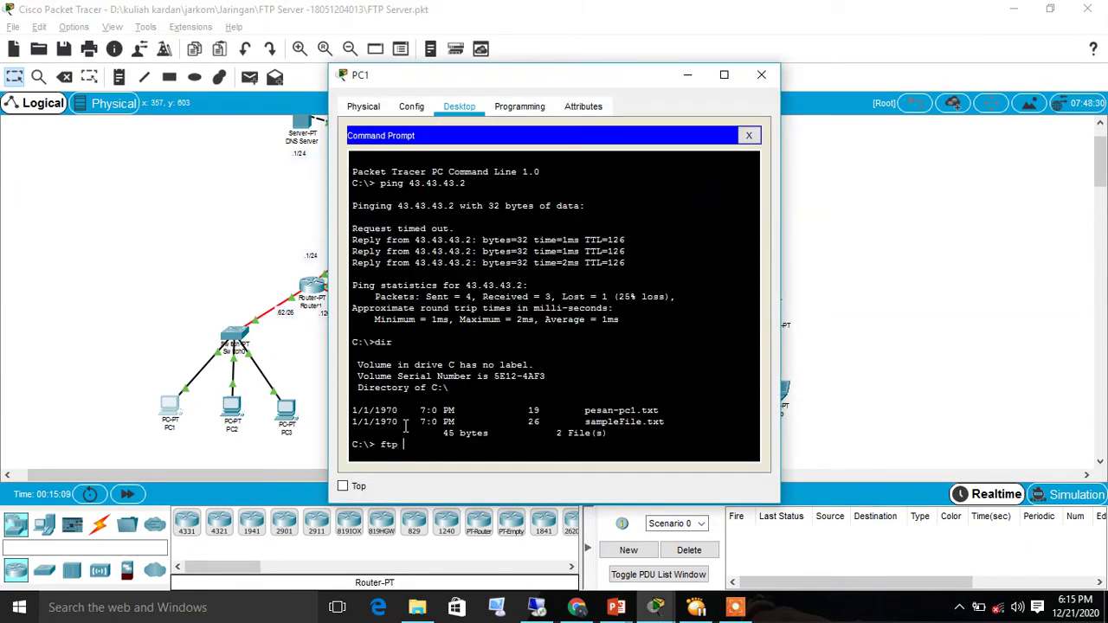
text(43.43.43.2)
key(Return)
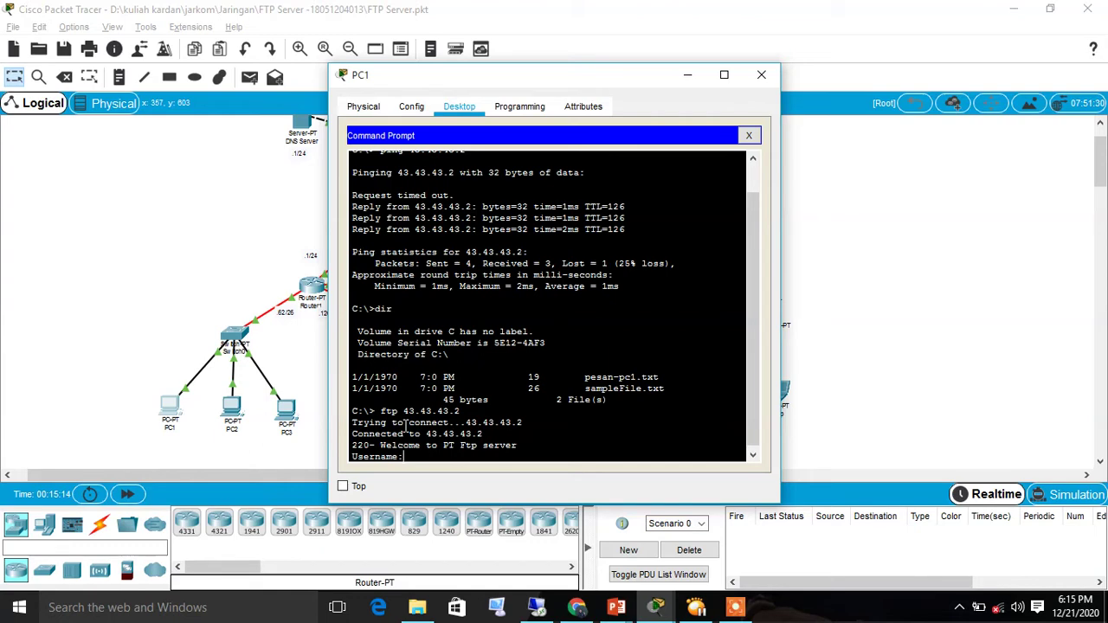
- Try to log in to the FTP server with username coba and the account password, and close PC1's window
text(coba)
key(Return)
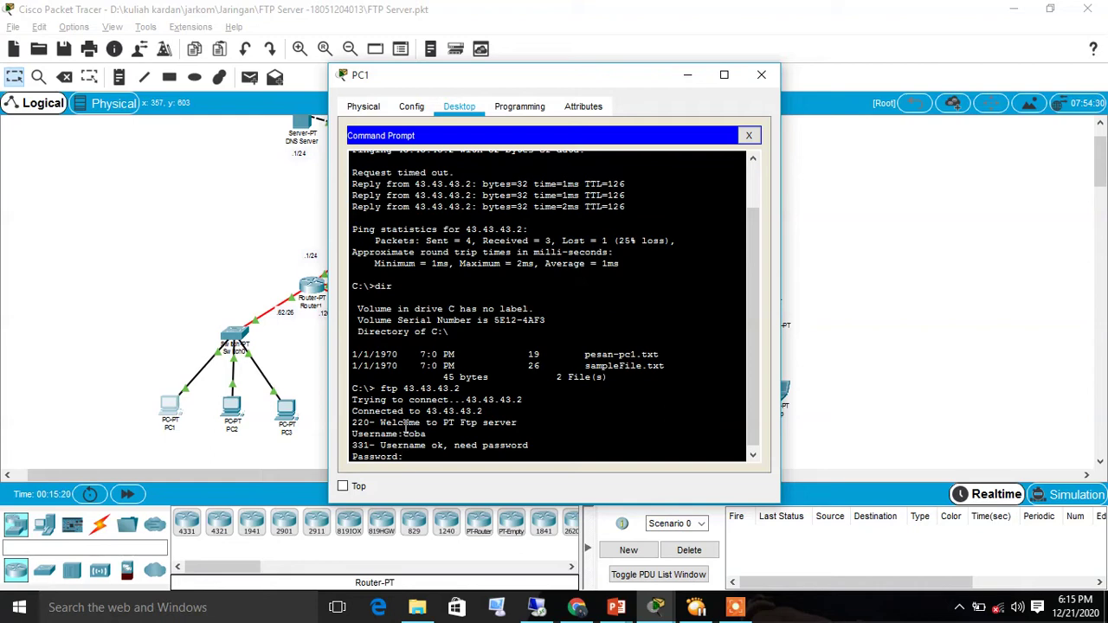
click(462, 458)
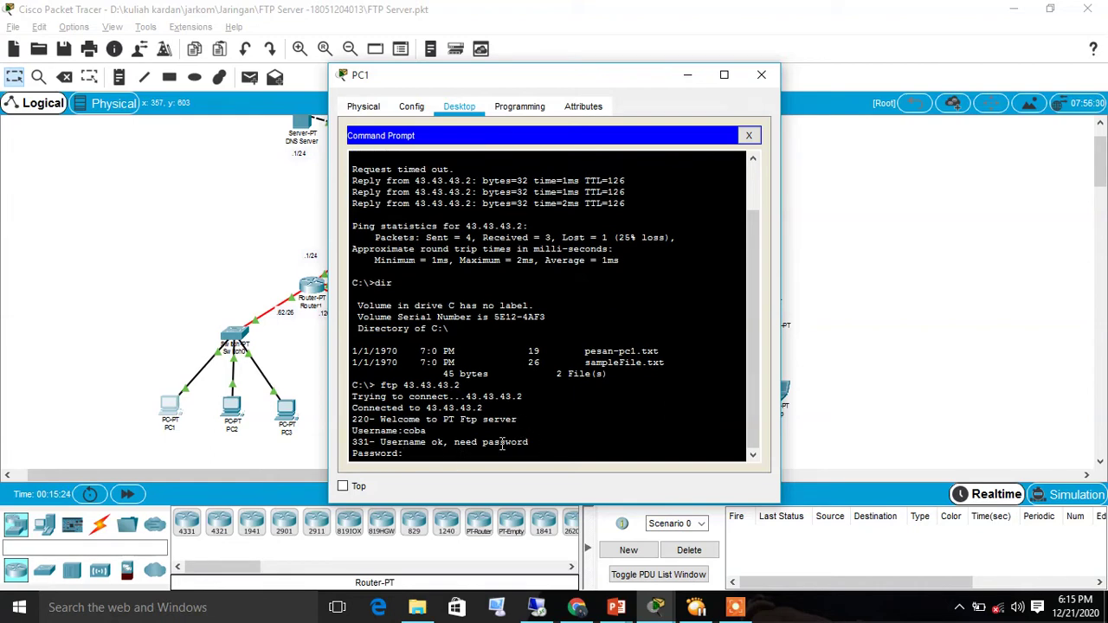
click(451, 450)
key(Return)
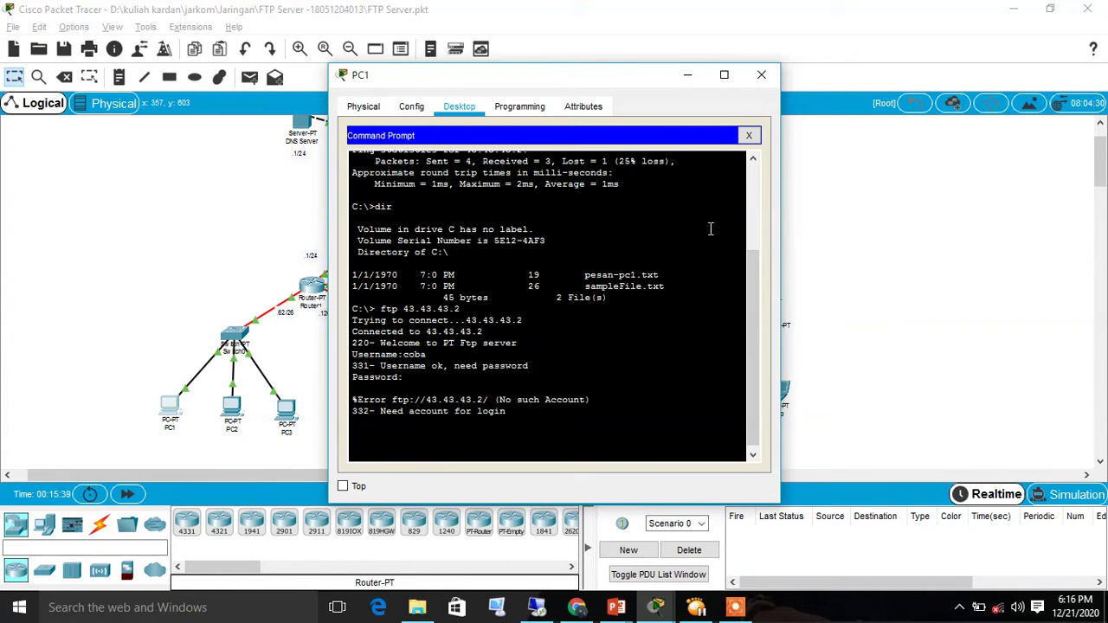
click(762, 74)
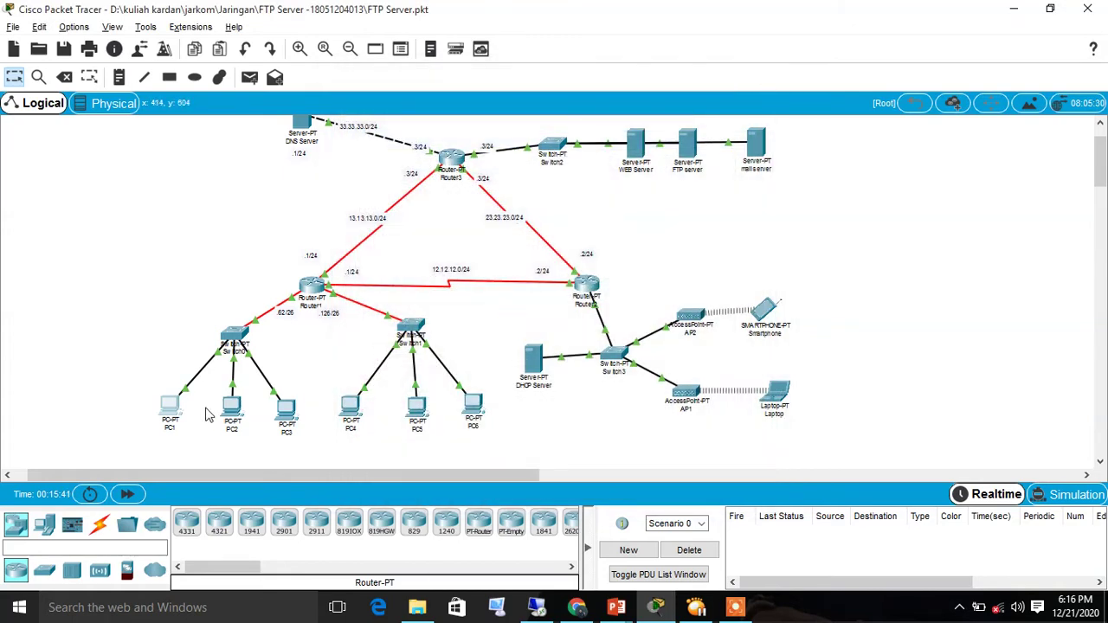
- Reopen PC1's Command Prompt, get back to the C:\> prompt, and list the files with dir
click(171, 408)
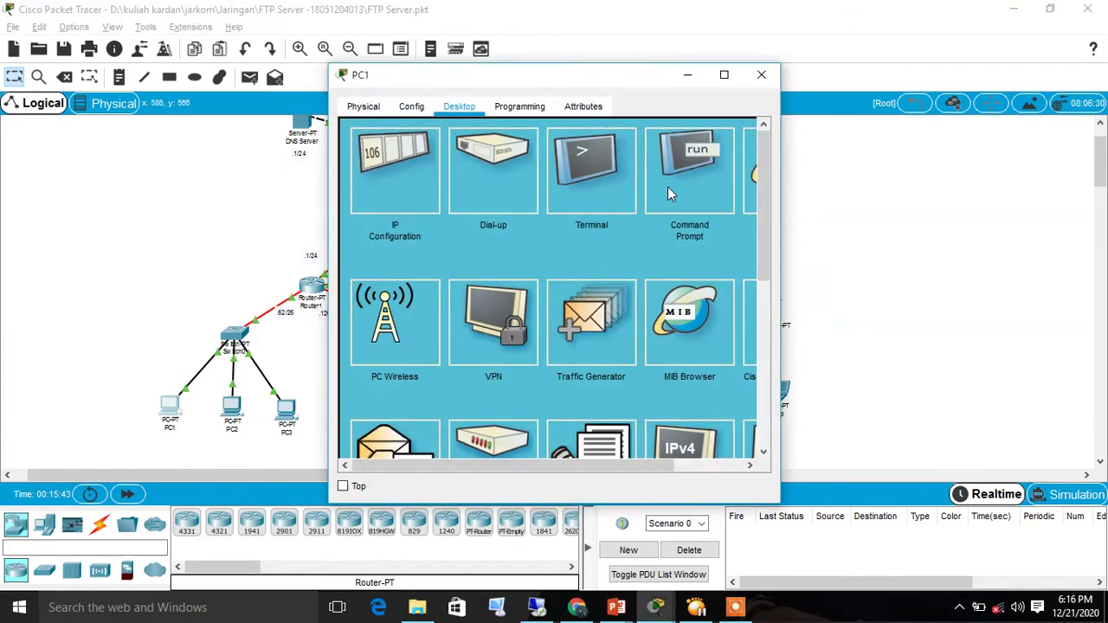
click(667, 193)
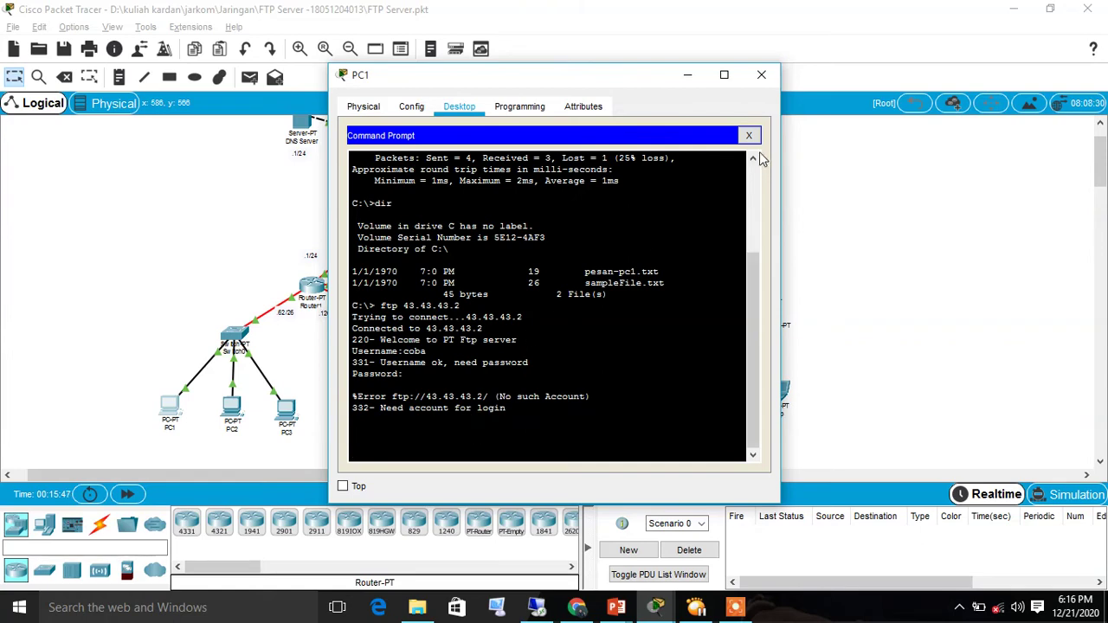
click(749, 135)
click(688, 191)
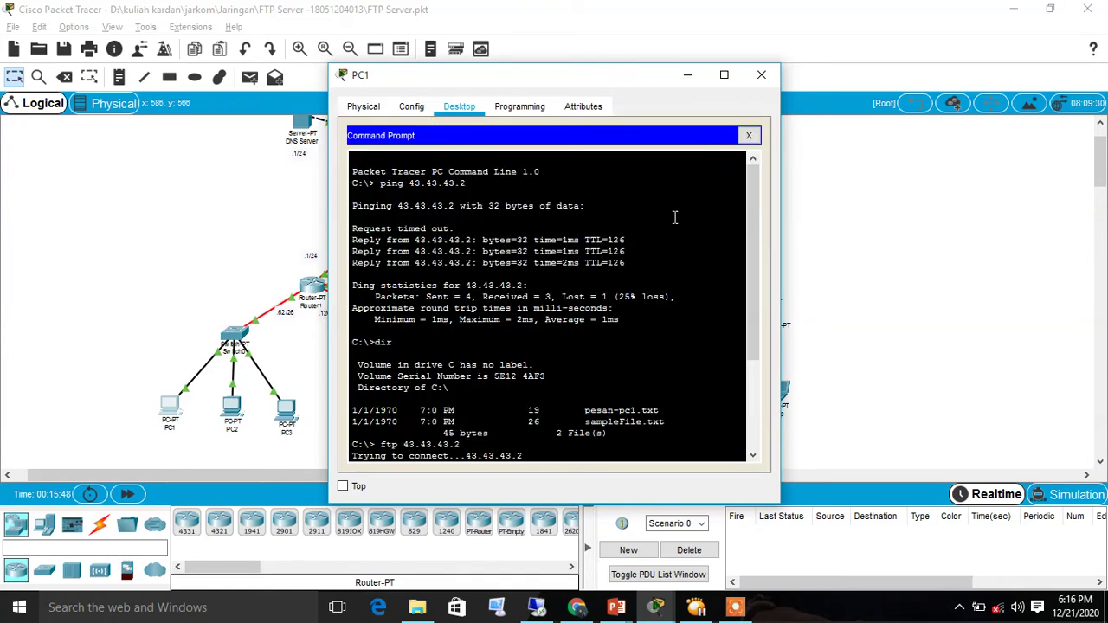
click(425, 428)
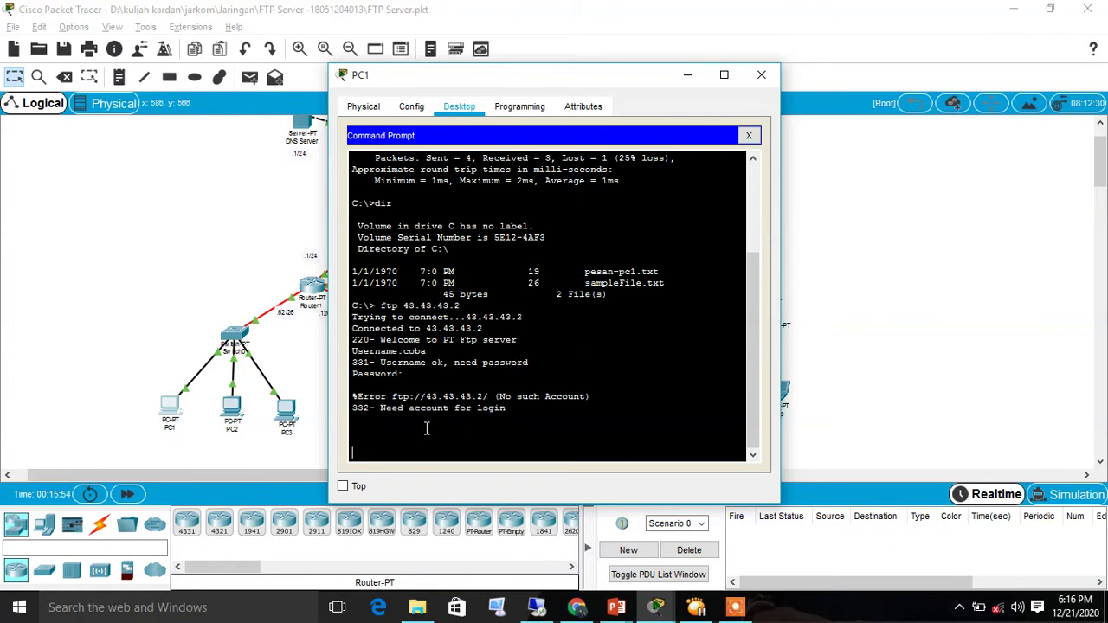
key(Return)
key(Return)
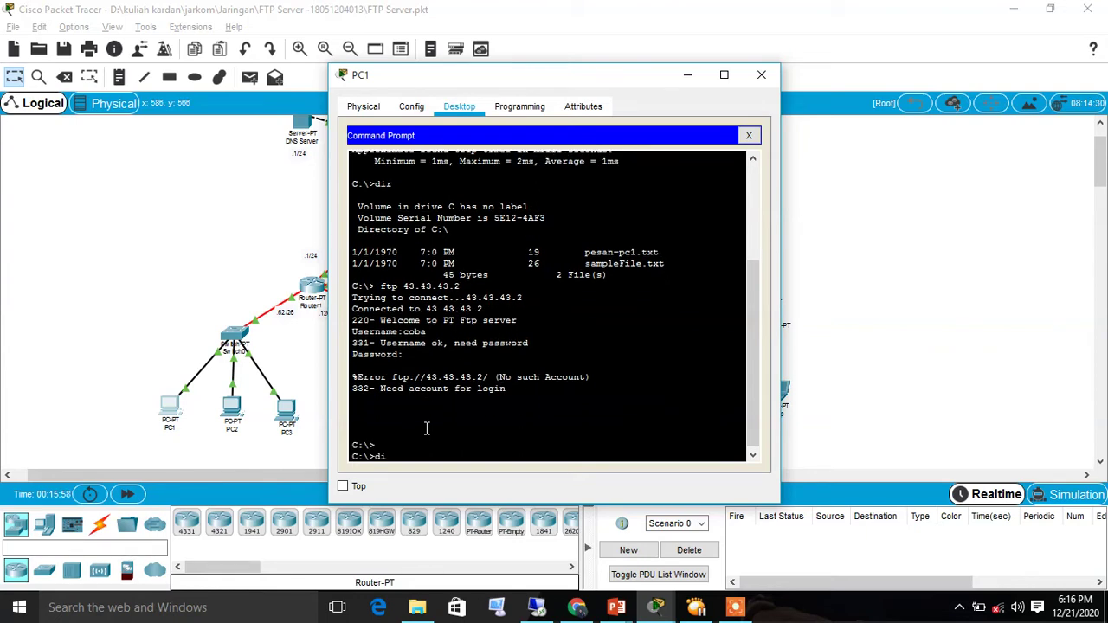
text(dir)
key(Return)
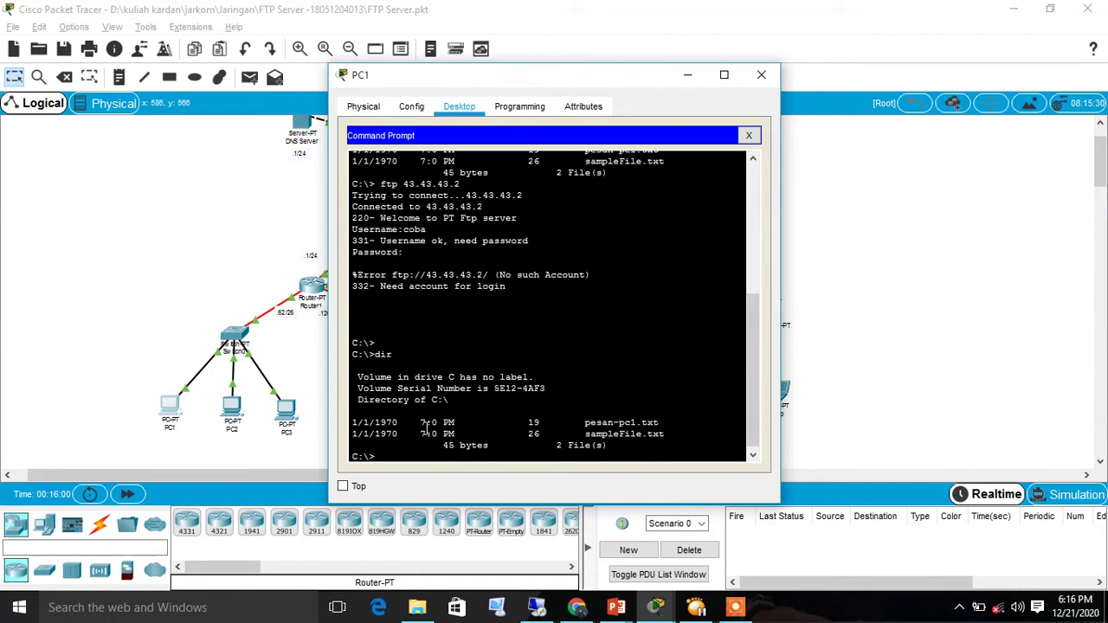
- Try the FTP login to 43.43.43.2 again with username coba and the account password, and close PC1's window
text(ftp 43.43.43)
key(Return)
text(coba)
key(Return)
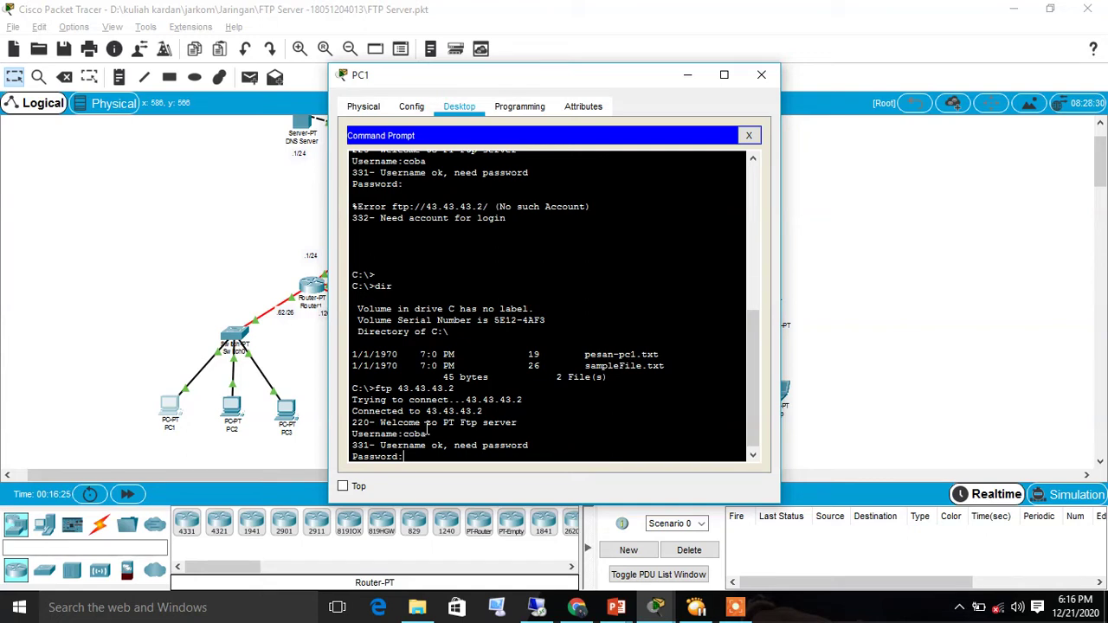
key(Return)
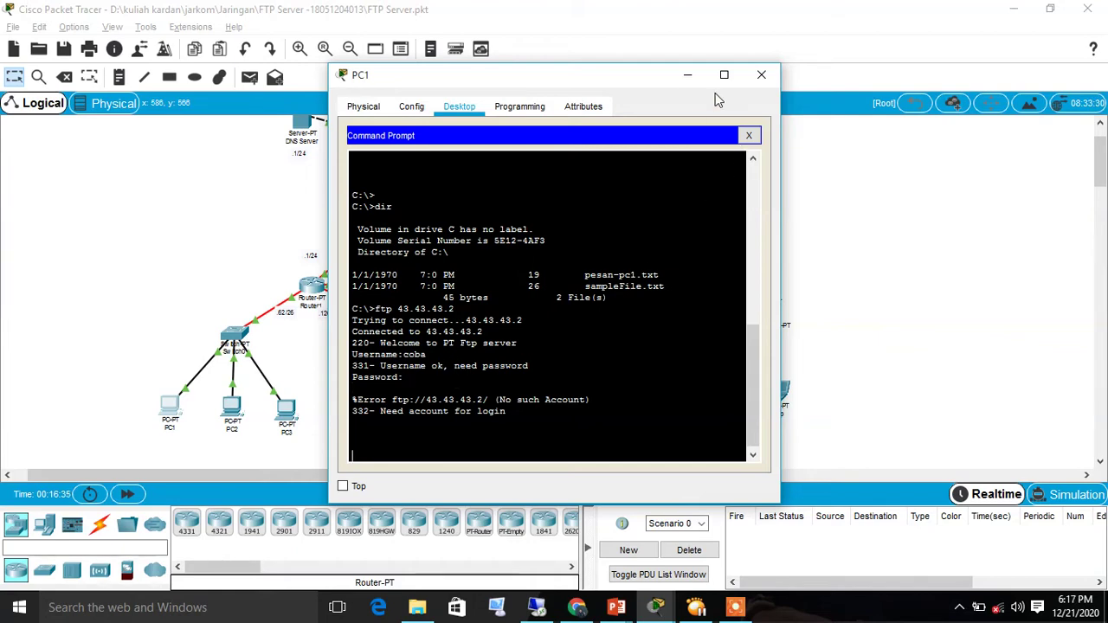
click(761, 74)
- Switch to the FTP SERVER guide in Chrome and read through steps 6 and 7 and the assignment section
key(alt+Tab)
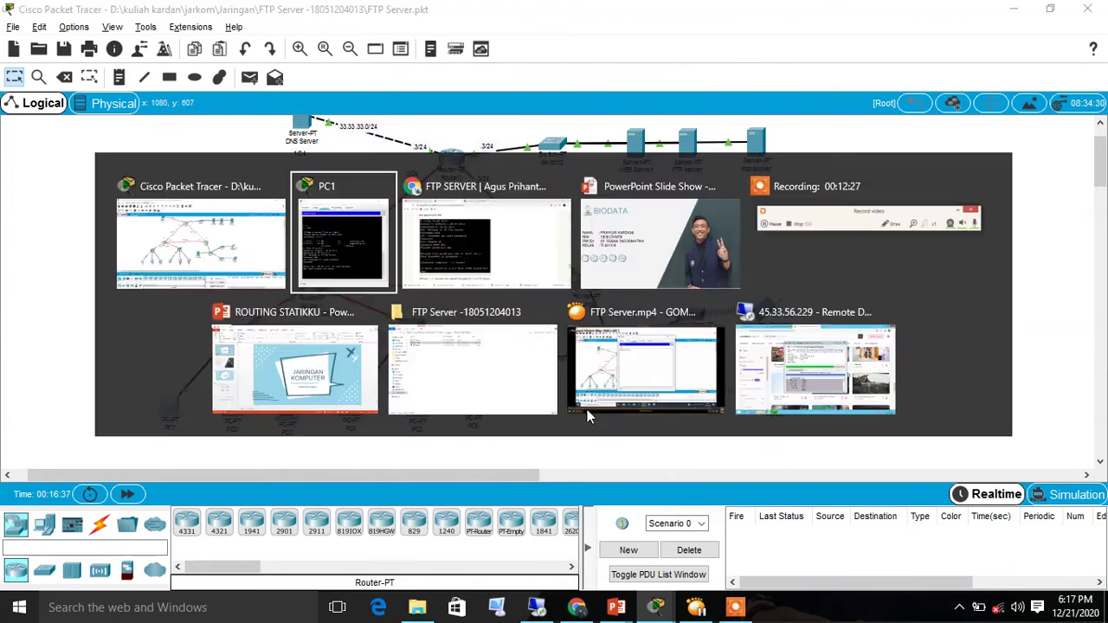
key(alt+Tab)
key(alt+Tab)
key(alt+Tab)
key(alt+Tab)
key(alt+Tab)
key(alt+Tab)
key(alt+Tab)
key(alt+Tab)
key(alt+Tab)
key(alt+Tab)
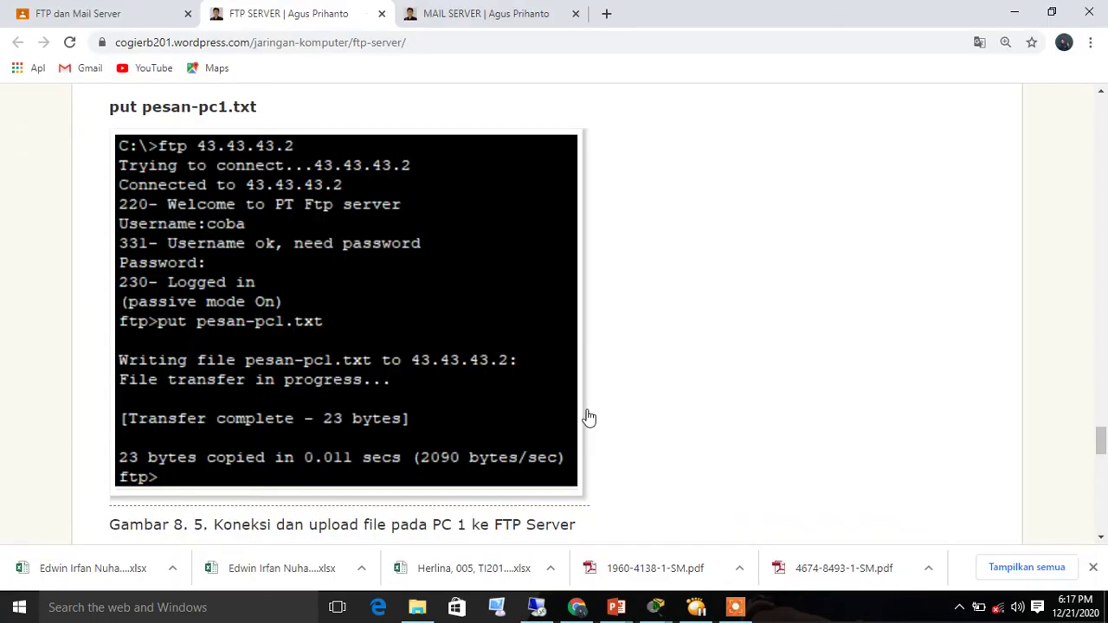
scroll(587, 418, down, 5)
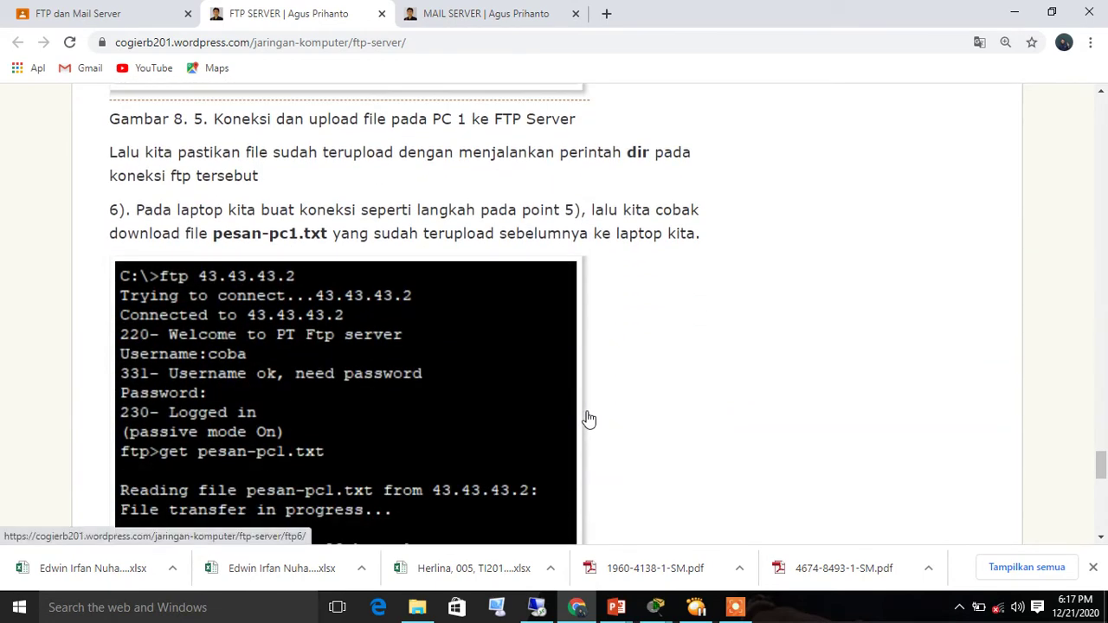
scroll(587, 418, down, 6)
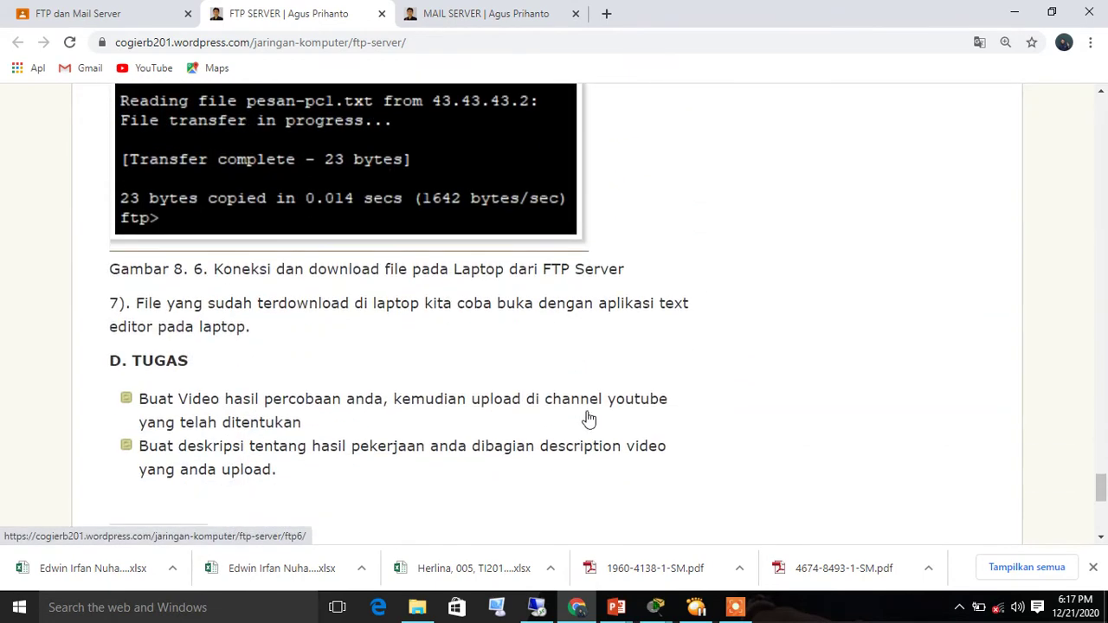
scroll(589, 419, down, 4)
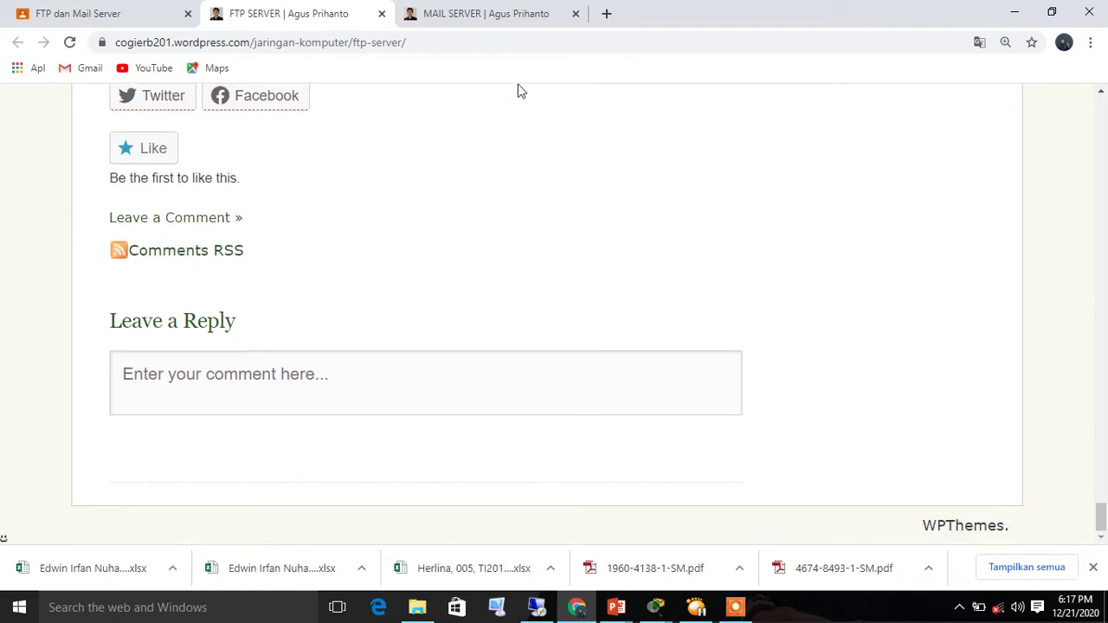
- Open the MAIL SERVER guide and read its objectives and theory on mail server functions, email protocols, SMTP and POP3
click(527, 10)
scroll(532, 251, down, 3)
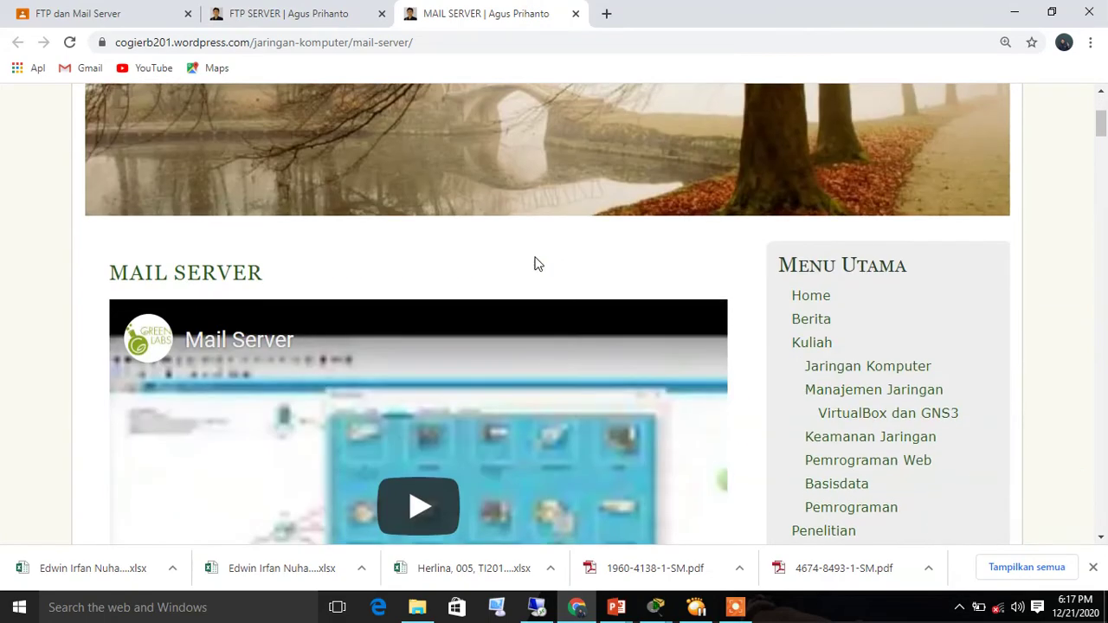
scroll(535, 264, down, 6)
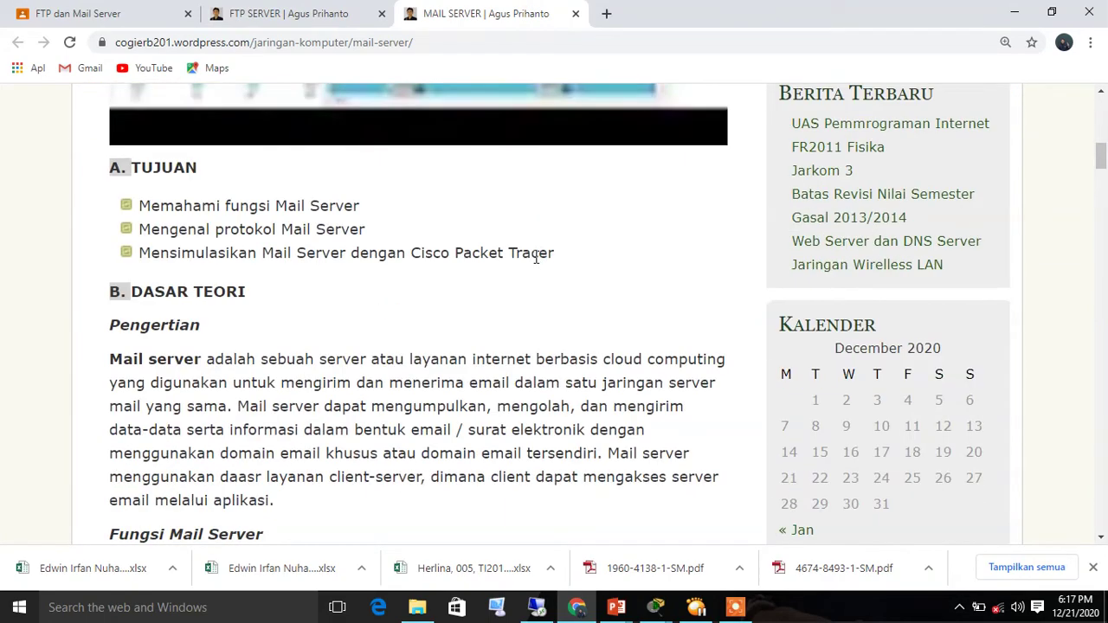
scroll(535, 257, down, 1)
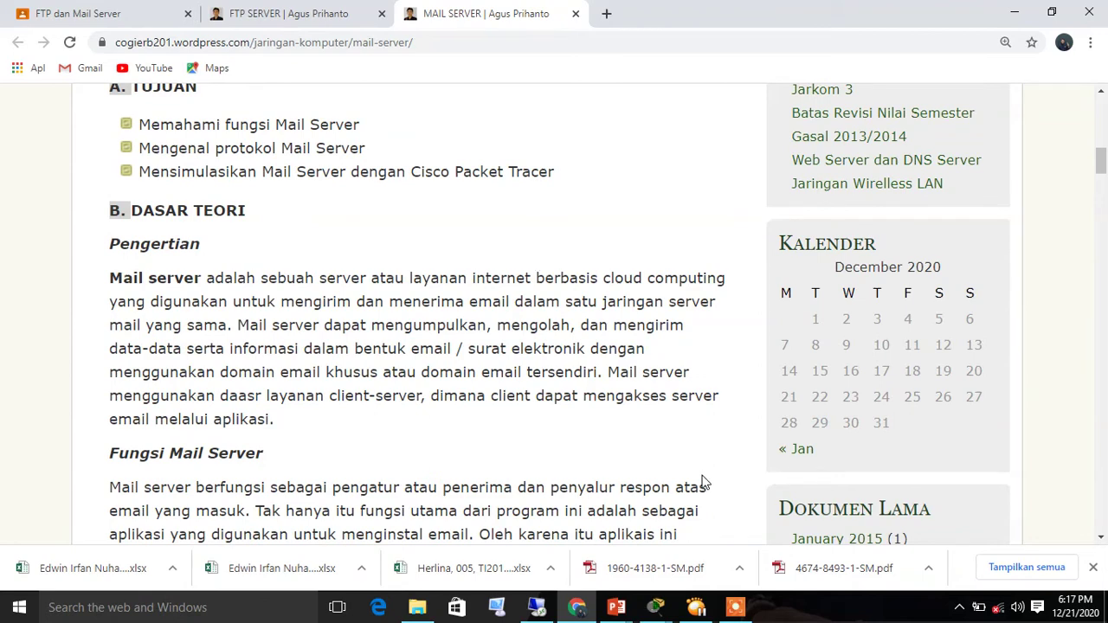
mouse_move(728, 611)
scroll(667, 433, down, 2)
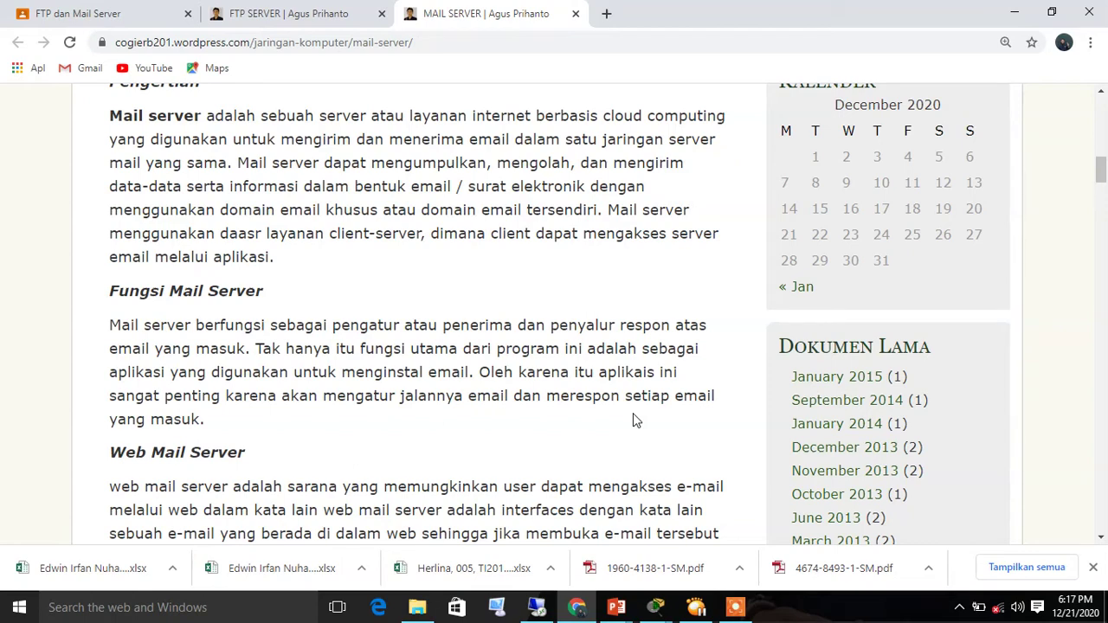
scroll(632, 414, down, 3)
scroll(633, 413, down, 2)
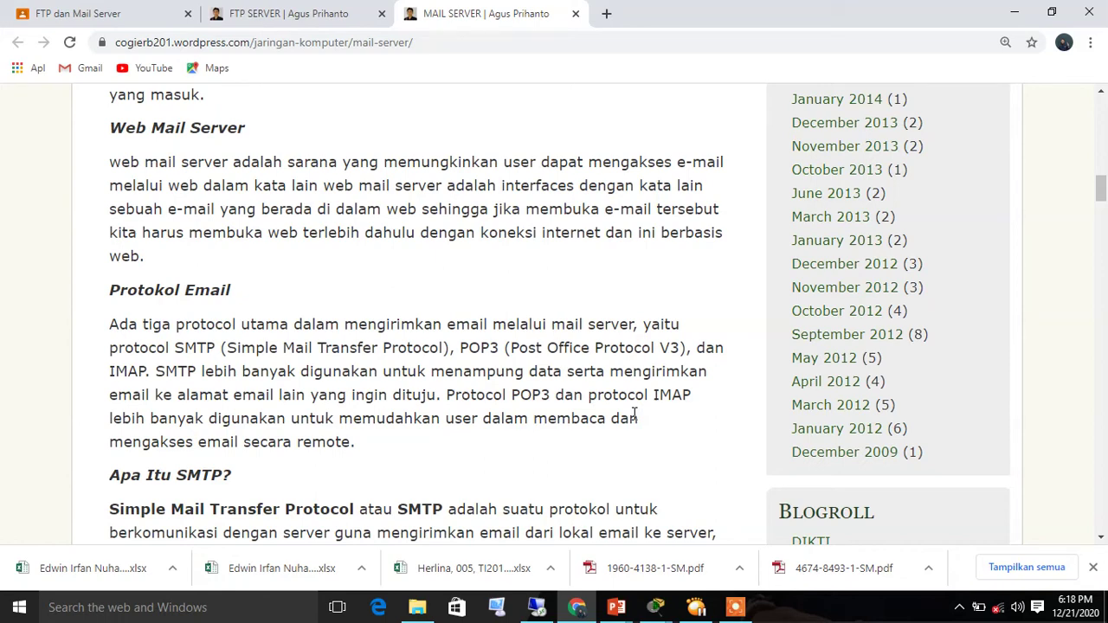
scroll(635, 416, down, 2)
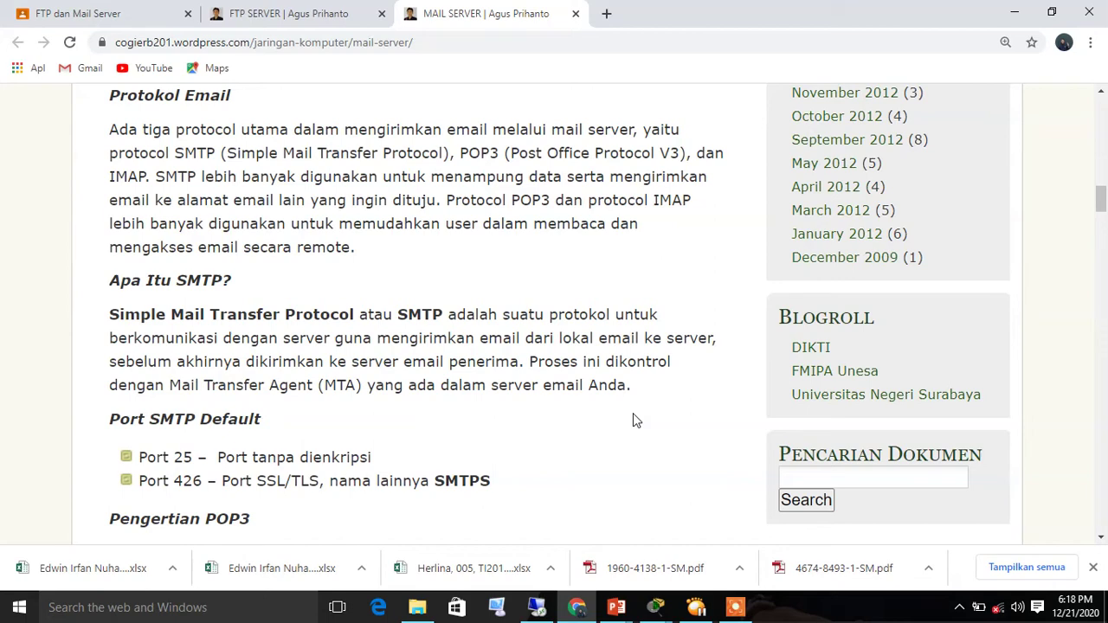
scroll(633, 413, down, 2)
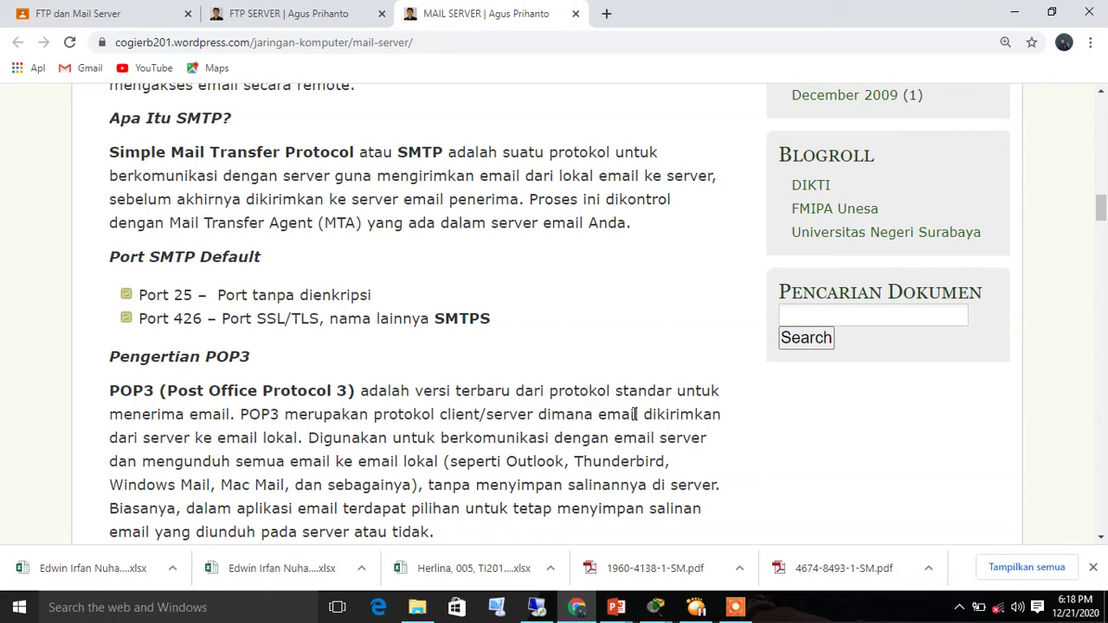
scroll(635, 414, down, 3)
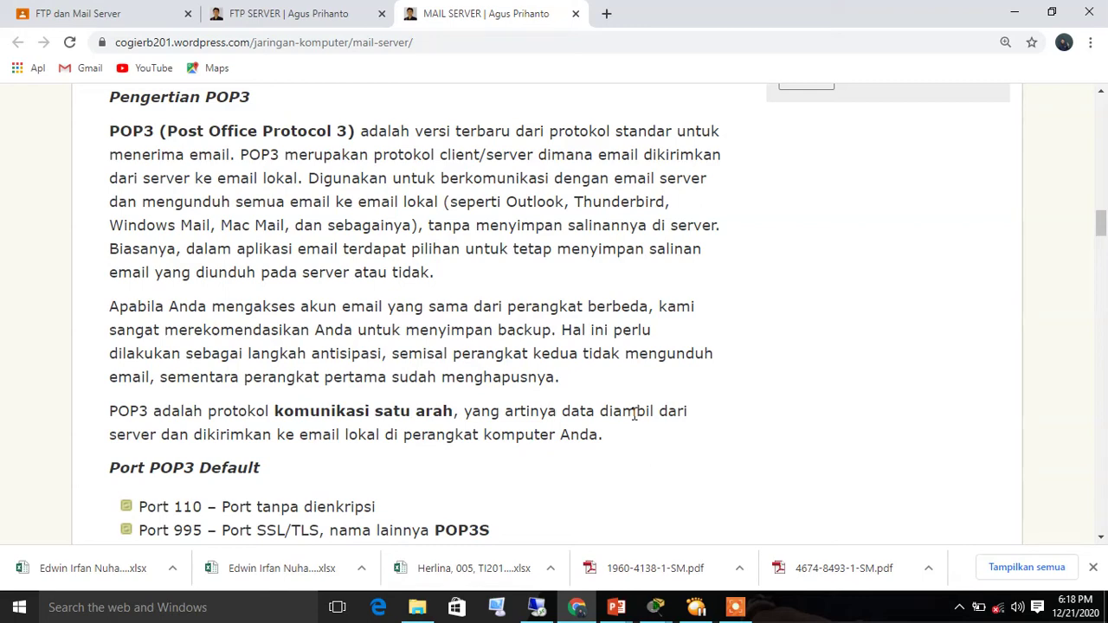
scroll(635, 414, down, 1)
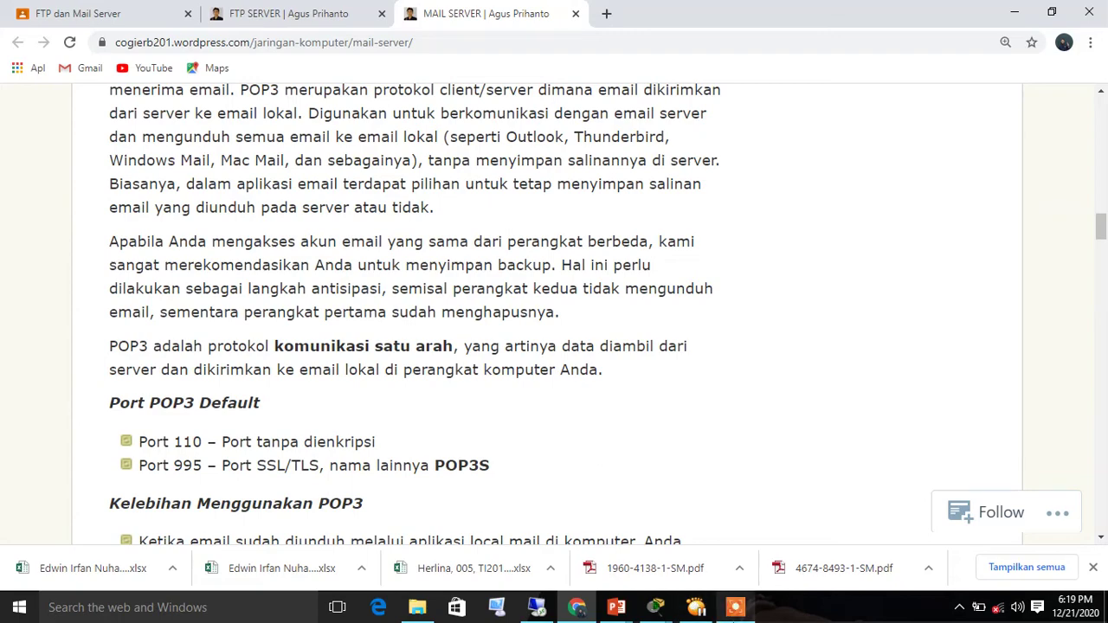
mouse_move(769, 589)
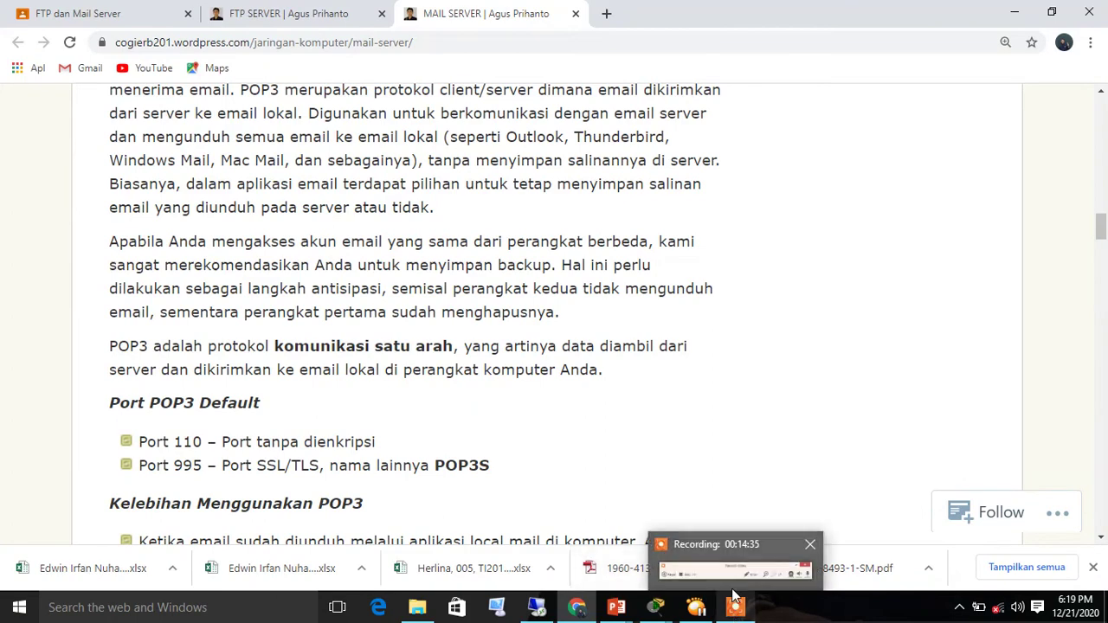
click(733, 599)
click(594, 582)
key(F7)
- Read the MAIL SERVER guide's sections on the advantages and disadvantages of POP3
scroll(661, 420, down, 1)
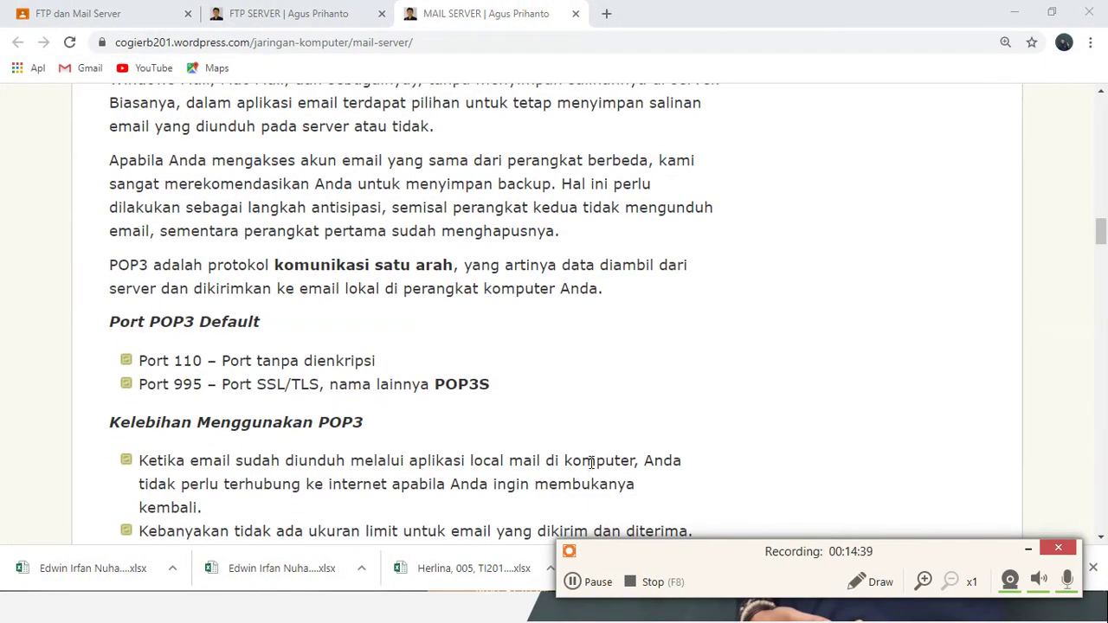
scroll(349, 442, down, 3)
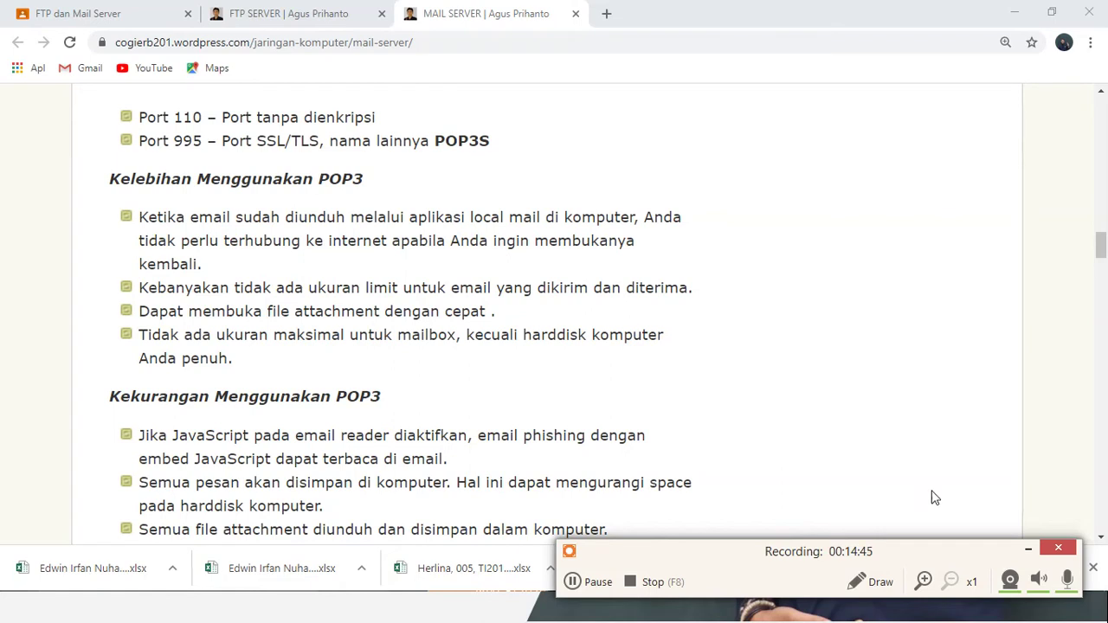
- Read the MAIL SERVER guide's sections on POP3's drawbacks, IMAP with its advantages and disadvantages, and the mail server components MUA and MDA
click(1027, 549)
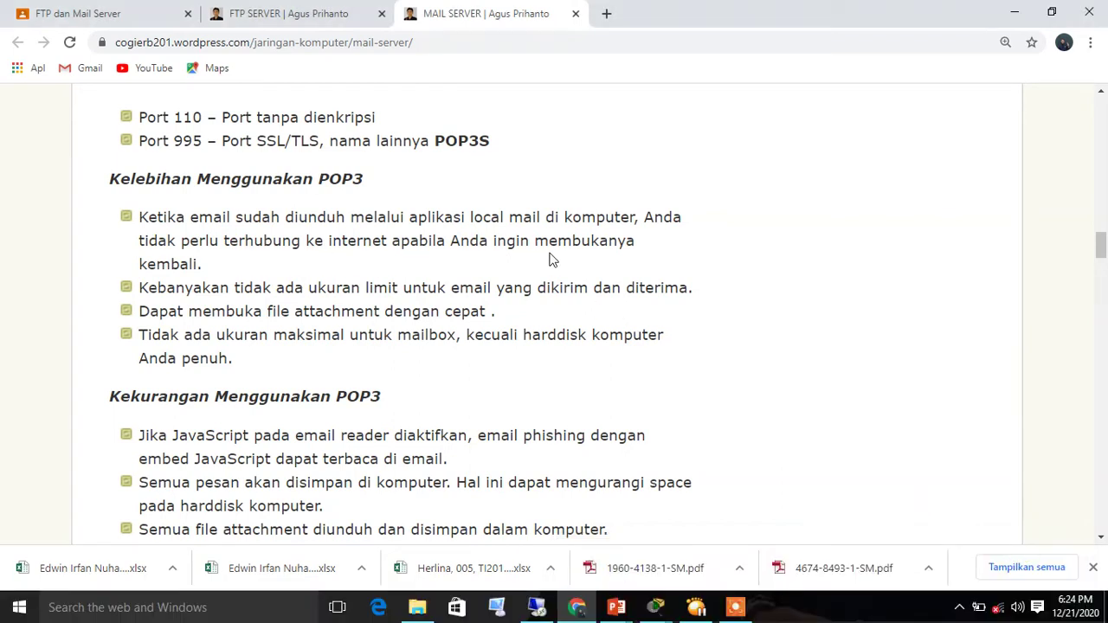
scroll(183, 406, down, 1)
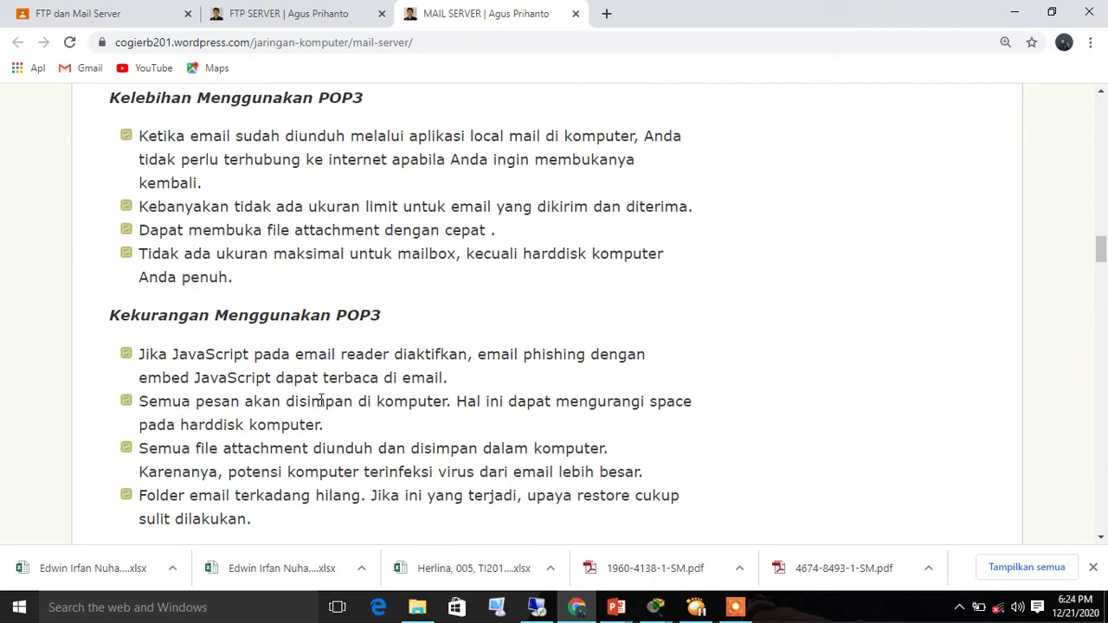
scroll(560, 519, down, 3)
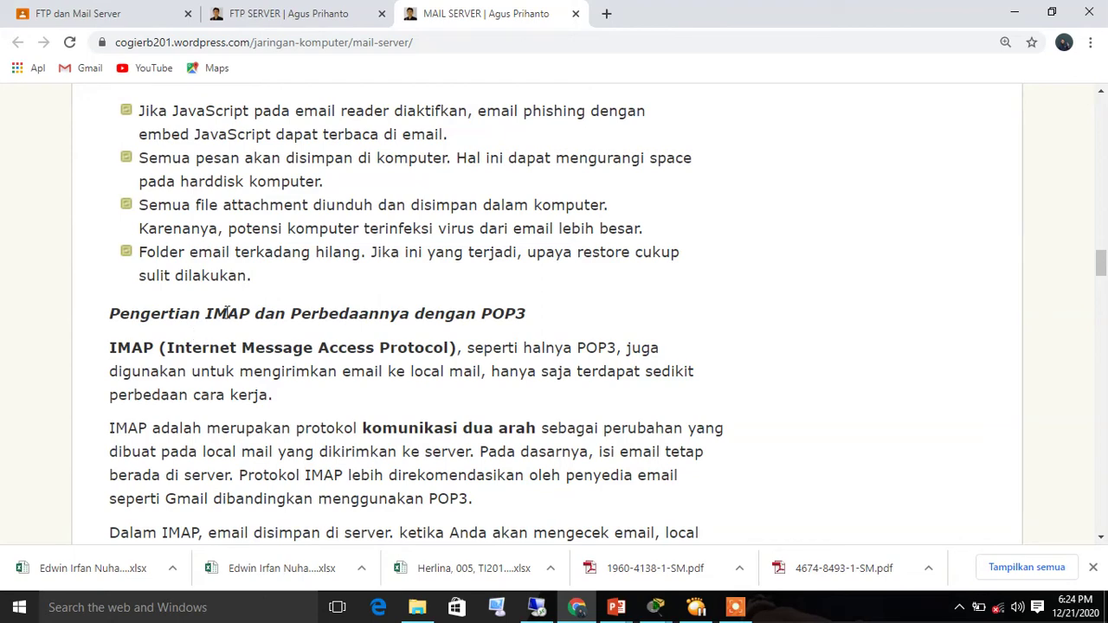
scroll(227, 312, down, 4)
scroll(227, 313, down, 4)
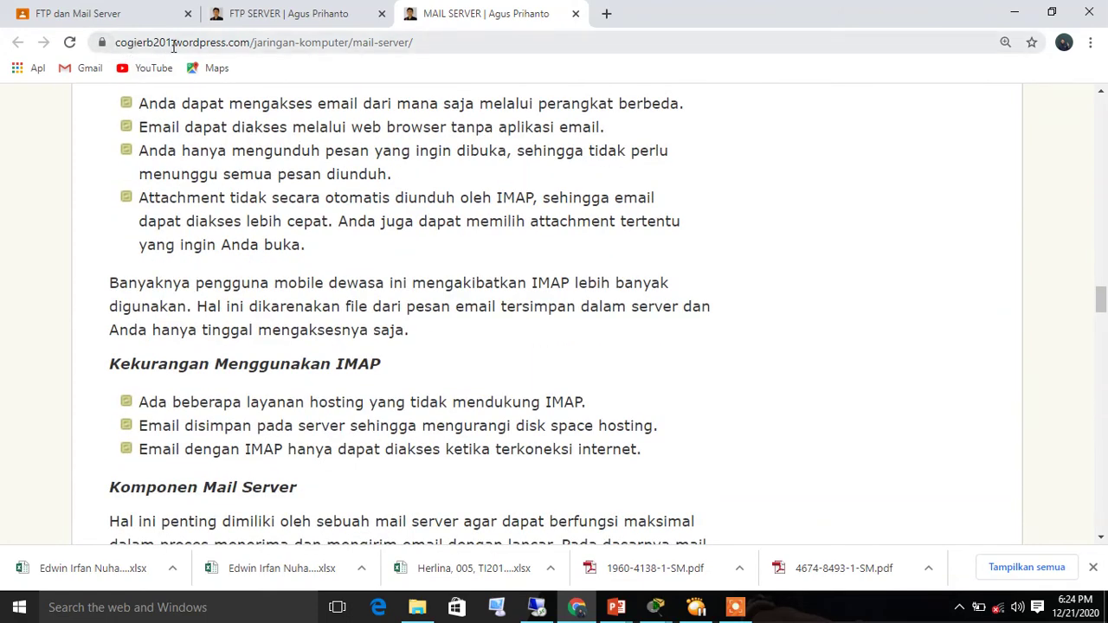
scroll(186, 104, down, 5)
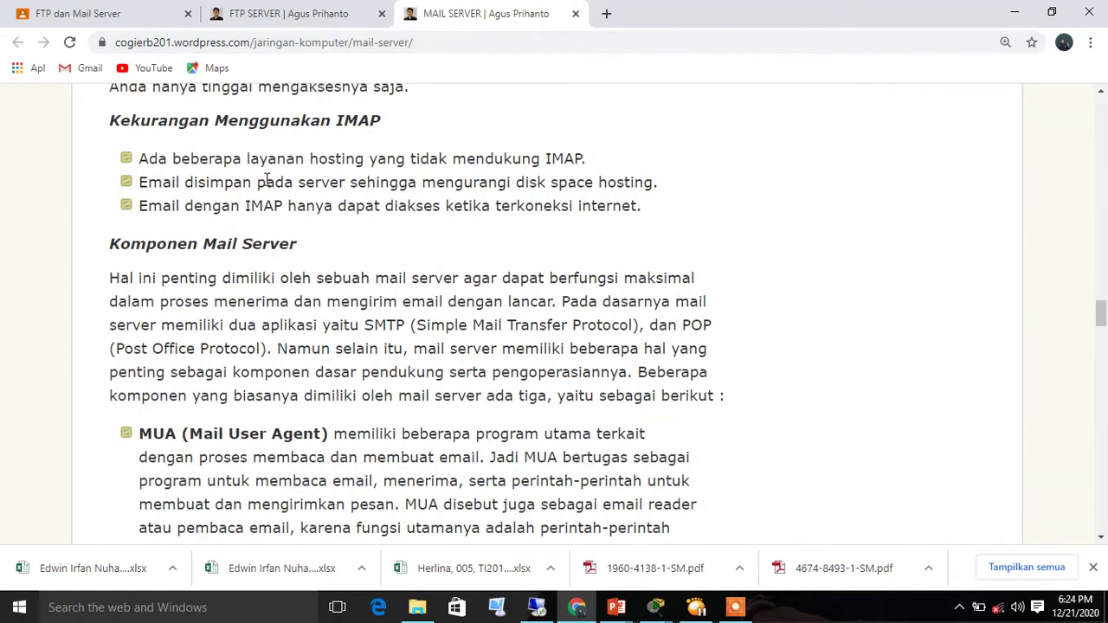
scroll(267, 180, down, 7)
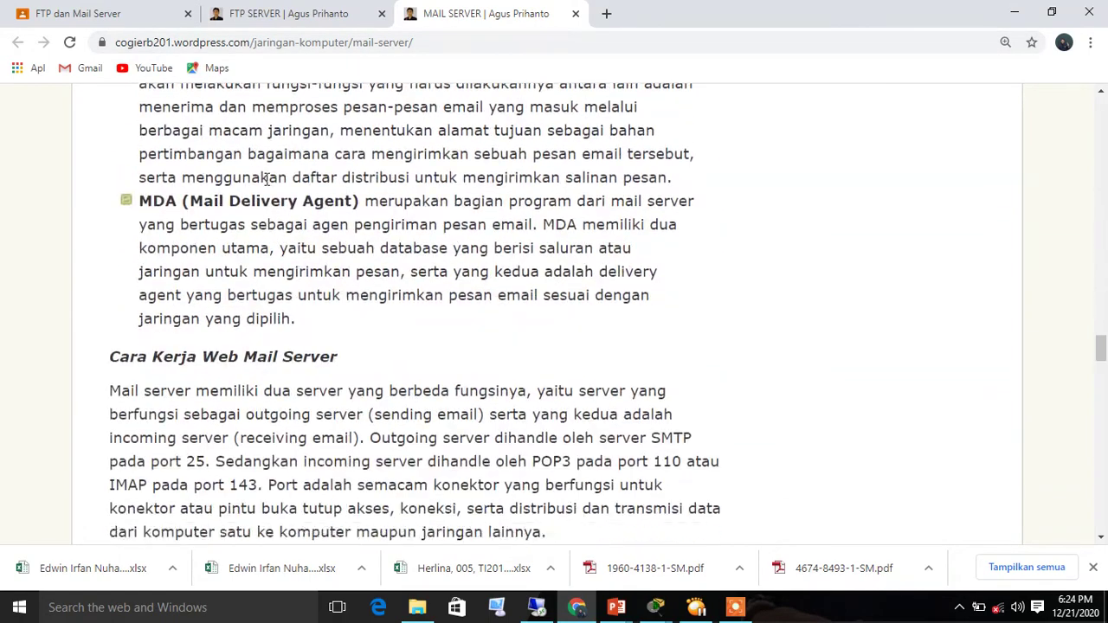
- Read the guide's sections on how a web mail server works, the types of mail server and the example applications
scroll(267, 181, down, 1)
scroll(267, 180, up, 1)
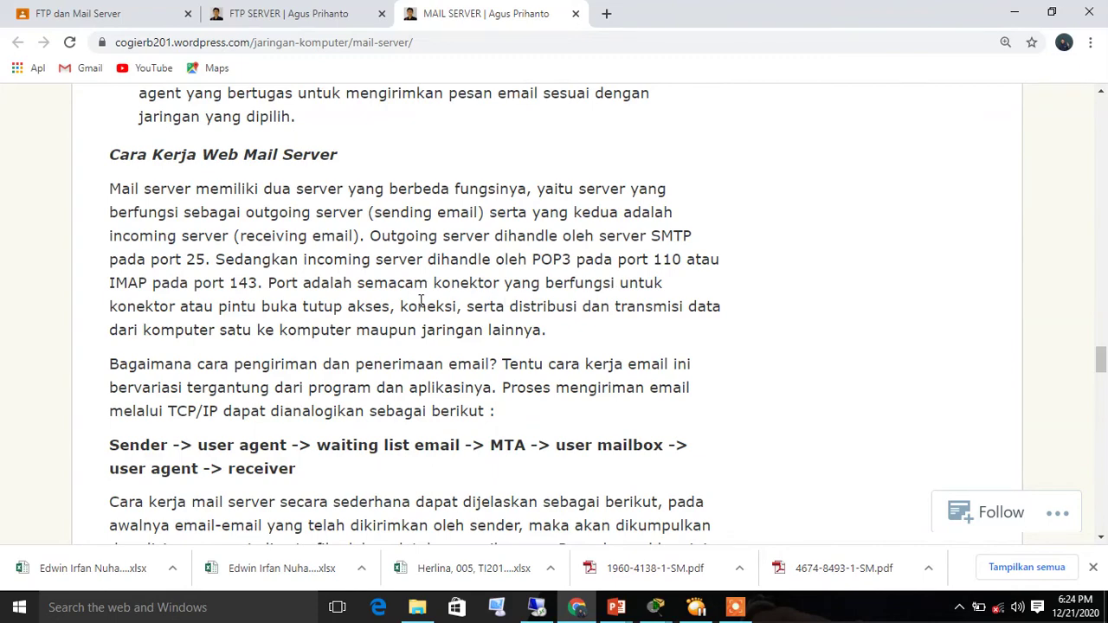
scroll(421, 300, down, 2)
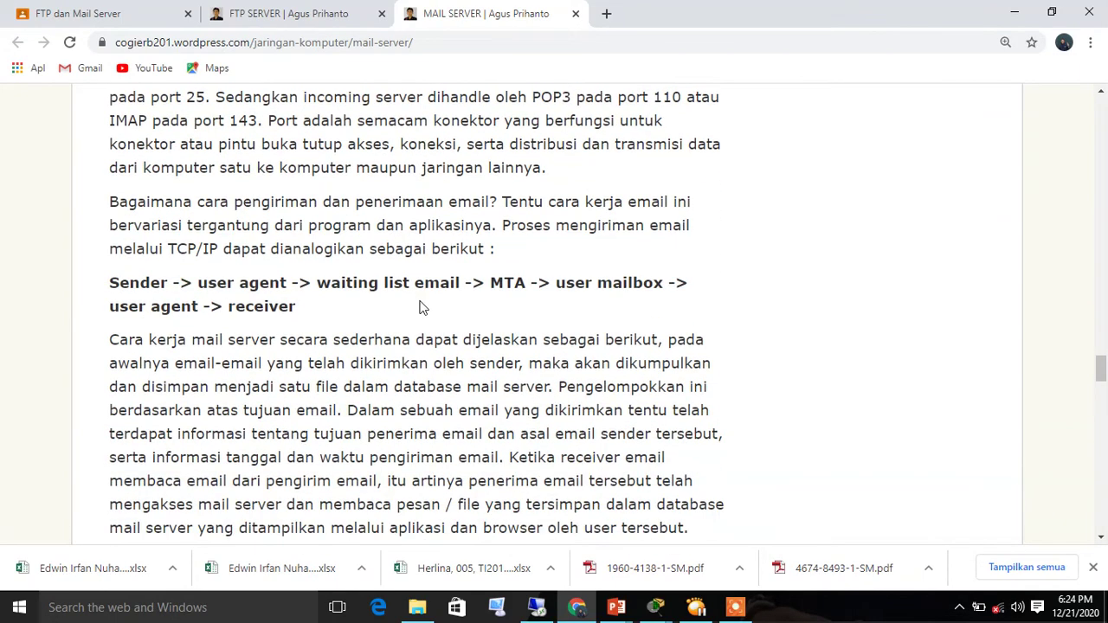
scroll(421, 308, down, 5)
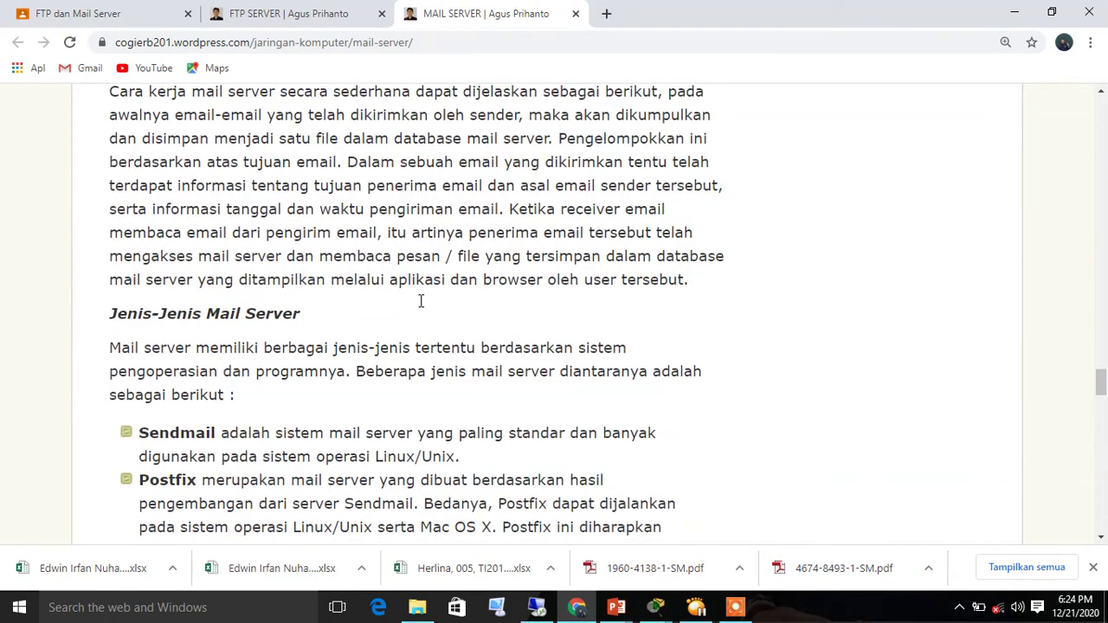
scroll(421, 303, down, 1)
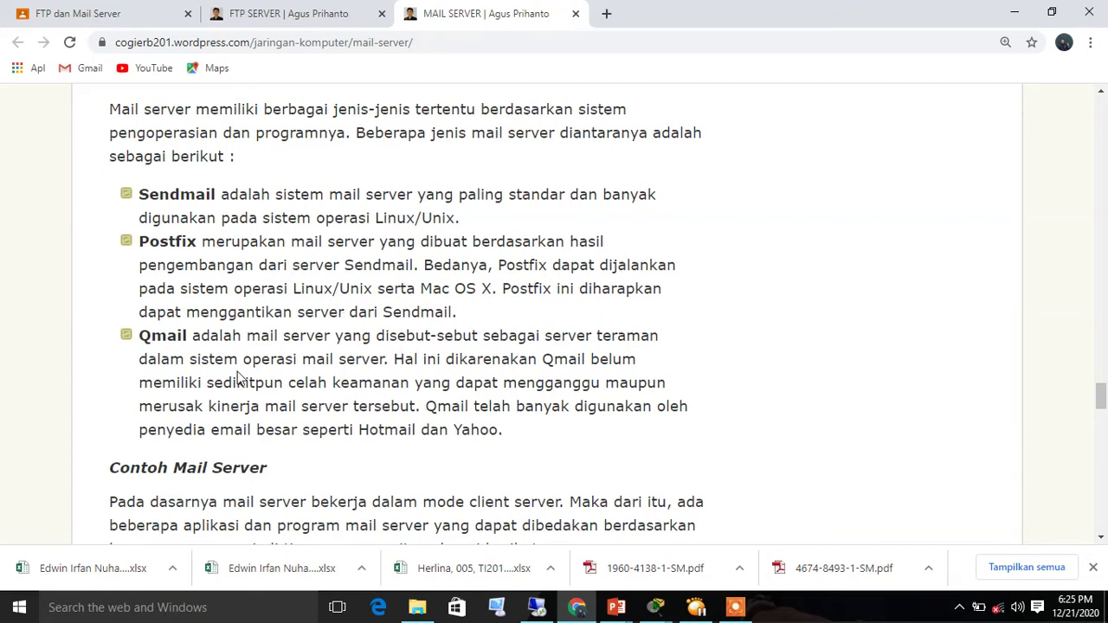
scroll(360, 360, down, 3)
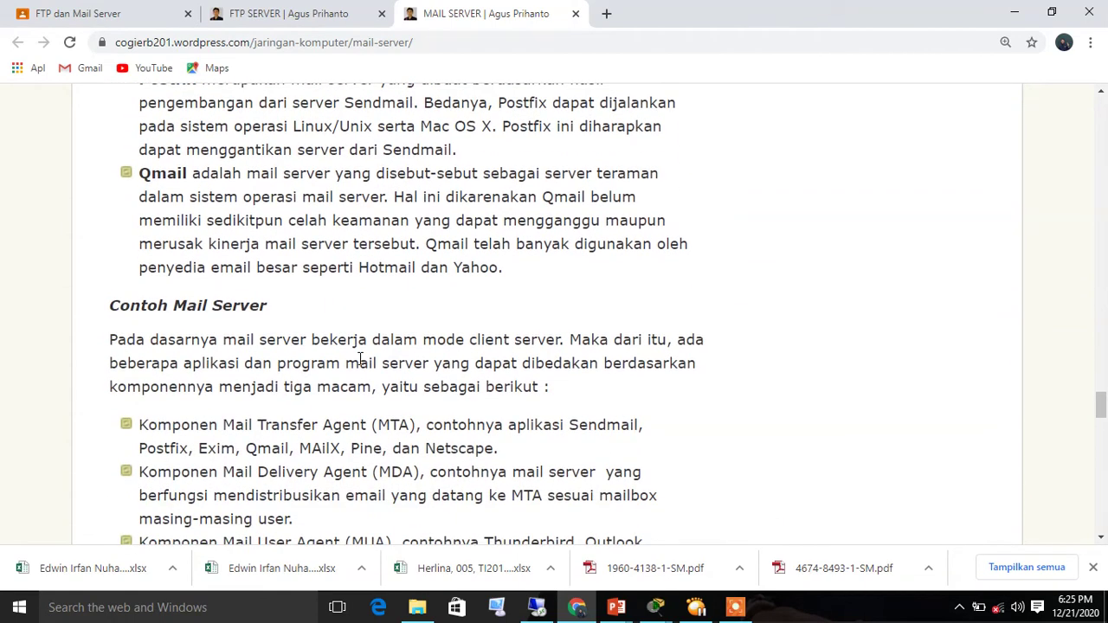
scroll(358, 360, down, 1)
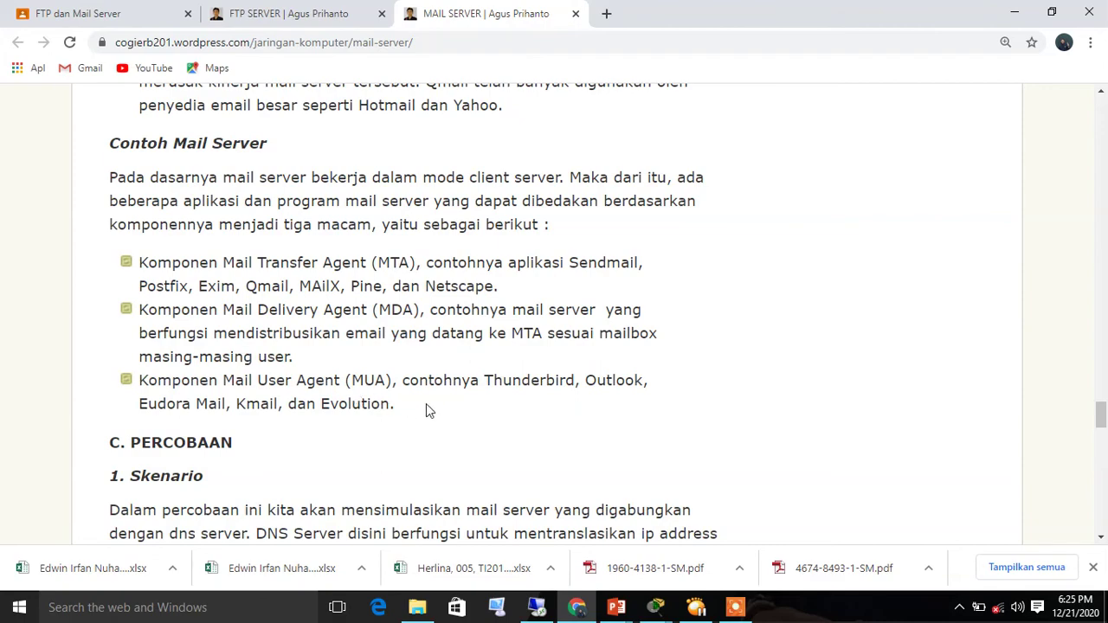
- Turn the computer's wireless connection back on and reload the MAIL SERVER guide to load the images in its experiment section
scroll(412, 419, down, 3)
scroll(366, 404, down, 4)
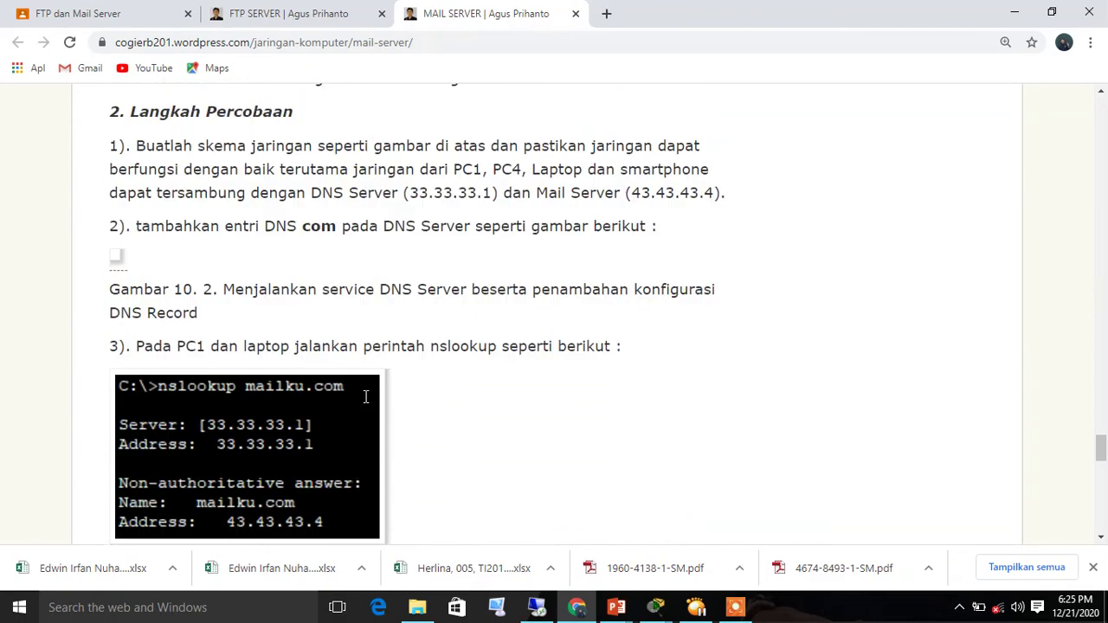
scroll(366, 396, up, 4)
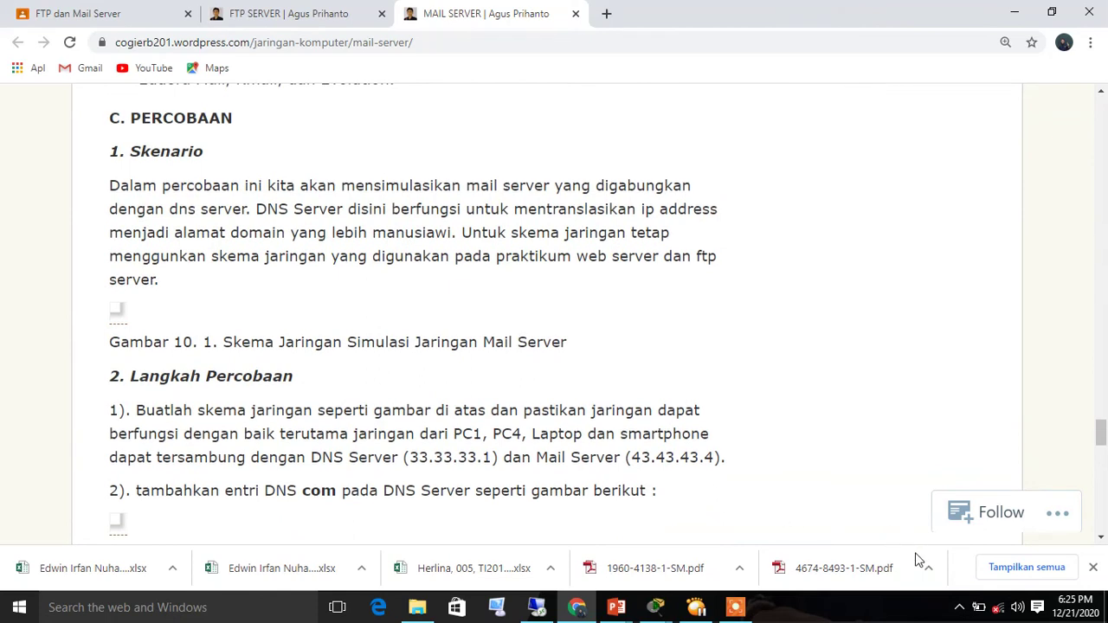
click(999, 609)
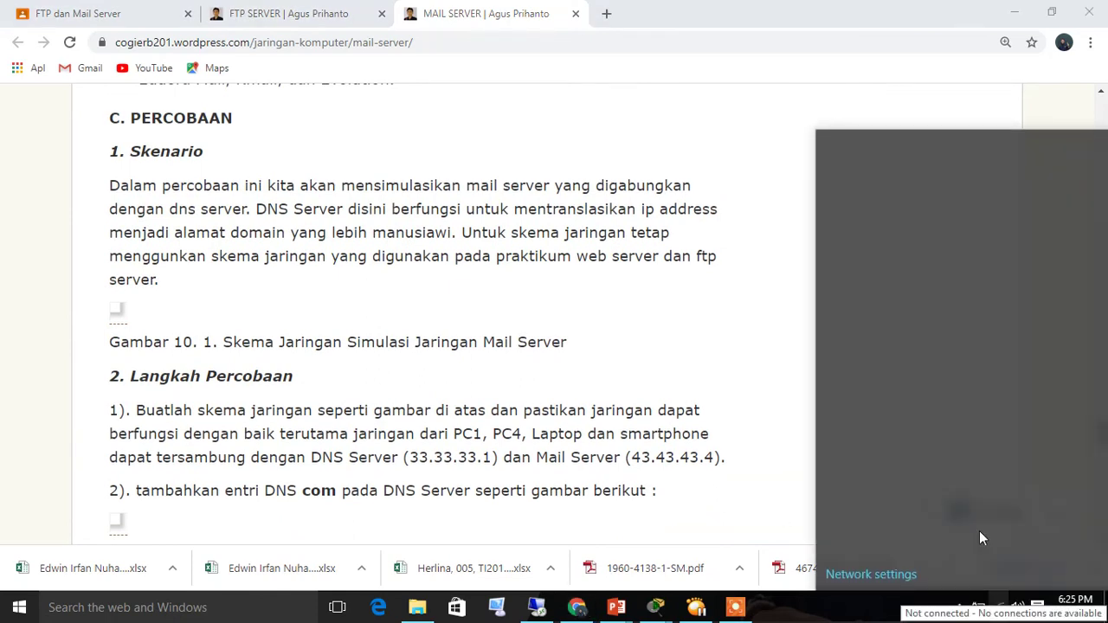
click(857, 554)
click(748, 305)
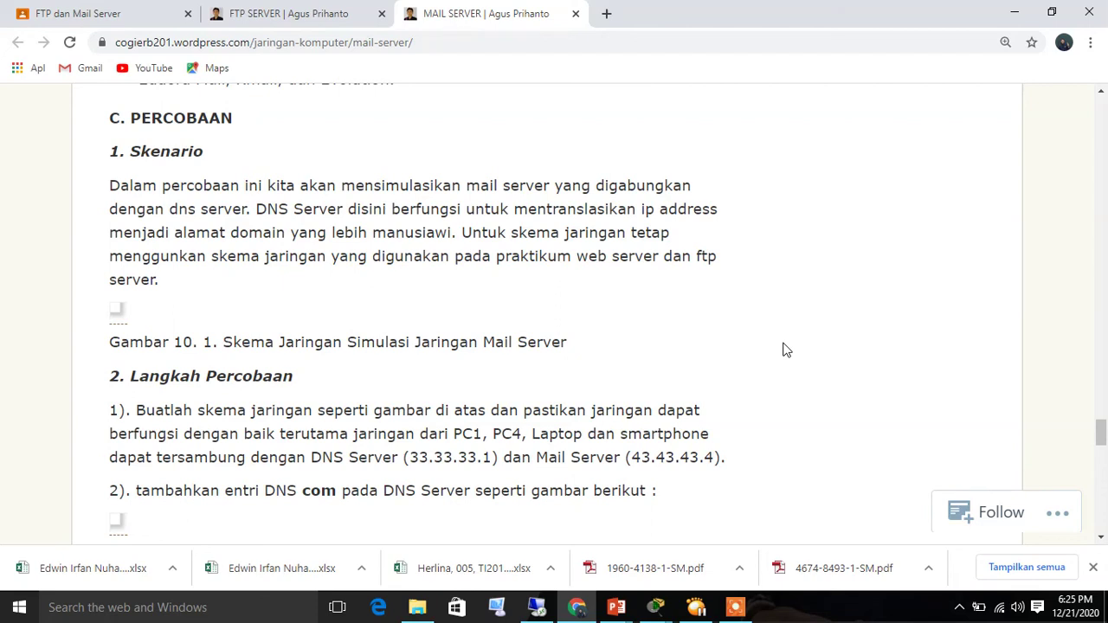
key(F5)
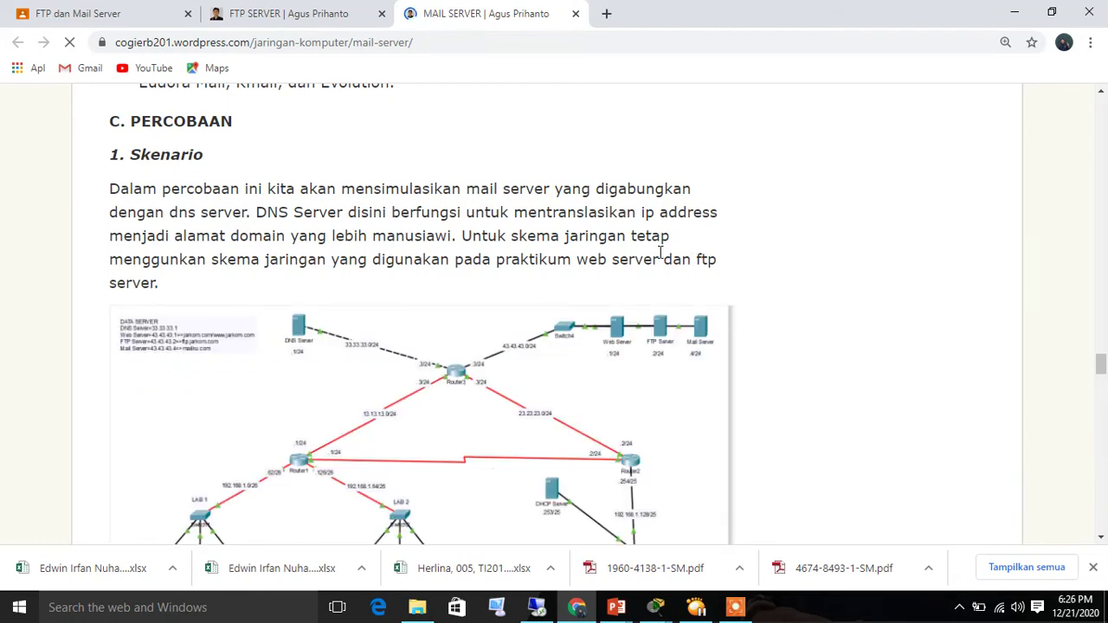
- Examine the mail server network scheme in figure 10.1 and read experiment steps 1 and 2
scroll(659, 252, down, 1)
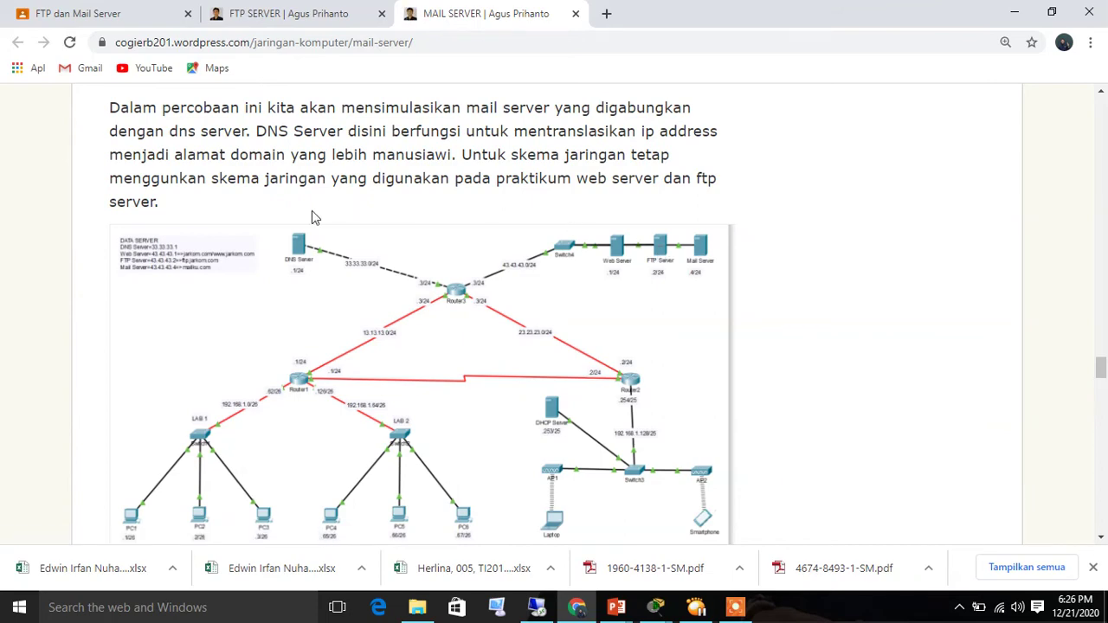
scroll(313, 217, down, 2)
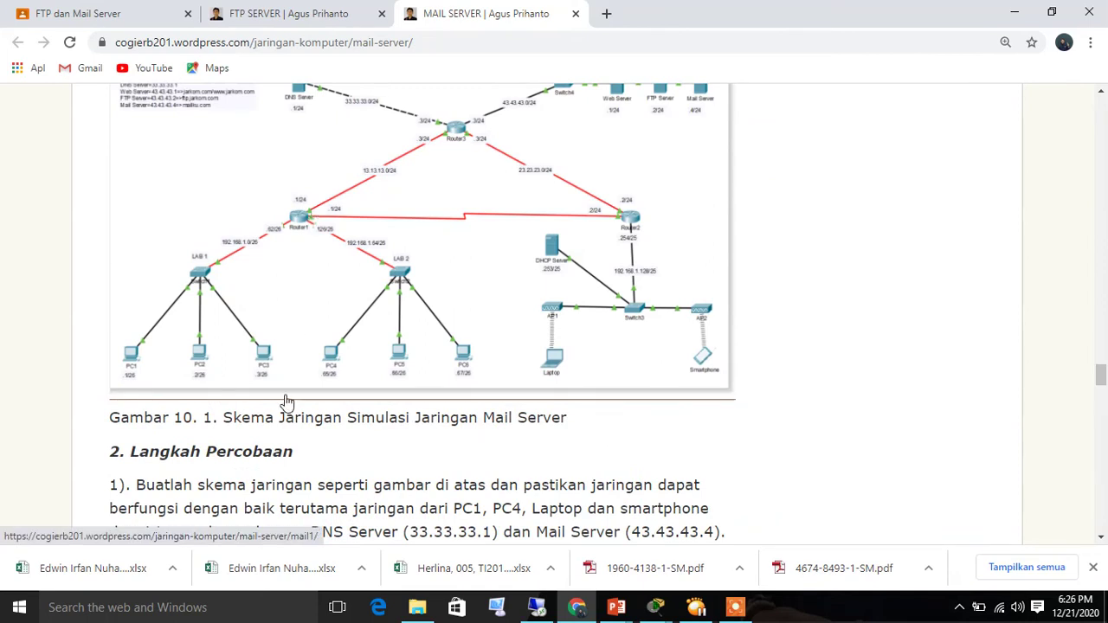
scroll(291, 437, down, 1)
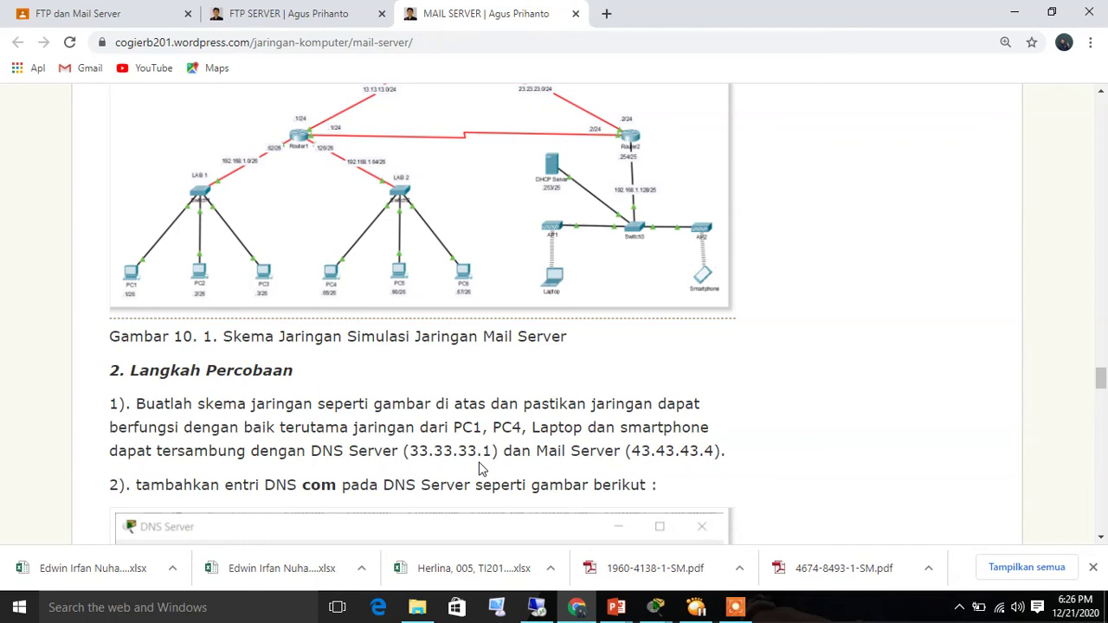
scroll(482, 468, down, 2)
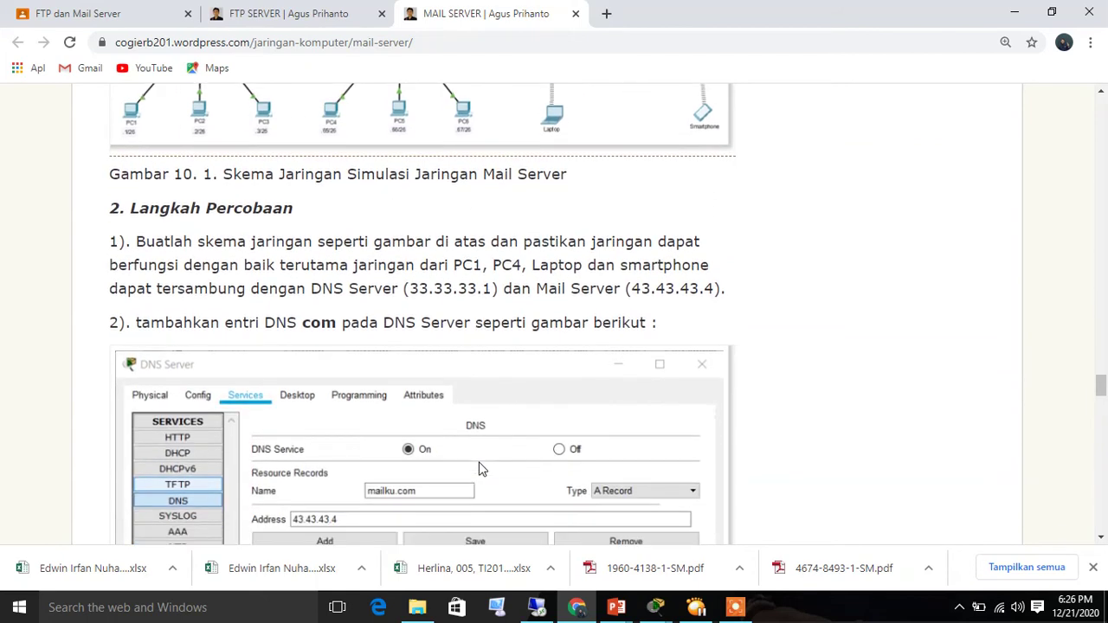
scroll(482, 470, up, 1)
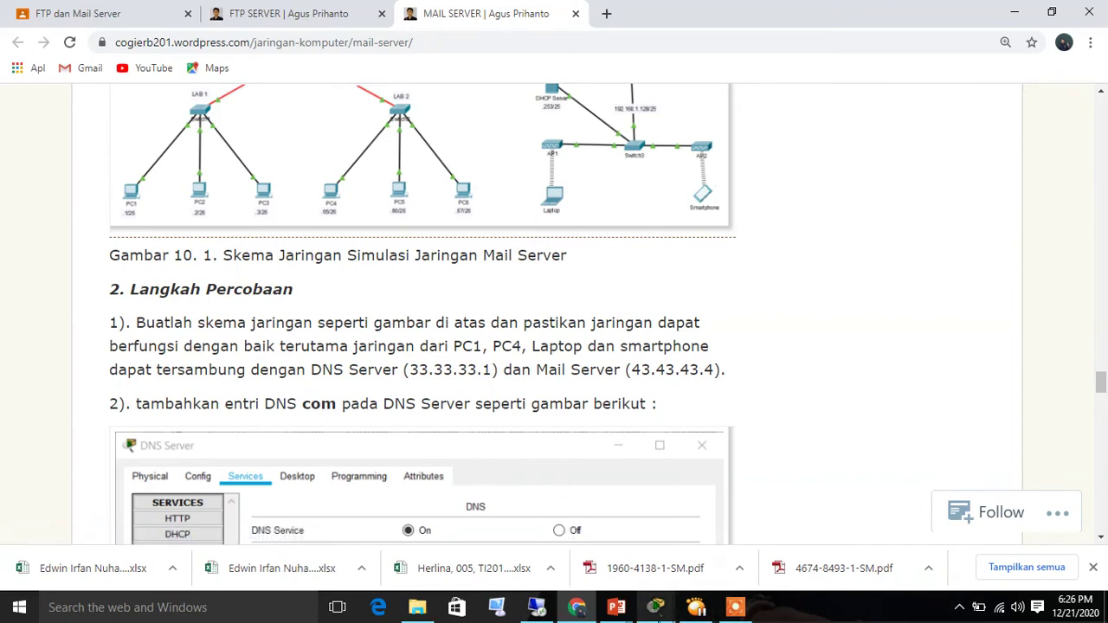
- Switch to Cisco Packet Tracer and ping 33.33.33.1 and 43.43.43.3 from PC1's command prompt
click(658, 610)
click(657, 610)
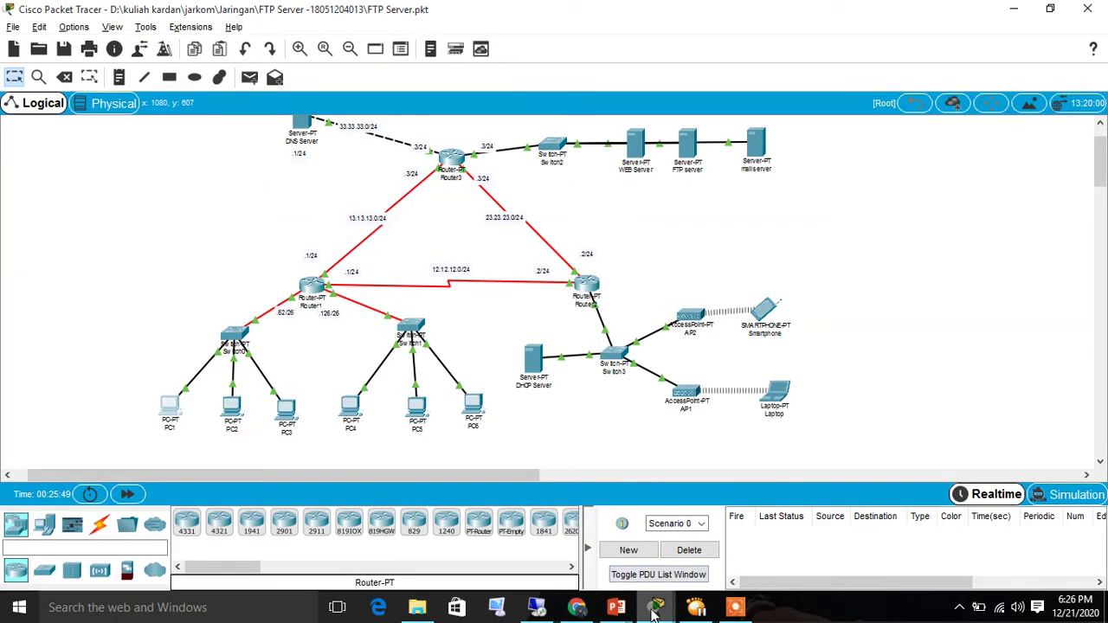
mouse_move(656, 613)
click(722, 520)
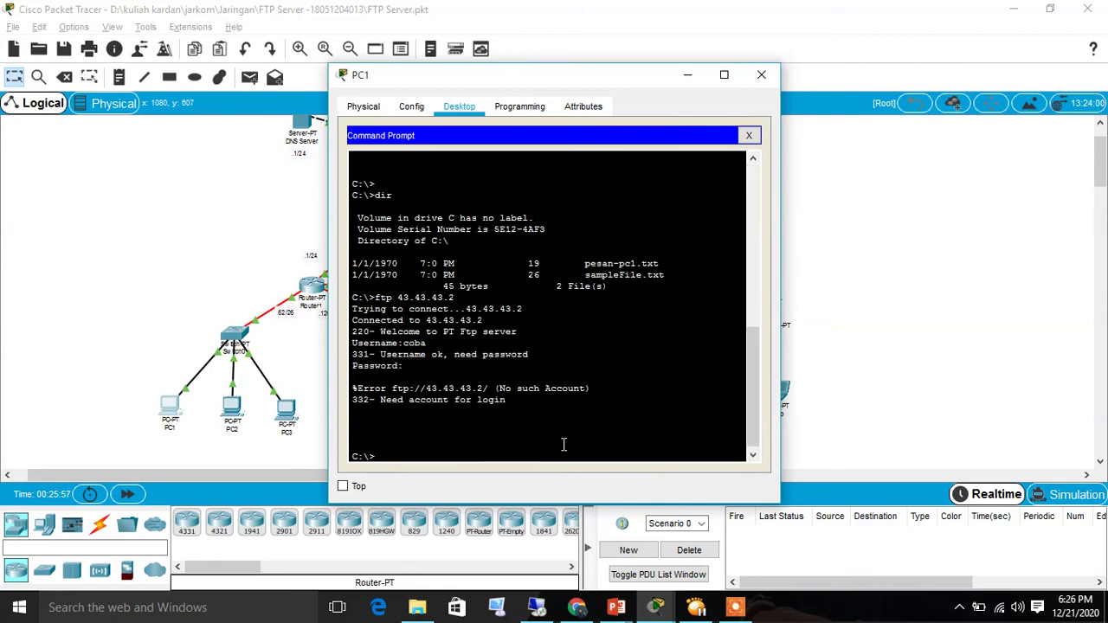
key(Return)
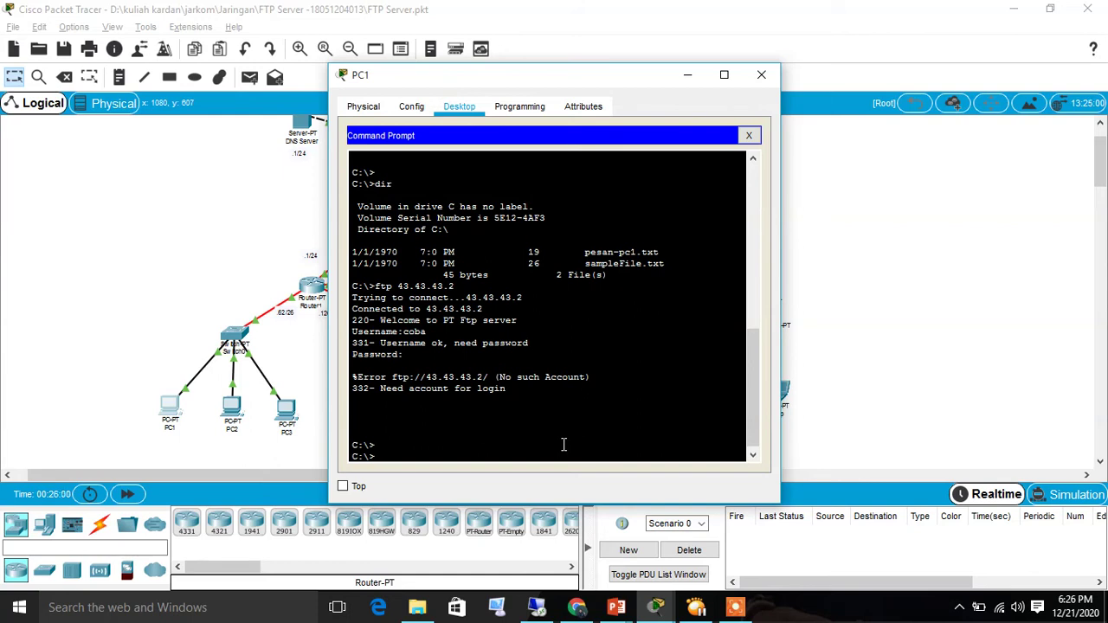
text(ping 33.33.33.1)
key(Return)
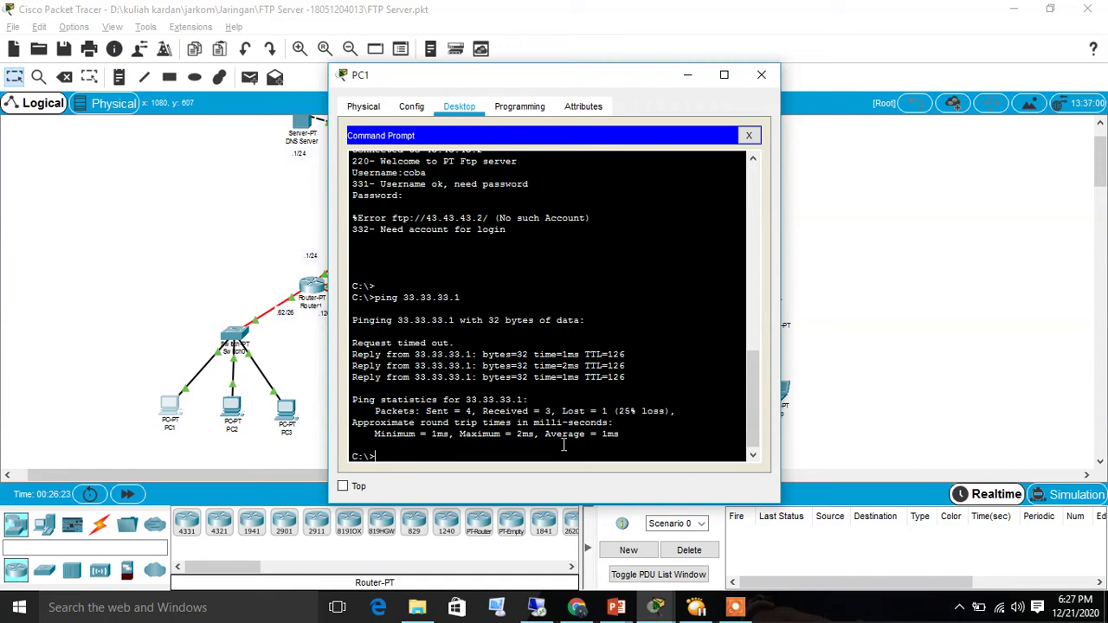
text(ng 43.43.43.3)
key(Return)
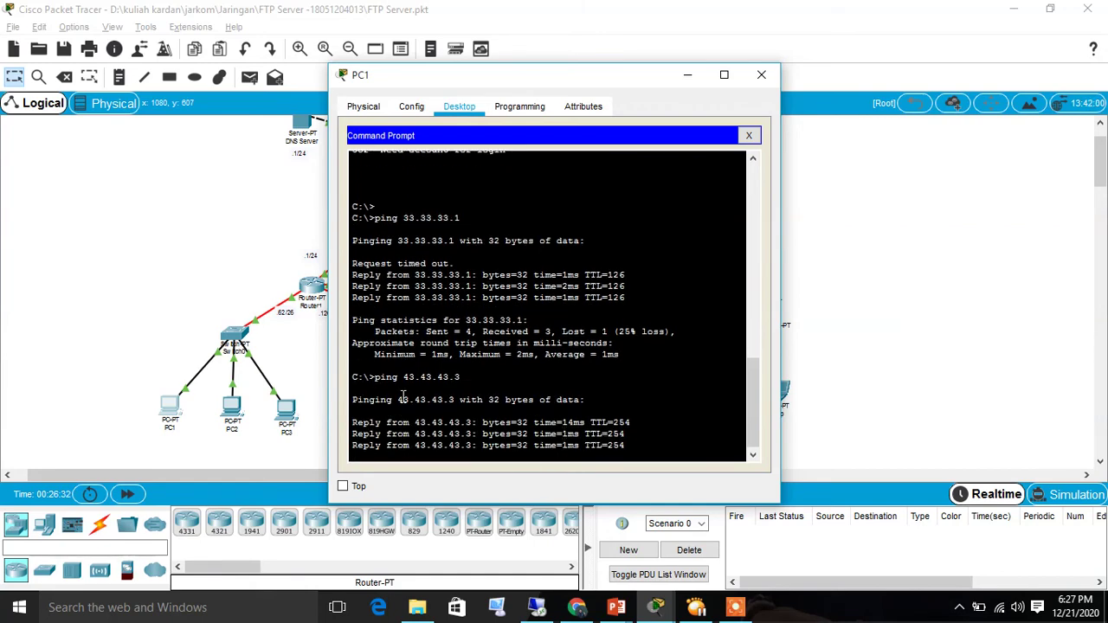
- Return to the MAIL SERVER guide in Chrome and examine step 2's DNS record settings for mailku.com
click(571, 610)
scroll(477, 463, down, 4)
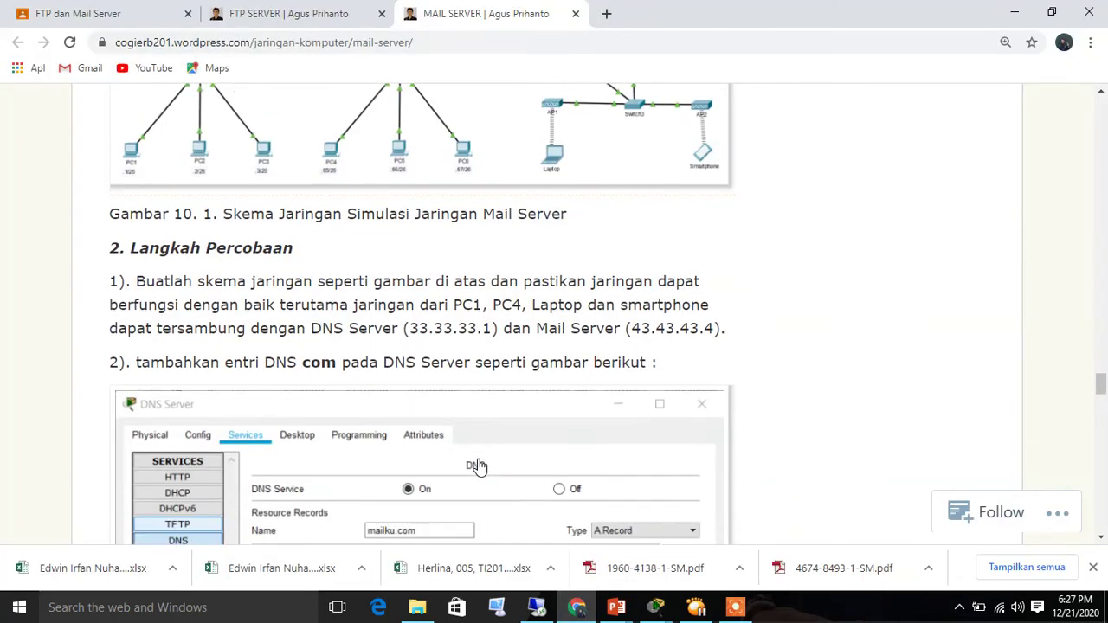
scroll(467, 355, up, 2)
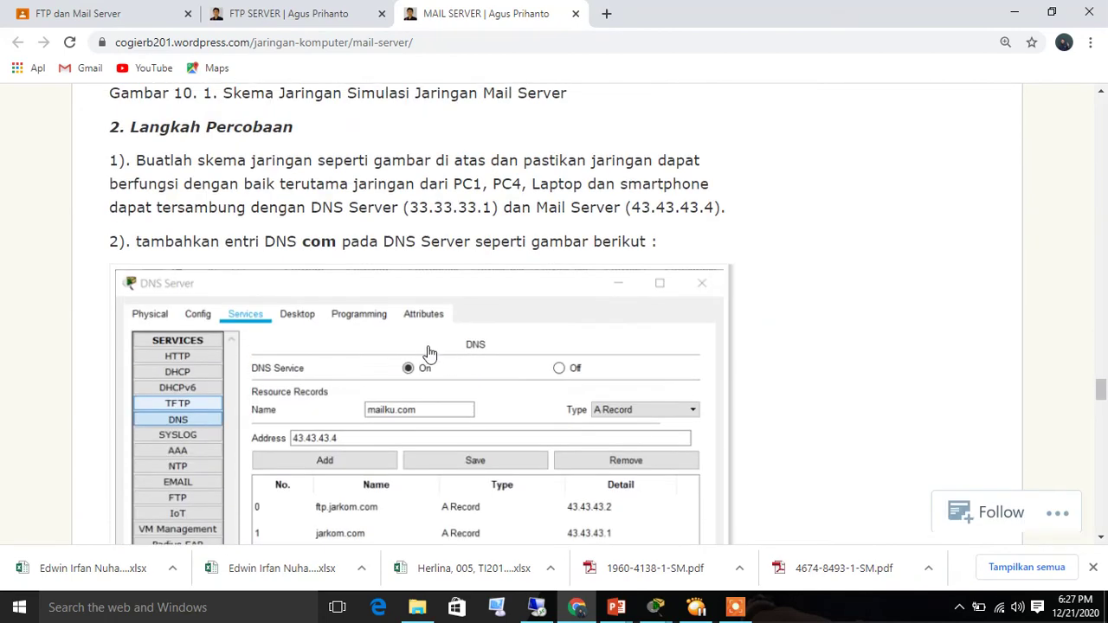
scroll(426, 354, down, 1)
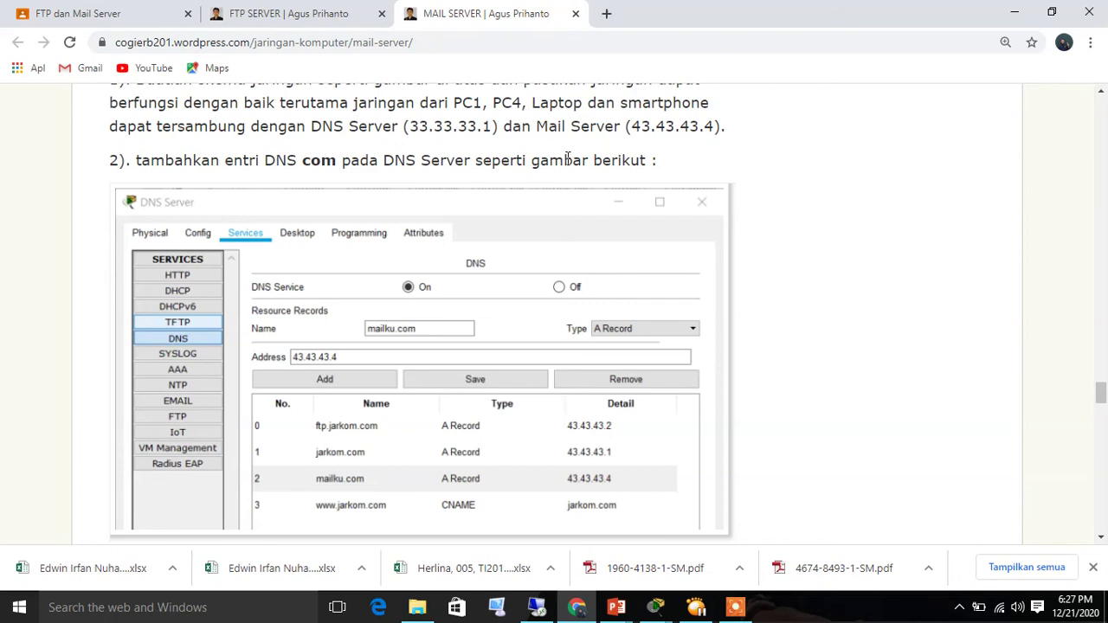
scroll(549, 307, down, 1)
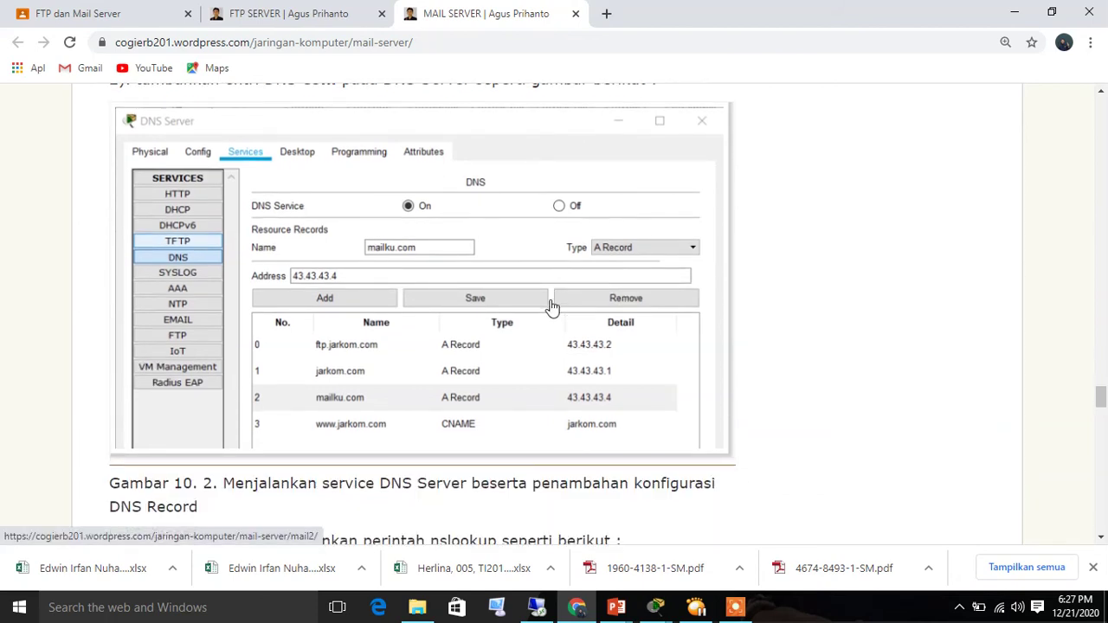
scroll(551, 308, up, 1)
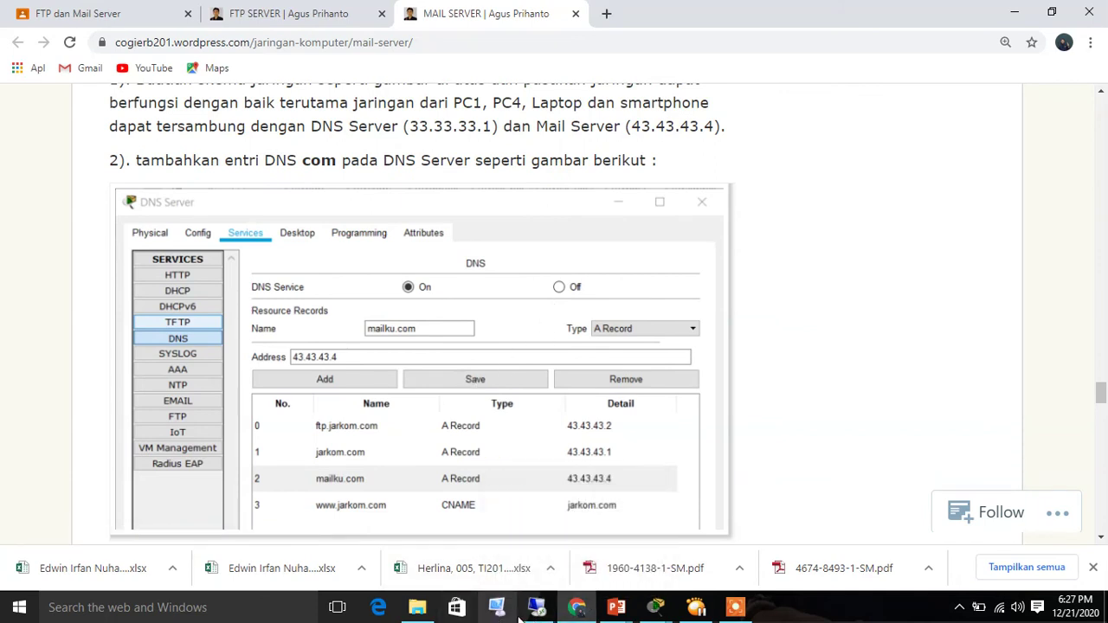
- Switch to Cisco Packet Tracer and turn on the DNS service on the DNS Server
mouse_move(525, 616)
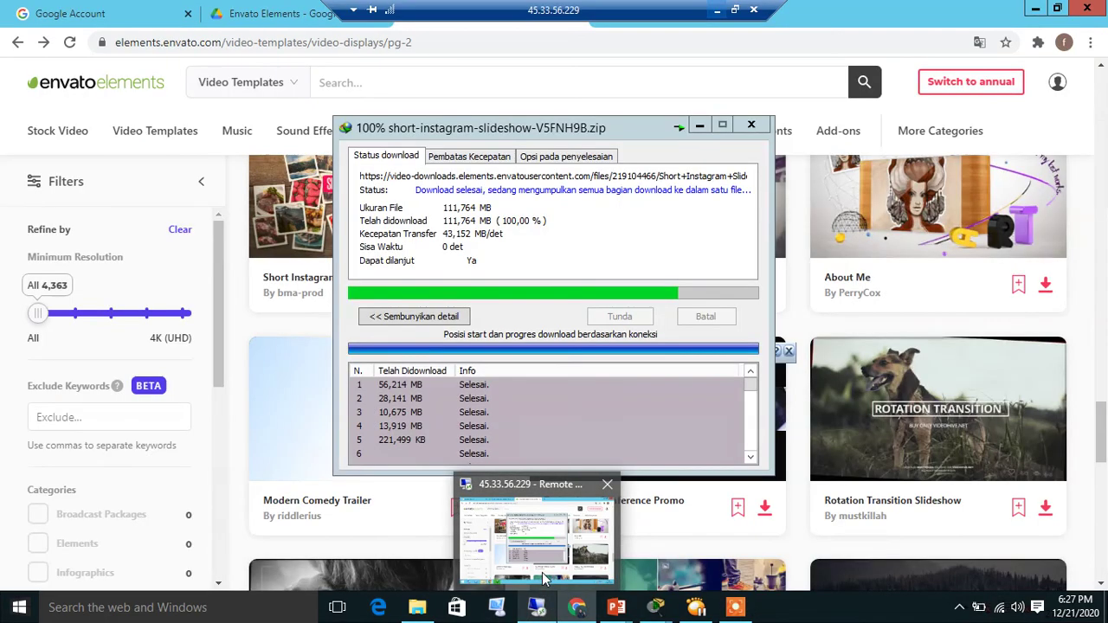
mouse_move(582, 618)
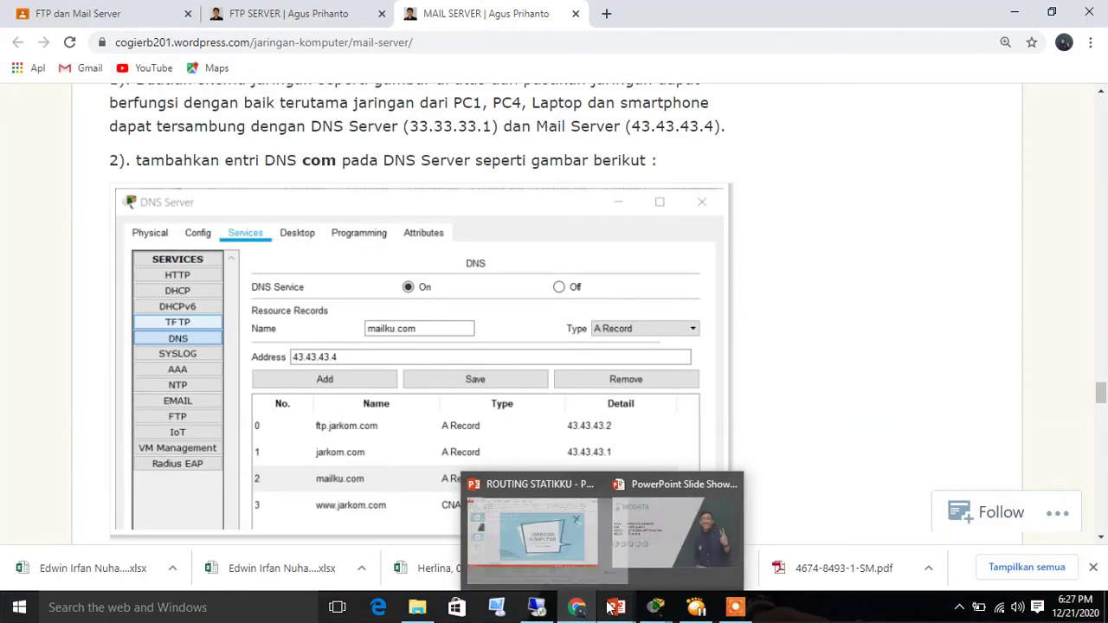
mouse_move(651, 611)
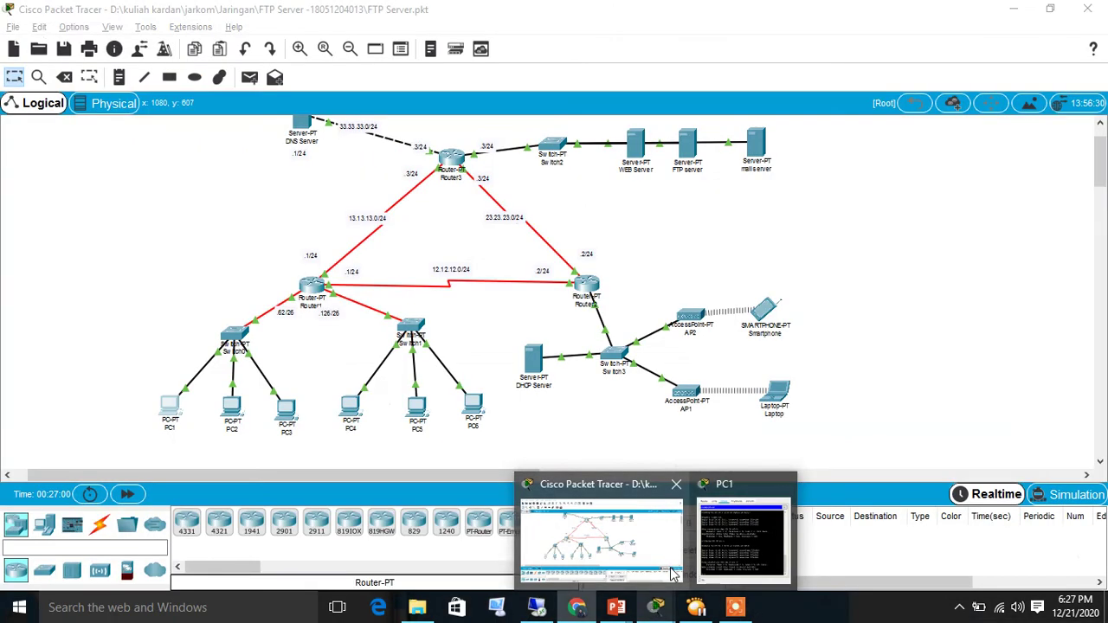
click(670, 567)
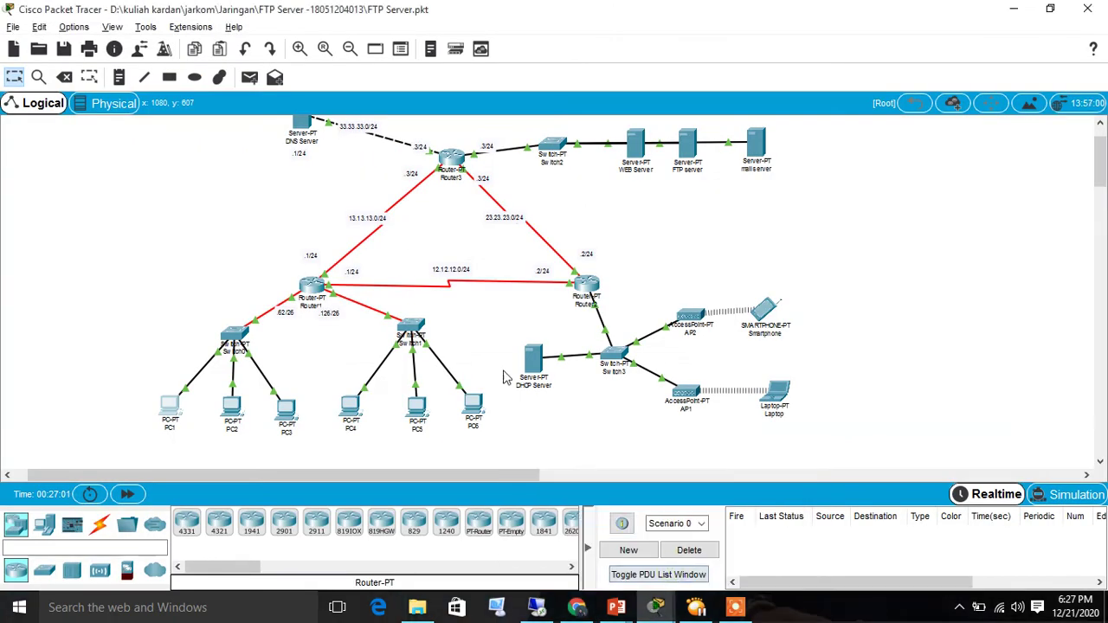
click(301, 122)
click(412, 107)
click(460, 107)
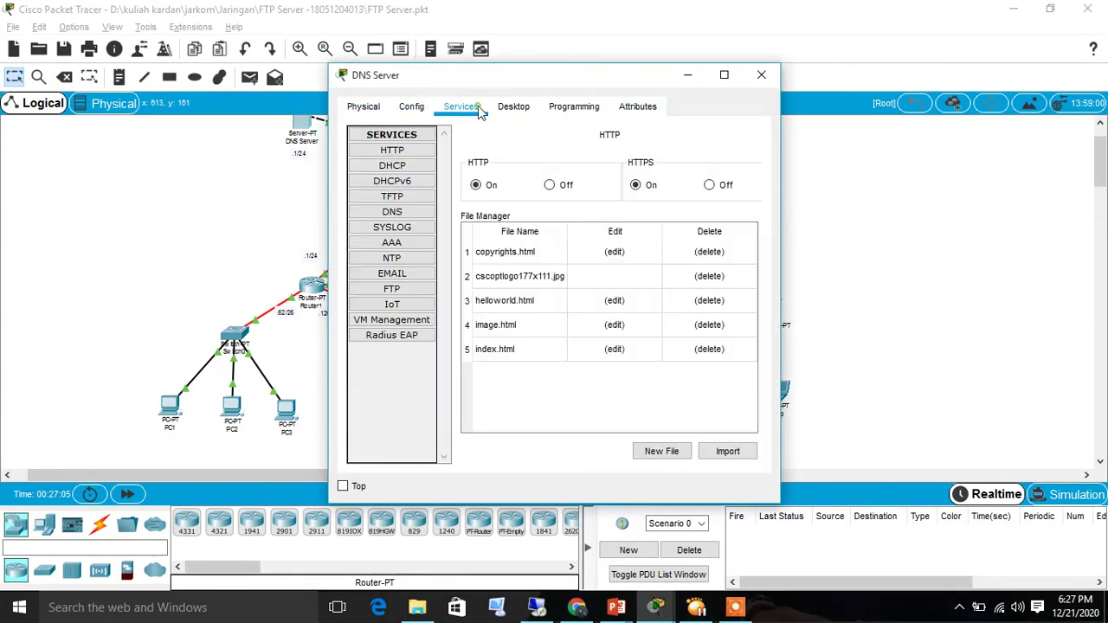
click(393, 212)
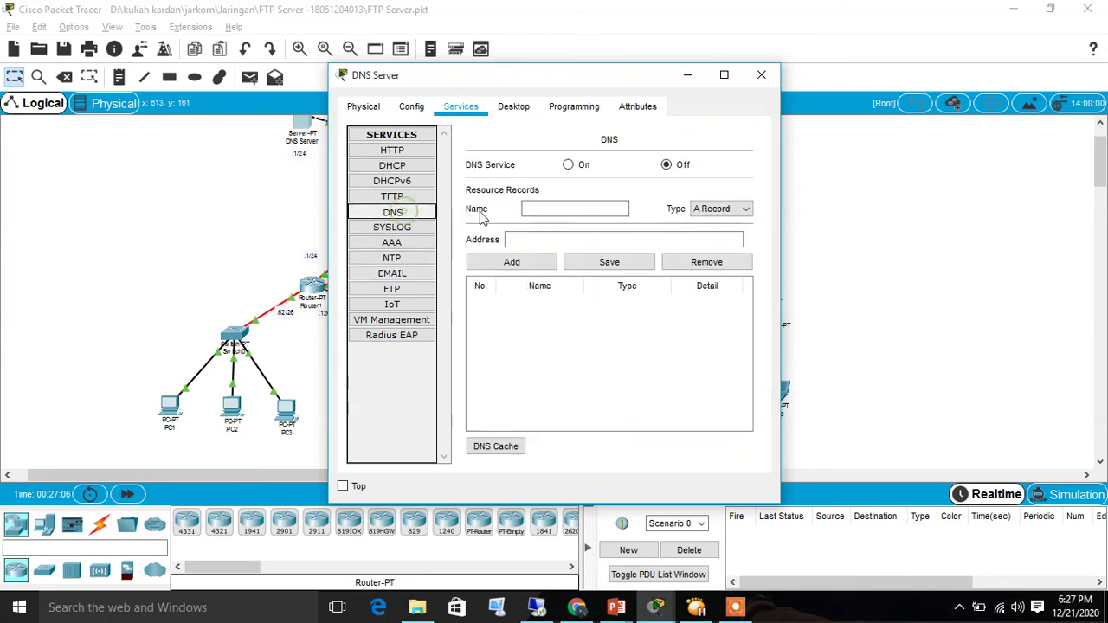
click(545, 209)
click(567, 165)
- Add an A record to the DNS Server with the name mailku.com and the address 43.43.43.4
text(m)
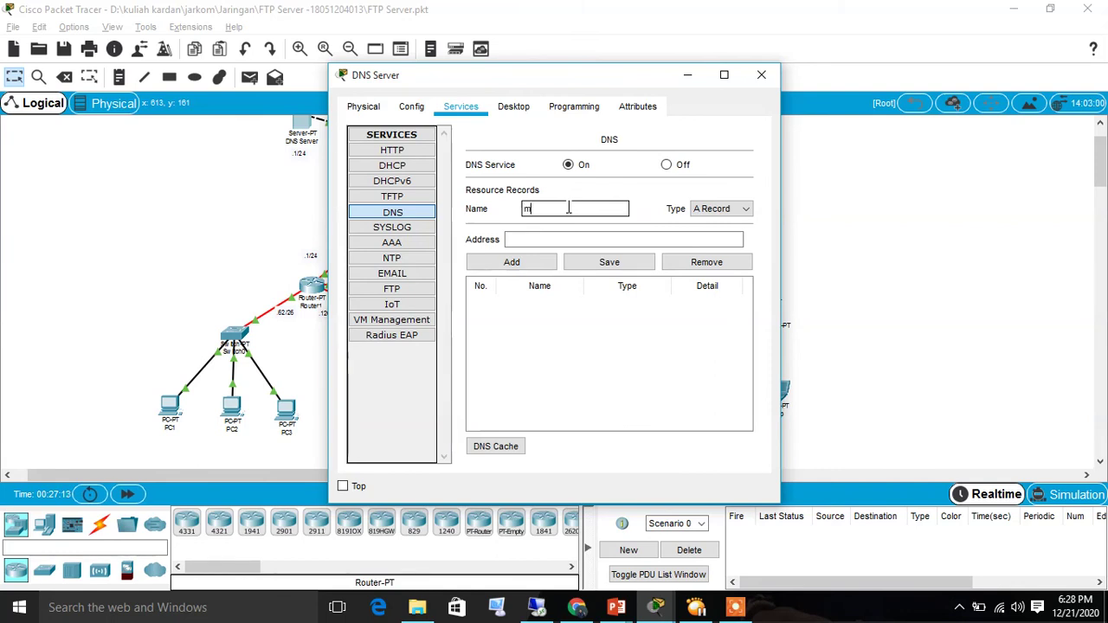
text(iilku.com)
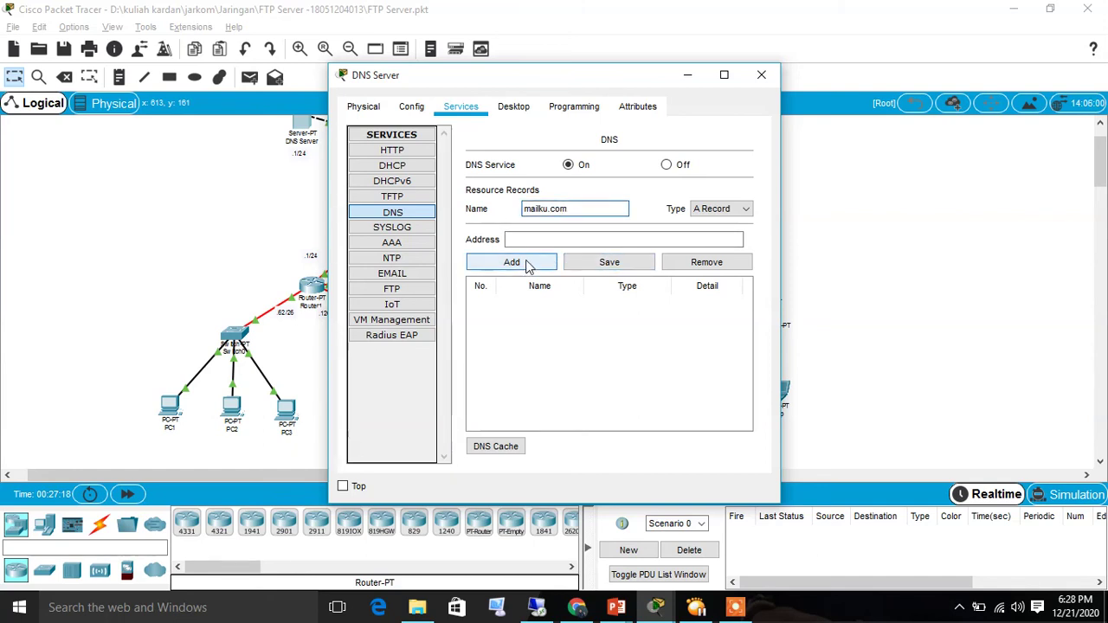
click(532, 240)
text(43)
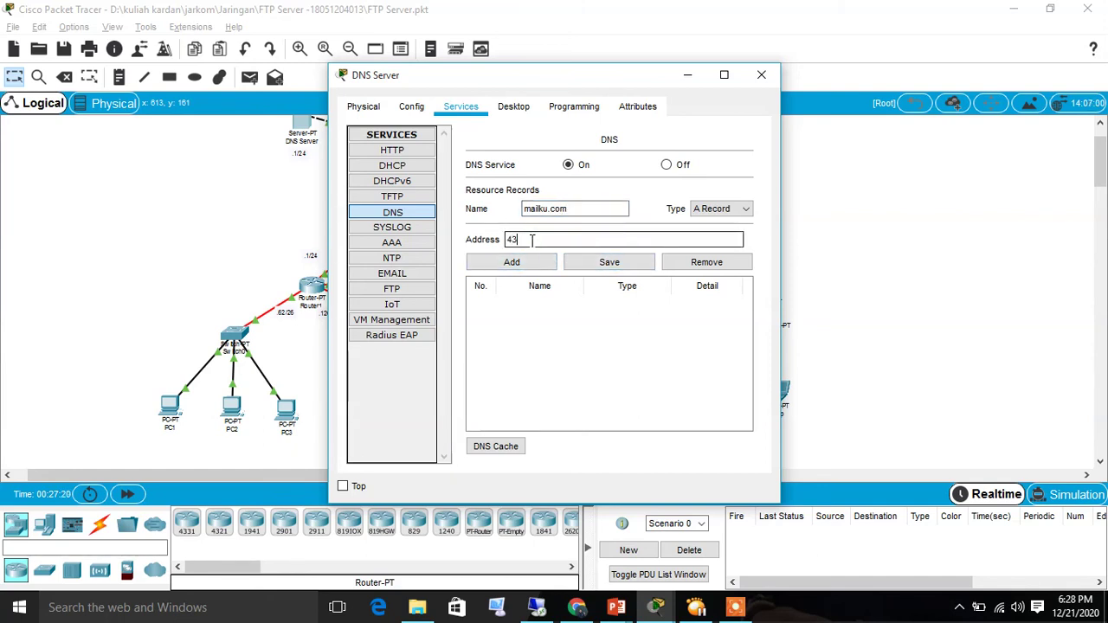
text(.43.43.4)
click(533, 264)
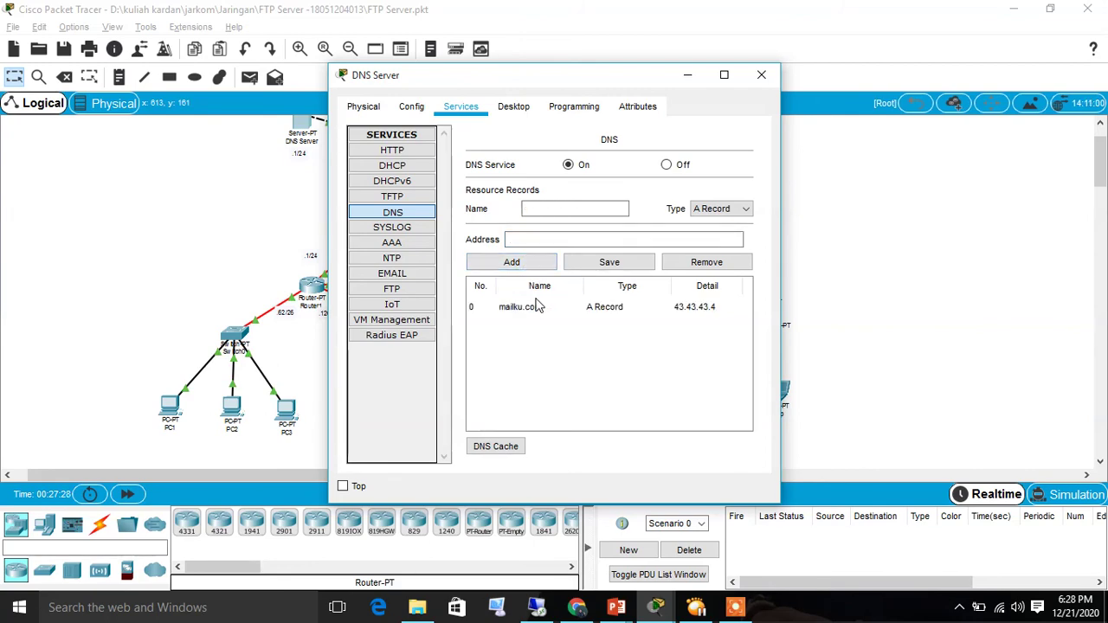
- Return to the MAIL SERVER guide in Chrome and read step 3's nslookup instructions
key(alt+Tab)
key(alt+Tab)
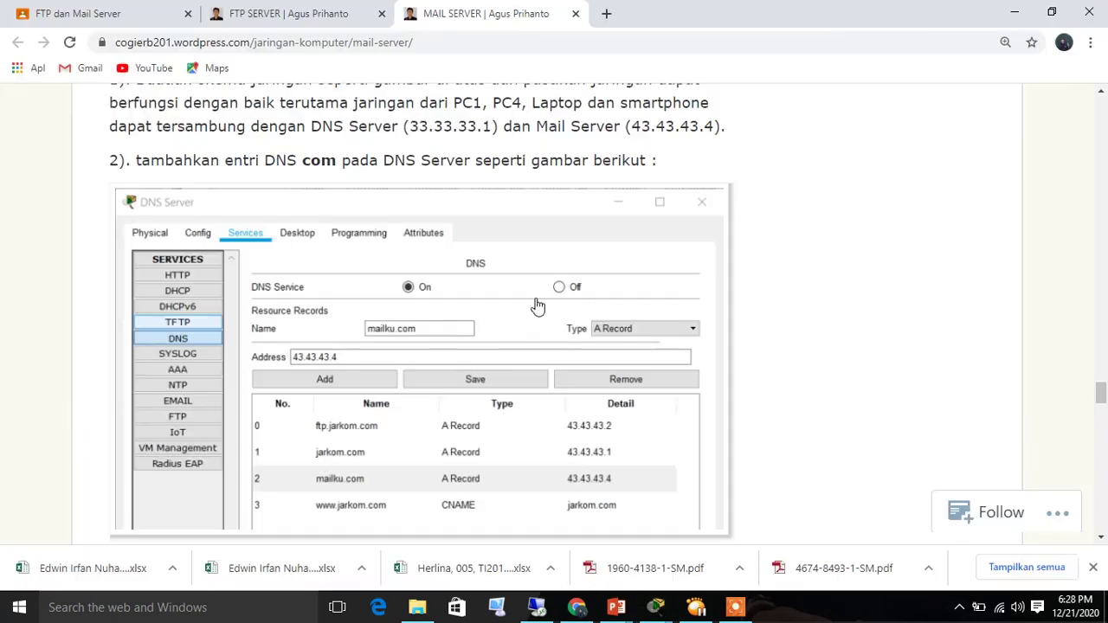
scroll(531, 403, down, 6)
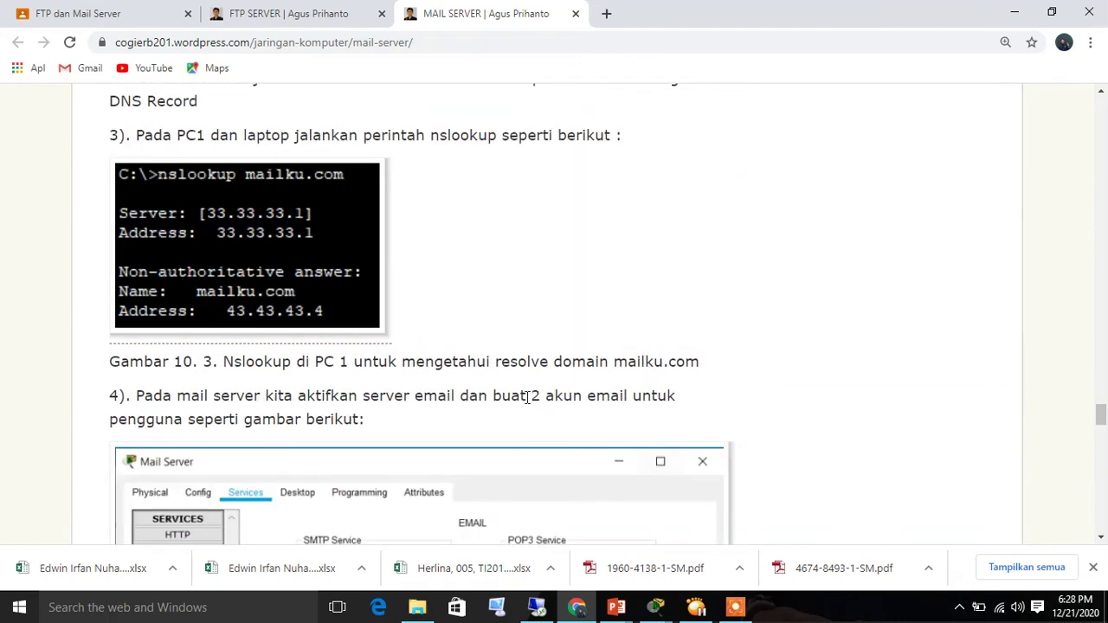
- Switch back to Cisco Packet Tracer and enter the command "ns lookup mailku.com" in PC1's command prompt without running it
key(alt+Tab)
key(Tab)
key(Tab)
key(Tab)
key(Tab)
key(Tab)
key(Tab)
key(Tab)
key(Tab)
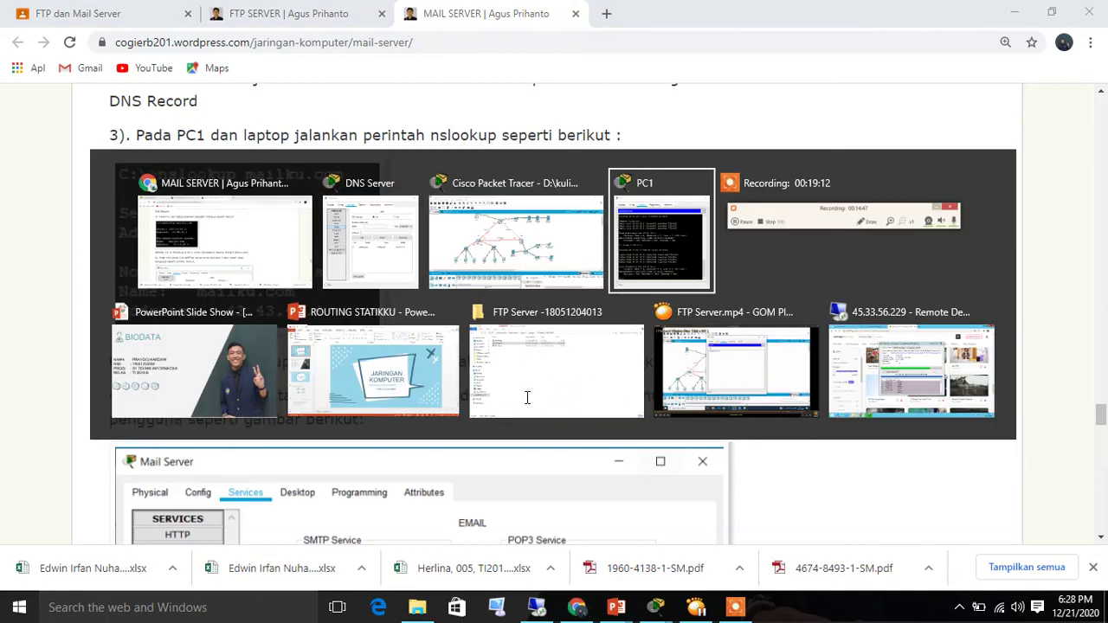
key(Tab)
key(Tab)
key(Tab)
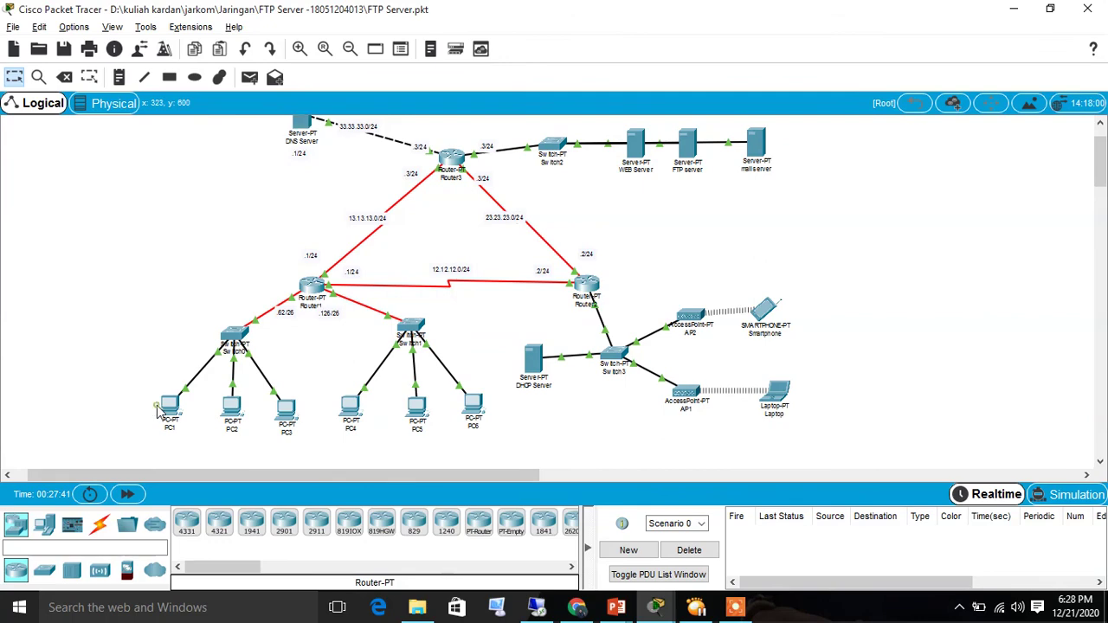
click(161, 406)
text(ns )
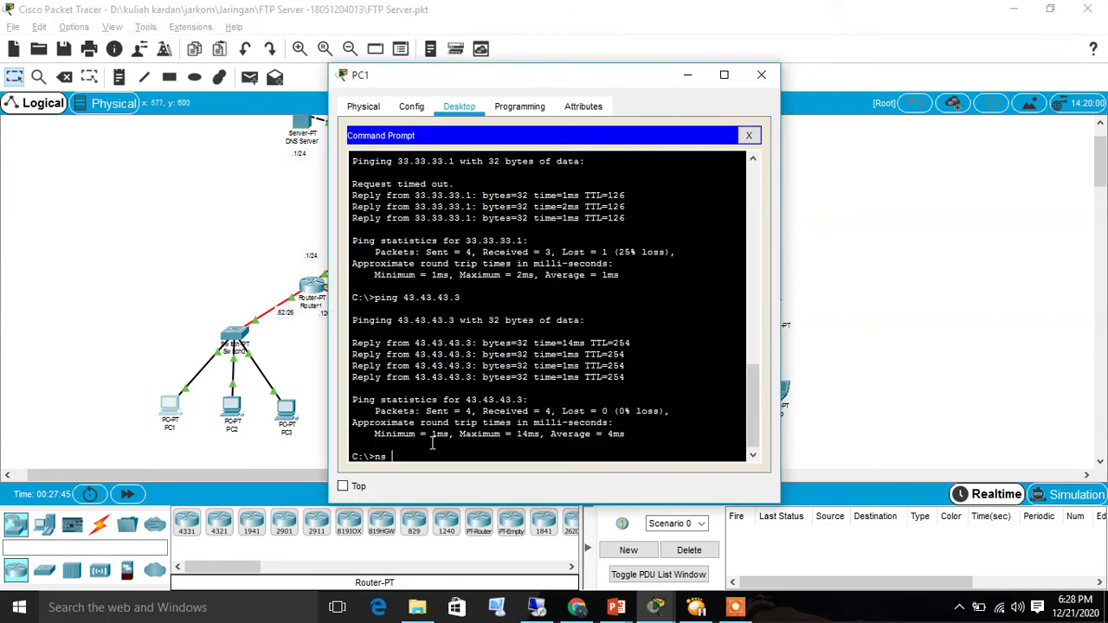
text(lookup mailku.com)
- Compare the entered command with the guide's step 3, correct it to "nslookup mailku.com" and run it on PC1
key(alt+Tab)
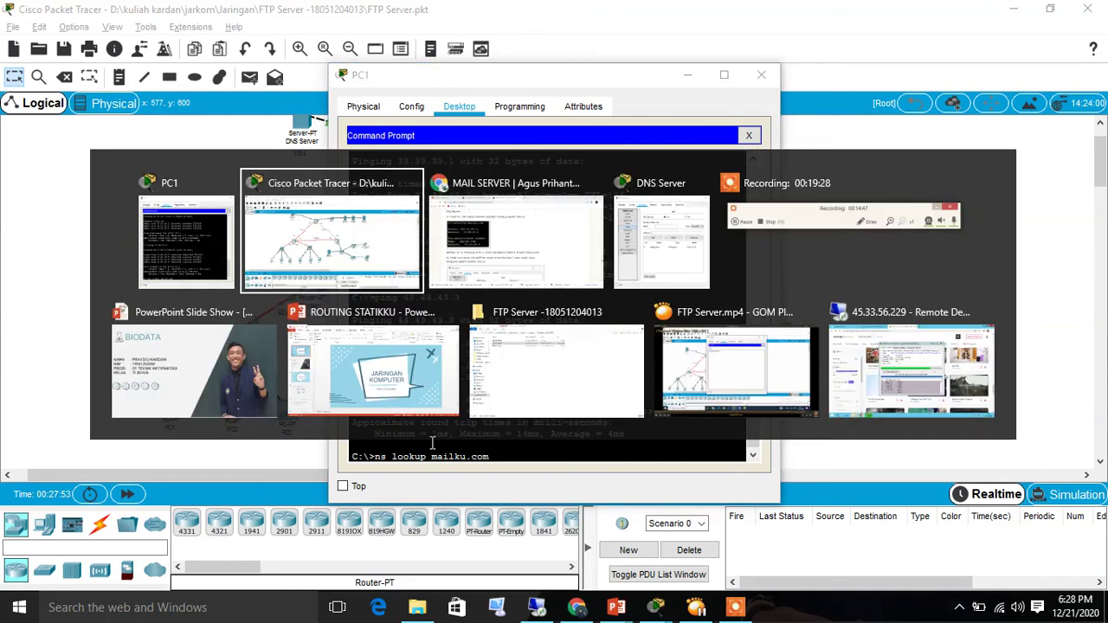
key(alt+Tab)
key(alt+Tab)
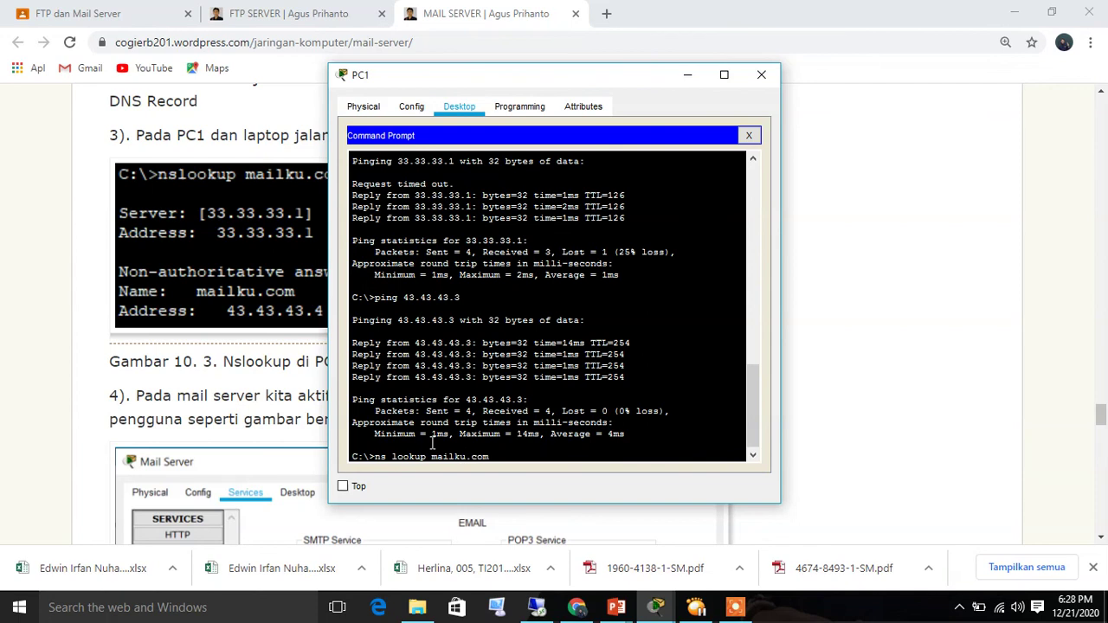
key(BackSpace)
key(Return)
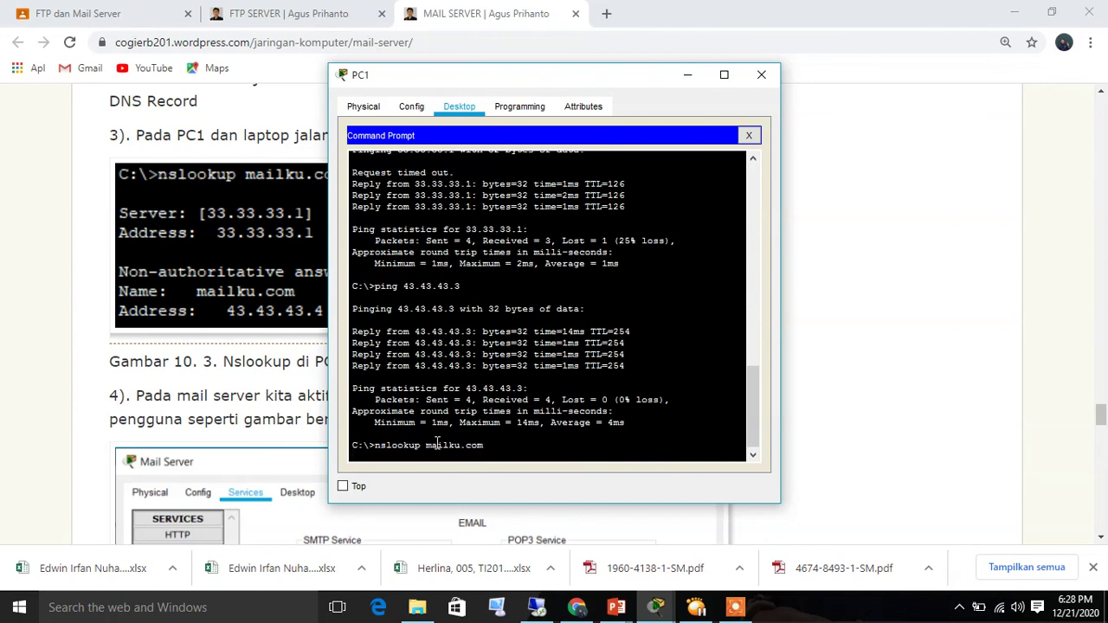
click(484, 446)
click(485, 446)
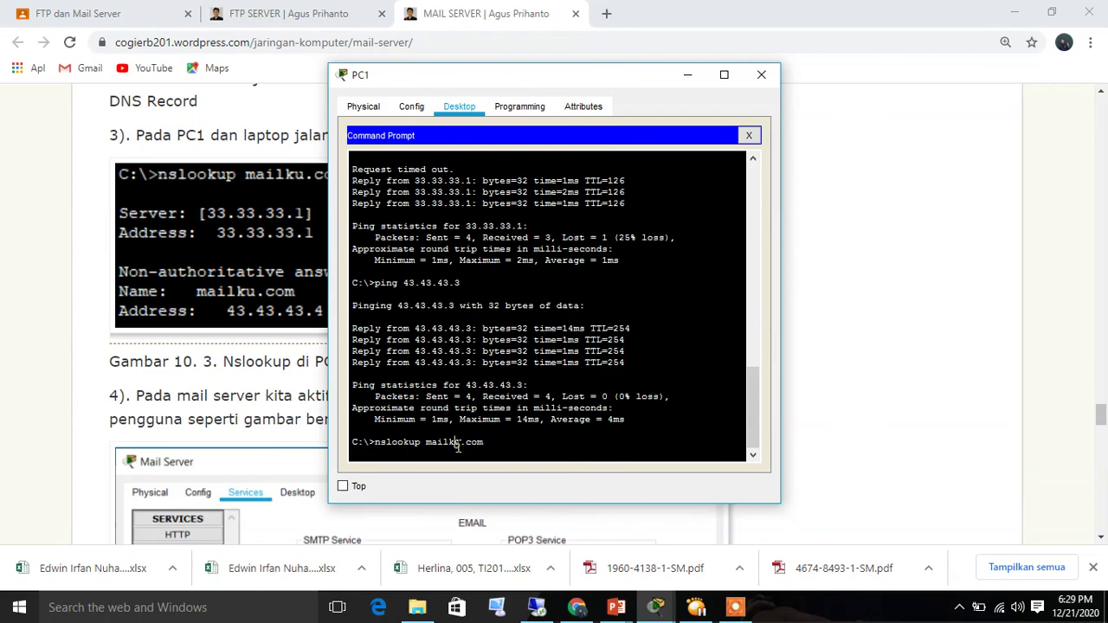
click(426, 446)
click(509, 445)
key(Return)
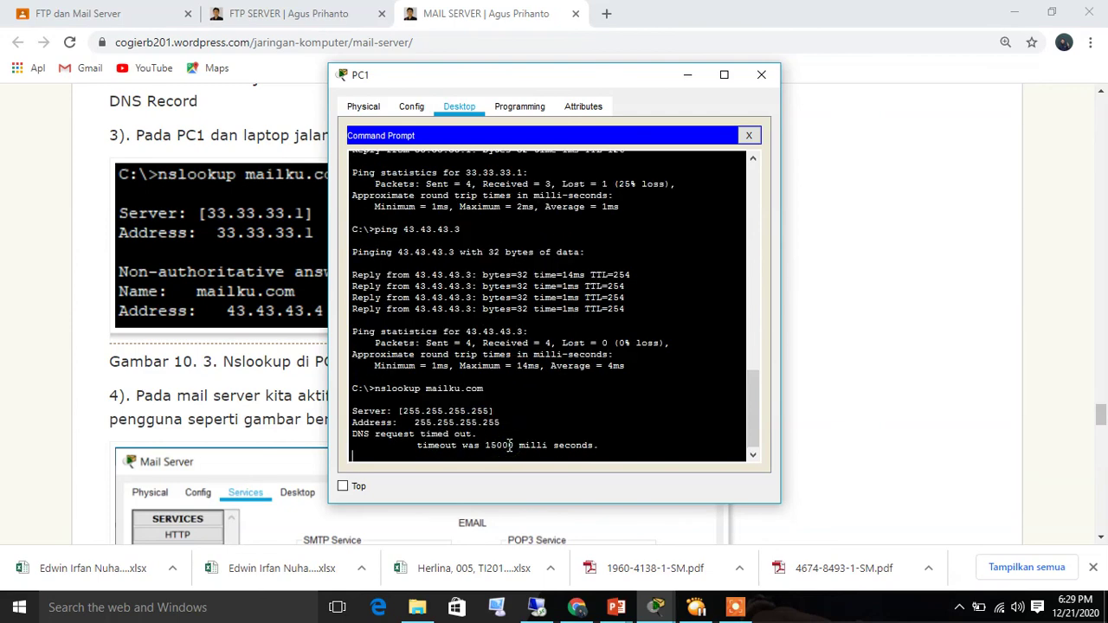
- Return to the MAIL SERVER guide in Chrome and examine the mail client configuration, the sending and receiving steps, and the assignment section
key(super)
key(alt+Tab)
key(alt+Tab)
key(alt+Tab)
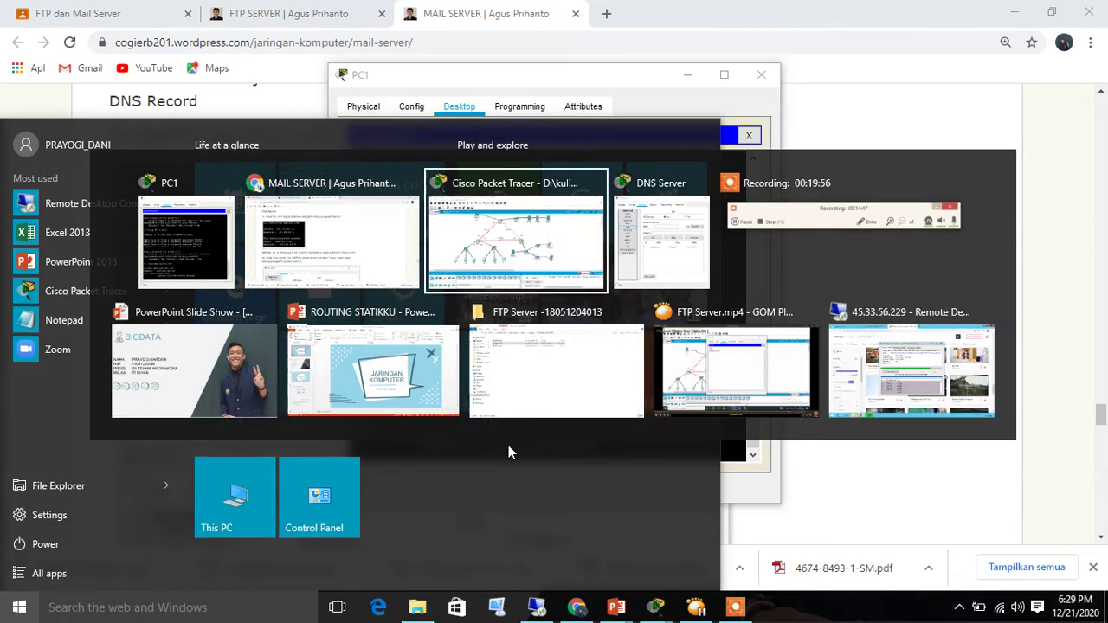
key(alt+Tab)
key(alt+Tab)
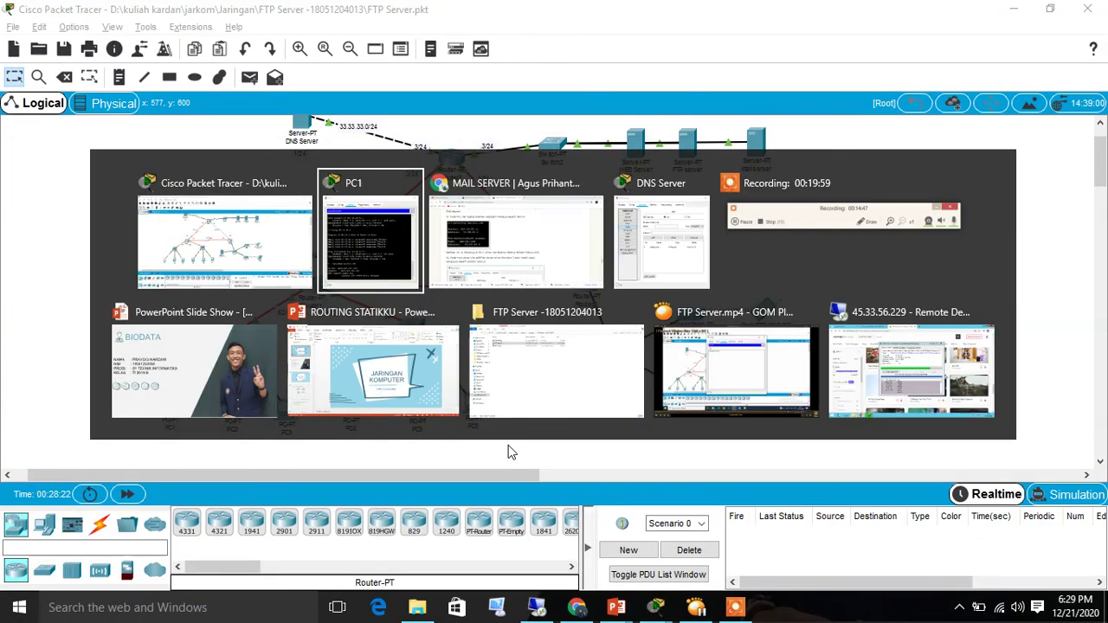
scroll(511, 452, down, 6)
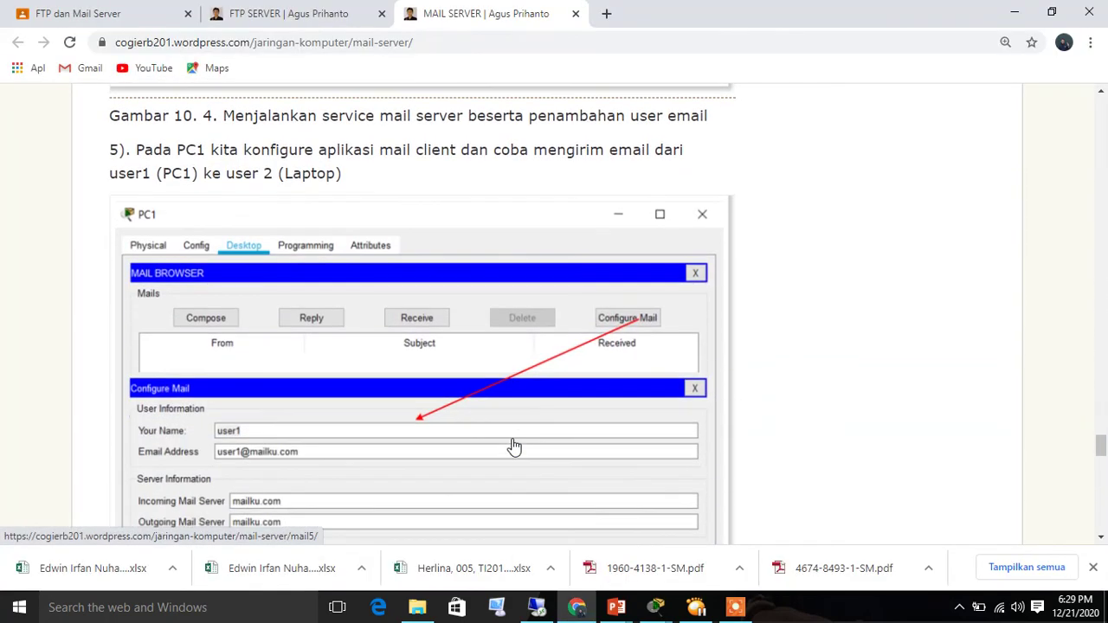
scroll(513, 446, down, 1)
scroll(514, 446, down, 2)
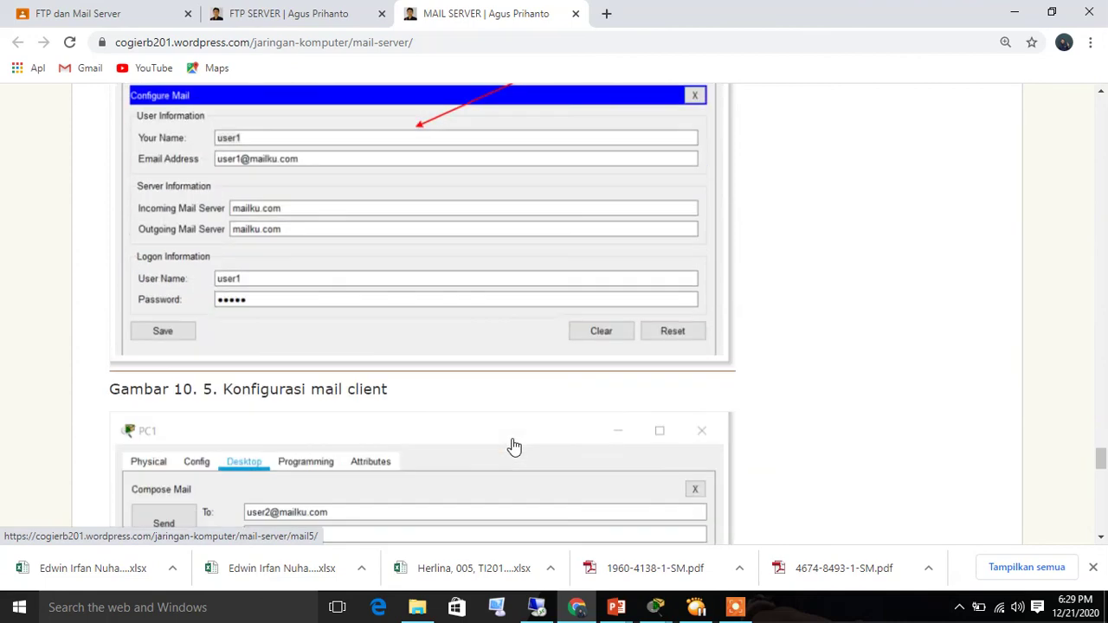
scroll(514, 446, up, 1)
scroll(514, 446, down, 4)
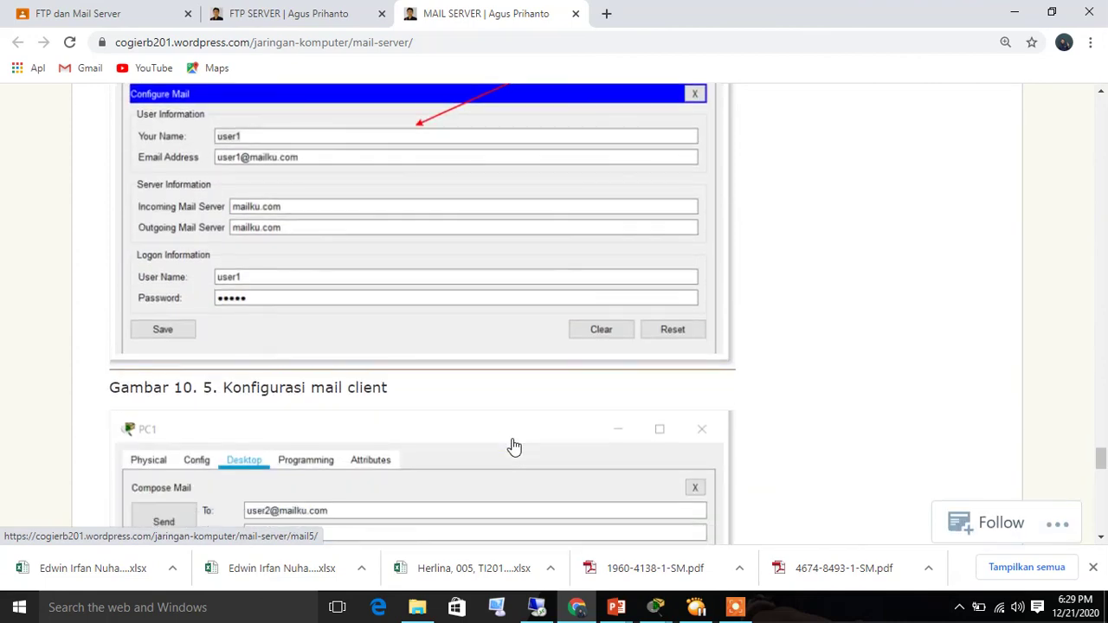
scroll(513, 446, down, 5)
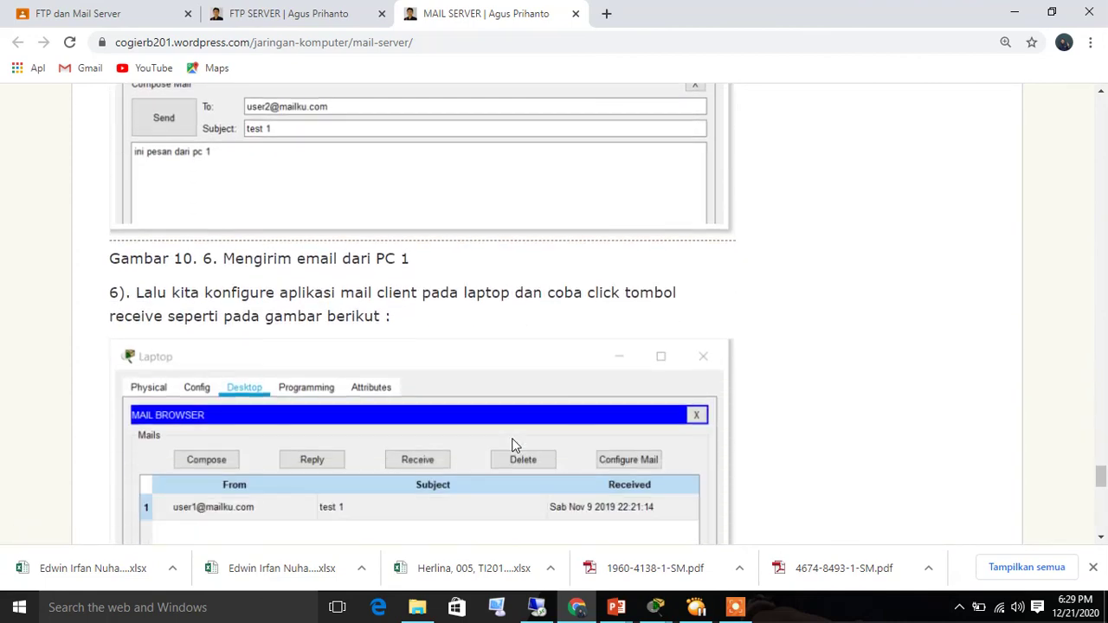
scroll(513, 446, down, 2)
scroll(514, 446, down, 3)
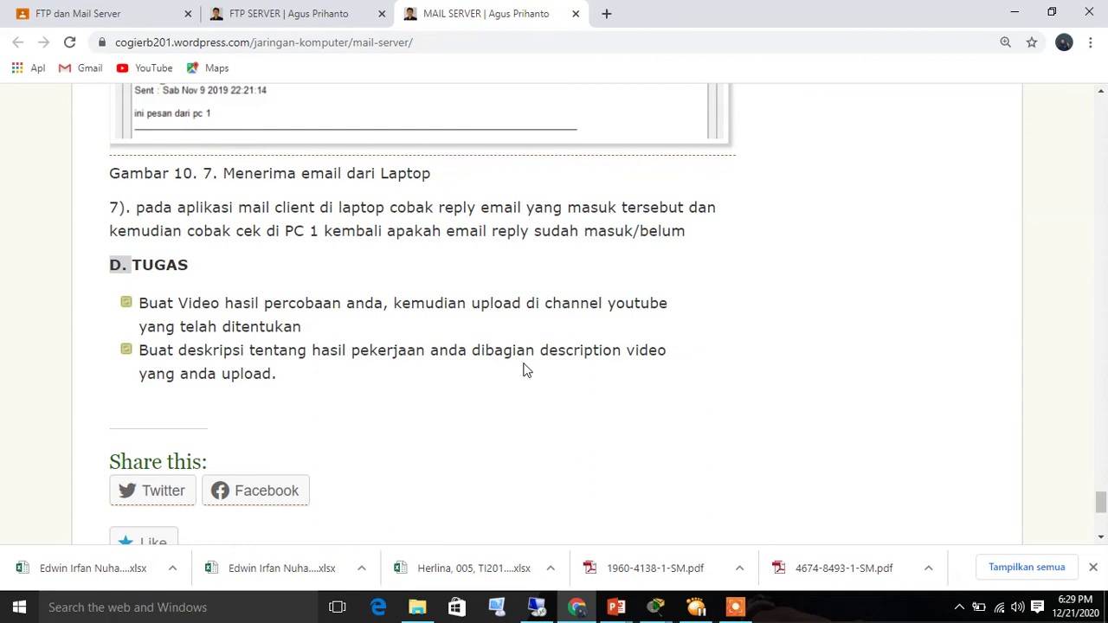
scroll(529, 370, down, 1)
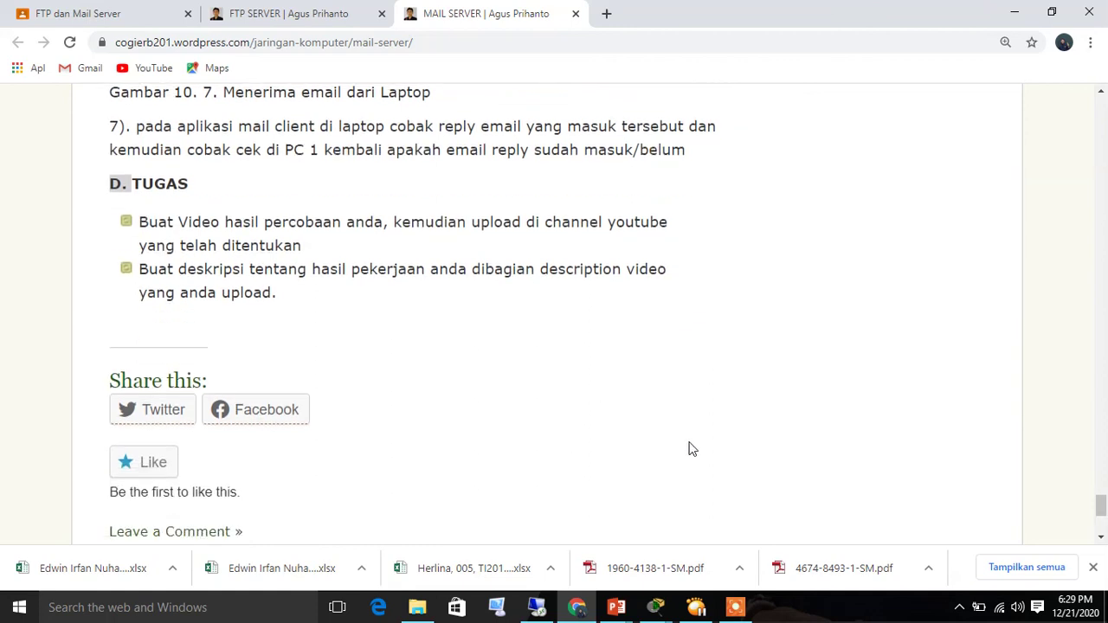
click(746, 614)
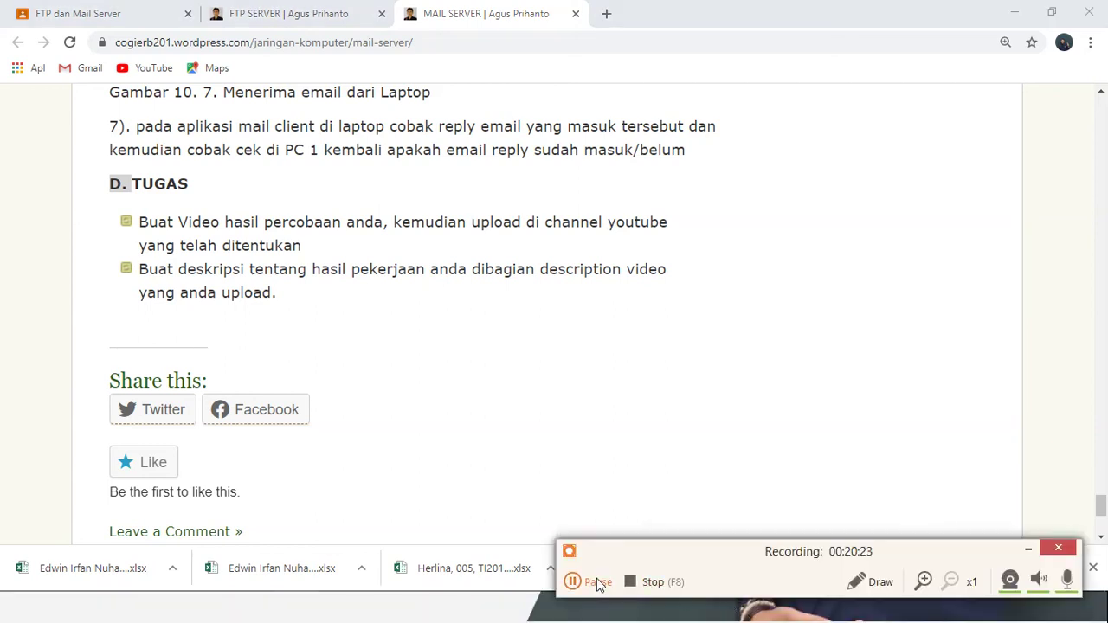